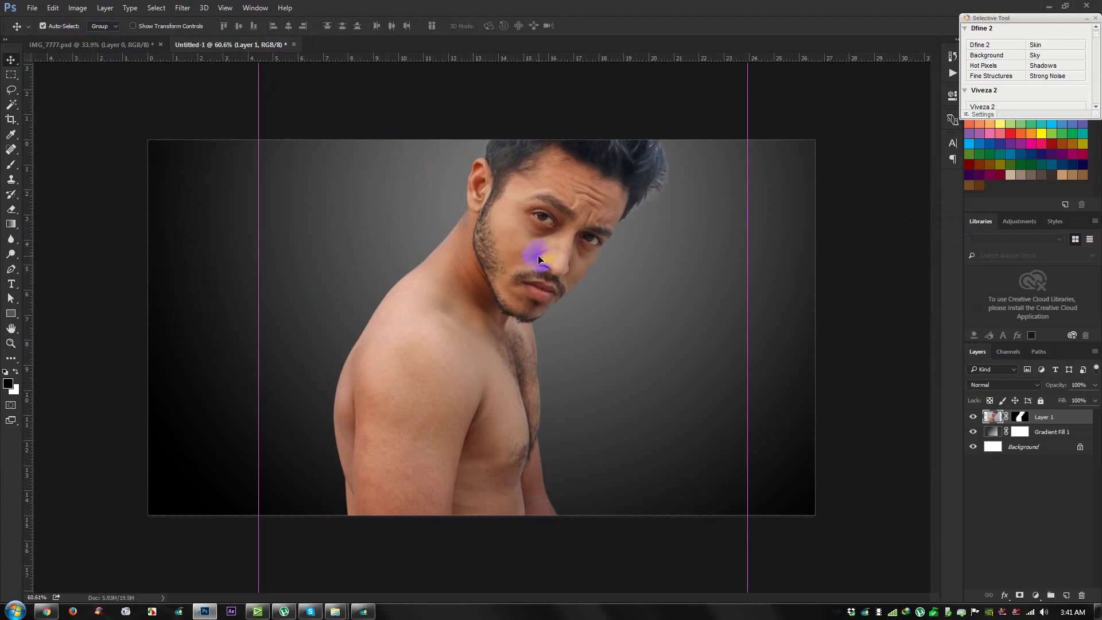
Scale the man's cut-out to about 49% and position him in the middle of the canvas with his hair inside the frame
{"action": "key", "text": "ctrl+0"}
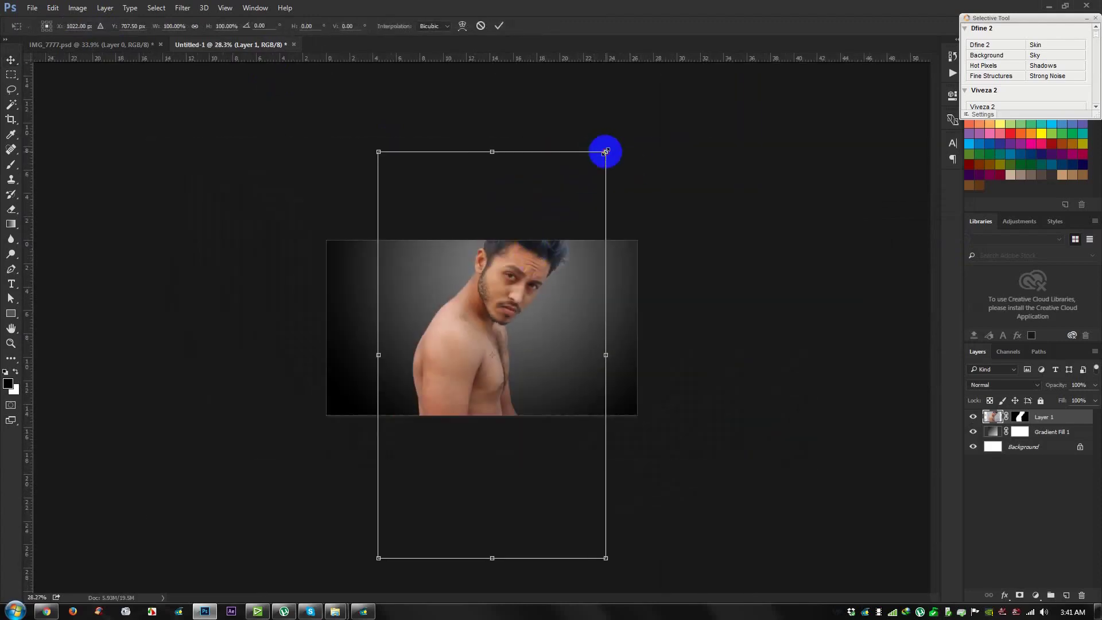
{"action": "left_click_drag", "start_coordinate": [605, 152], "coordinate": [556, 263]}
{"action": "mouse_move", "coordinate": [511, 290]}
{"action": "left_mouse_down"}
{"action": "mouse_move", "coordinate": [509, 259]}
{"action": "mouse_move", "coordinate": [509, 281]}
{"action": "left_mouse_up"}
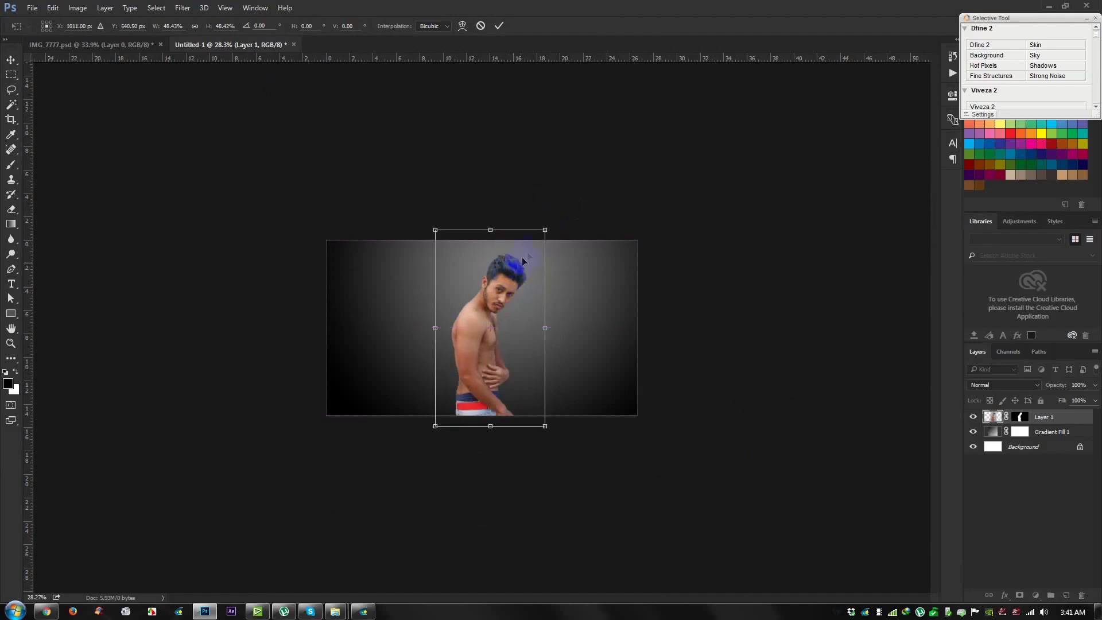
{"action": "left_click_drag", "start_coordinate": [545, 230], "coordinate": [547, 227]}
{"action": "left_click_drag", "start_coordinate": [529, 269], "coordinate": [530, 263]}
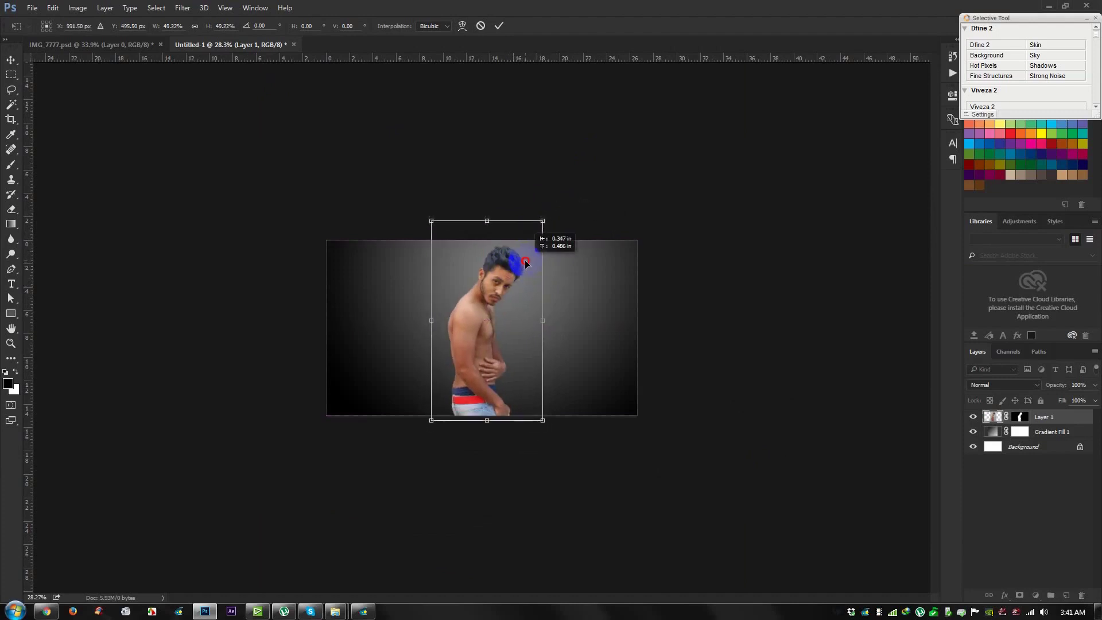
{"action": "left_click", "coordinate": [499, 26]}
{"action": "key", "text": "ctrl+0"}
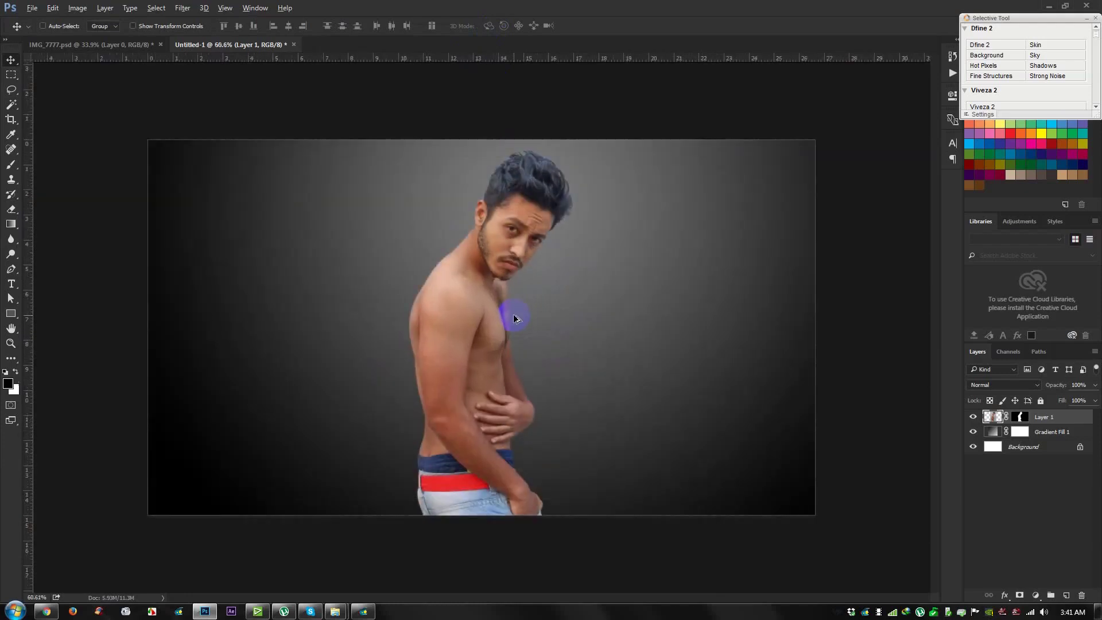
Apply Levels to the man's layer with the black input at 12 and the white input at 246
{"action": "scroll", "coordinate": [514, 312], "scroll_direction": "down", "scroll_amount": 1}
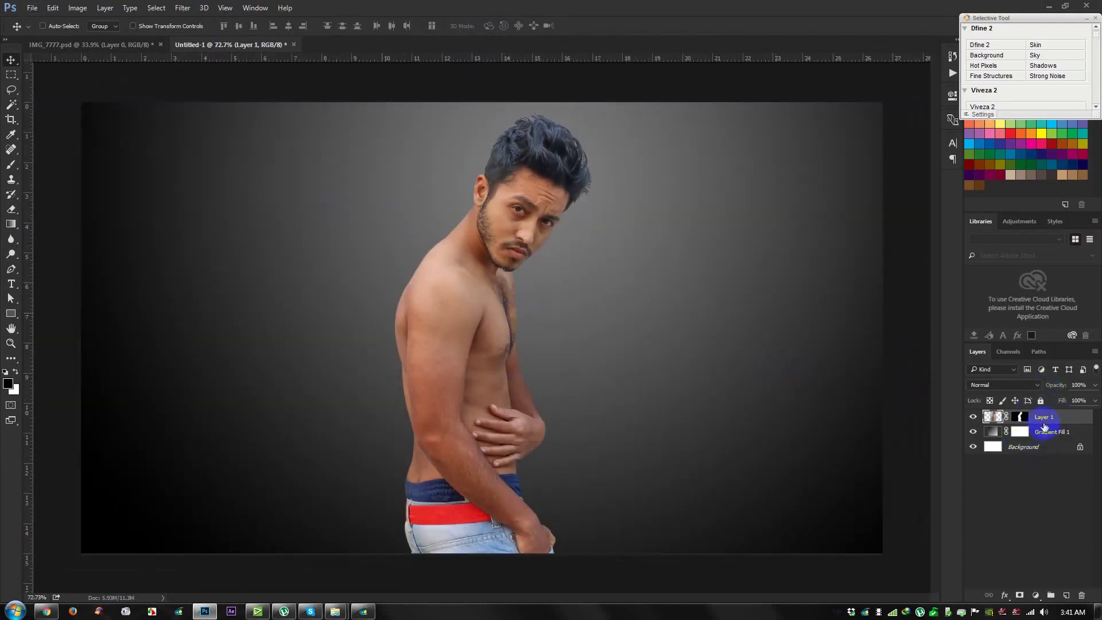
{"action": "left_click", "coordinate": [88, 8]}
{"action": "mouse_move", "coordinate": [121, 43]}
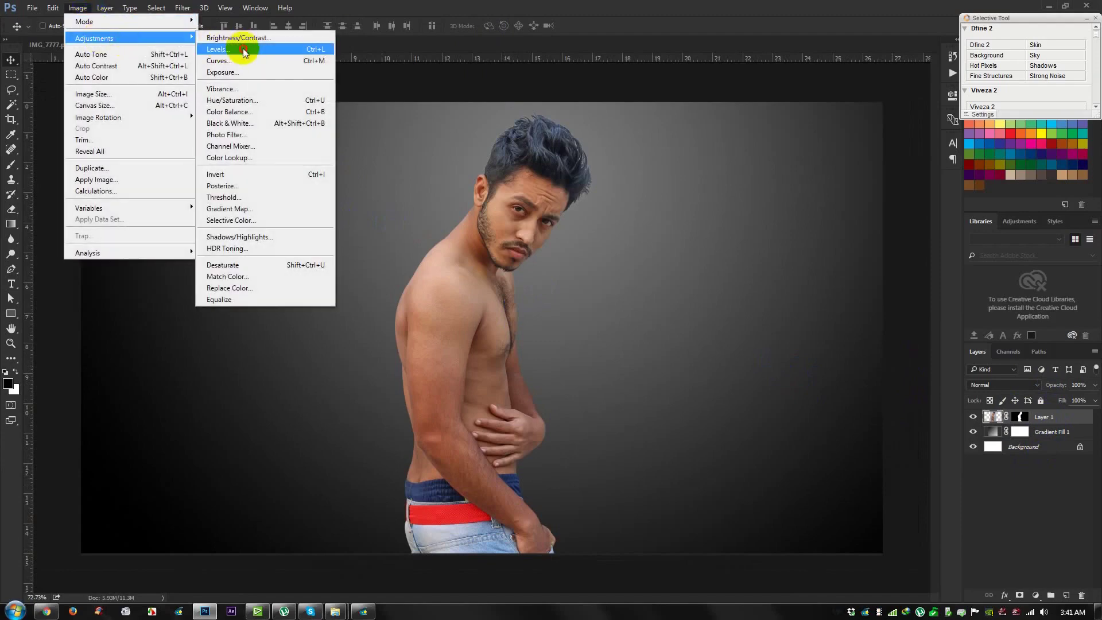
{"action": "left_click", "coordinate": [276, 54]}
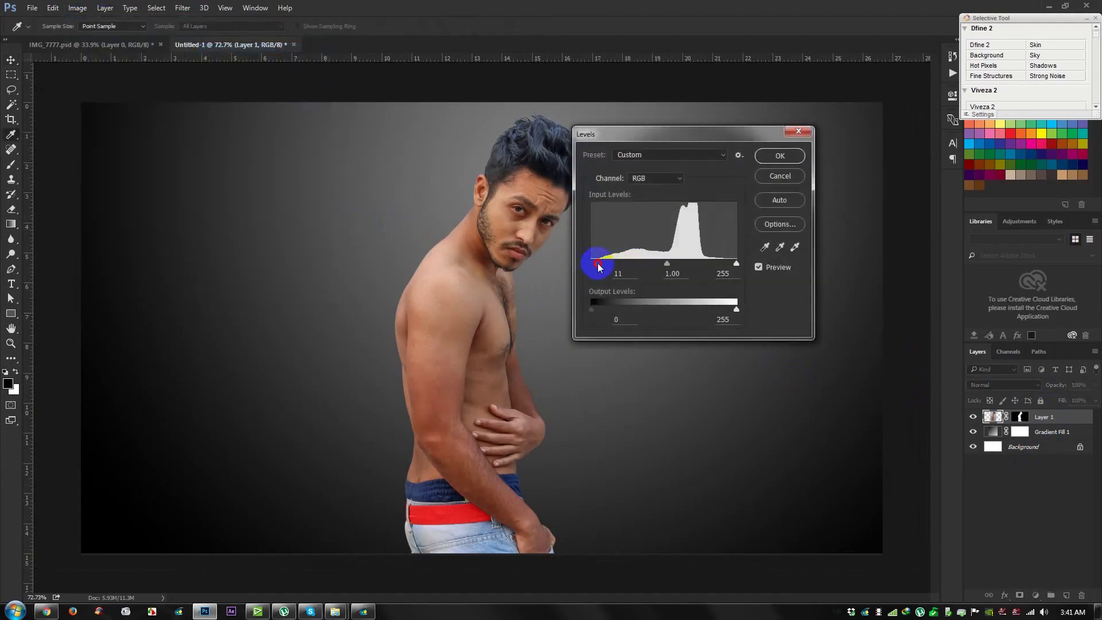
{"action": "left_click", "coordinate": [599, 266]}
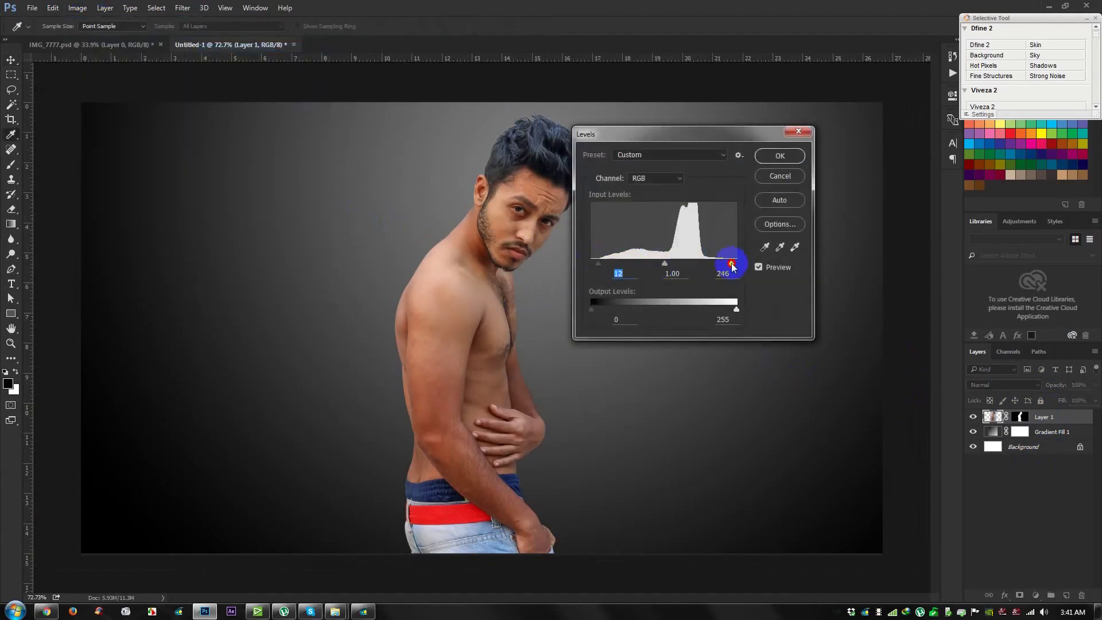
{"action": "left_click", "coordinate": [780, 155]}
{"action": "key", "text": "v"}
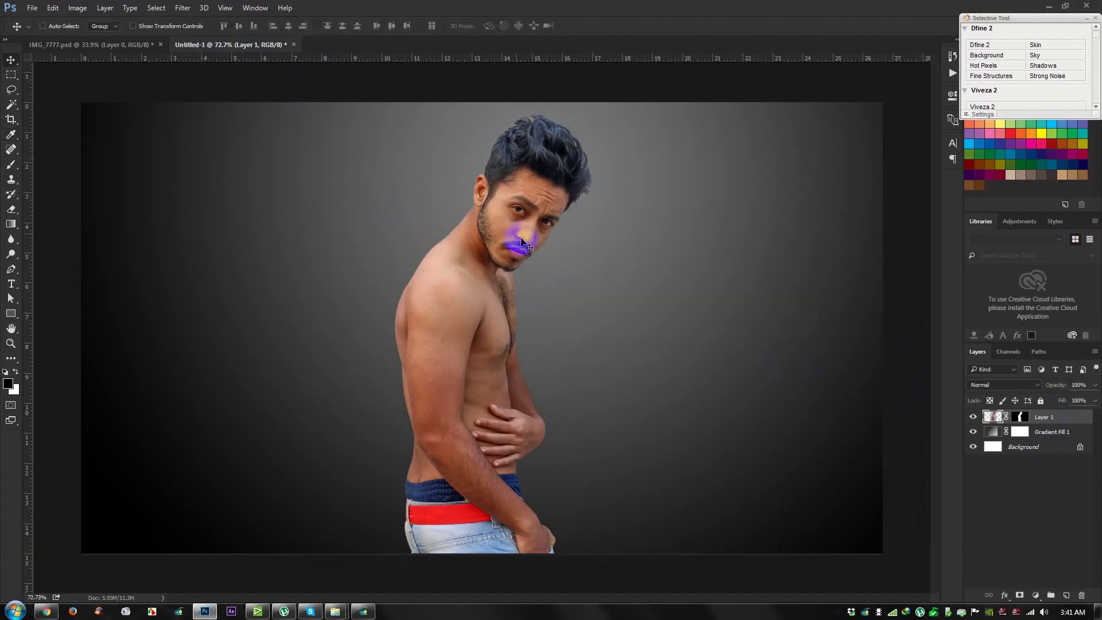
{"action": "left_click", "coordinate": [77, 8]}
{"action": "mouse_move", "coordinate": [92, 38]}
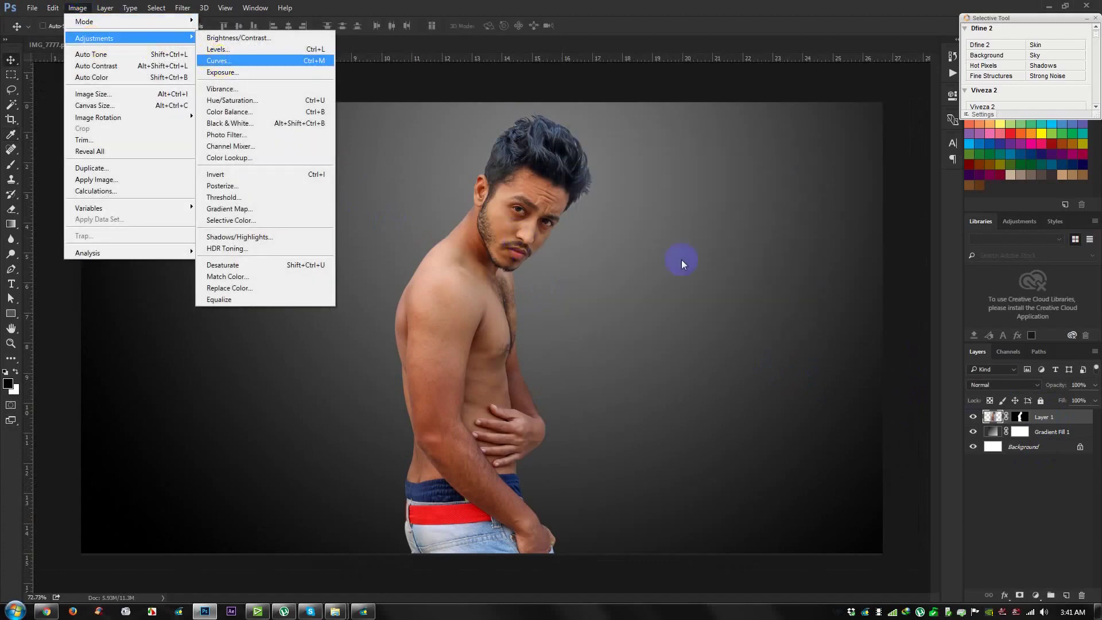
{"action": "left_click", "coordinate": [1044, 425]}
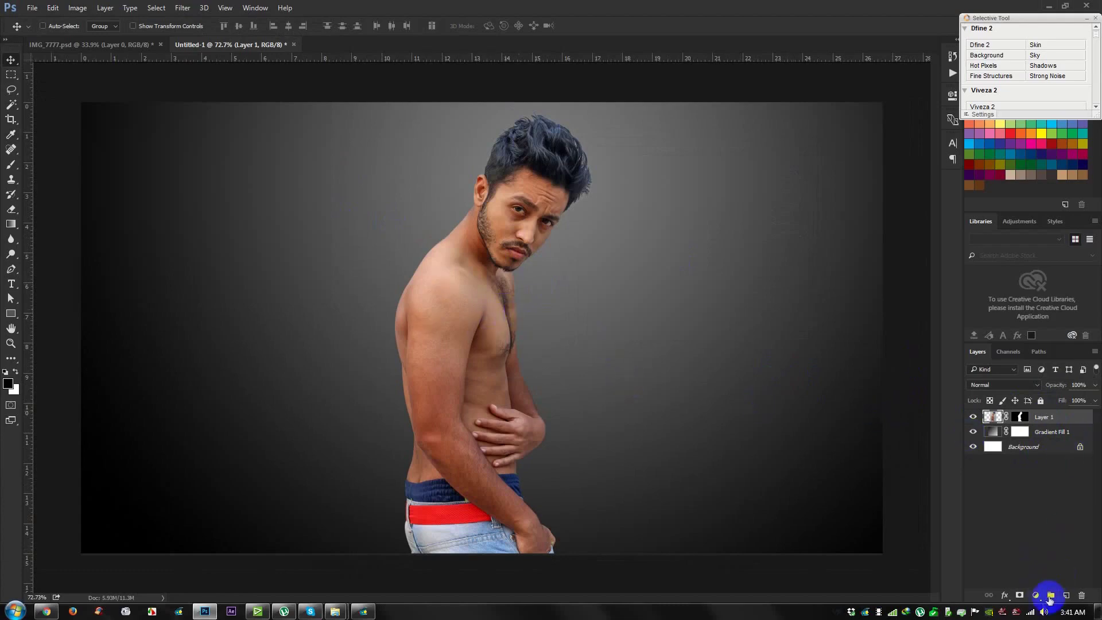
Add a Black & White adjustment layer above the man and clip it to his layer
{"action": "left_click", "coordinate": [1036, 596]}
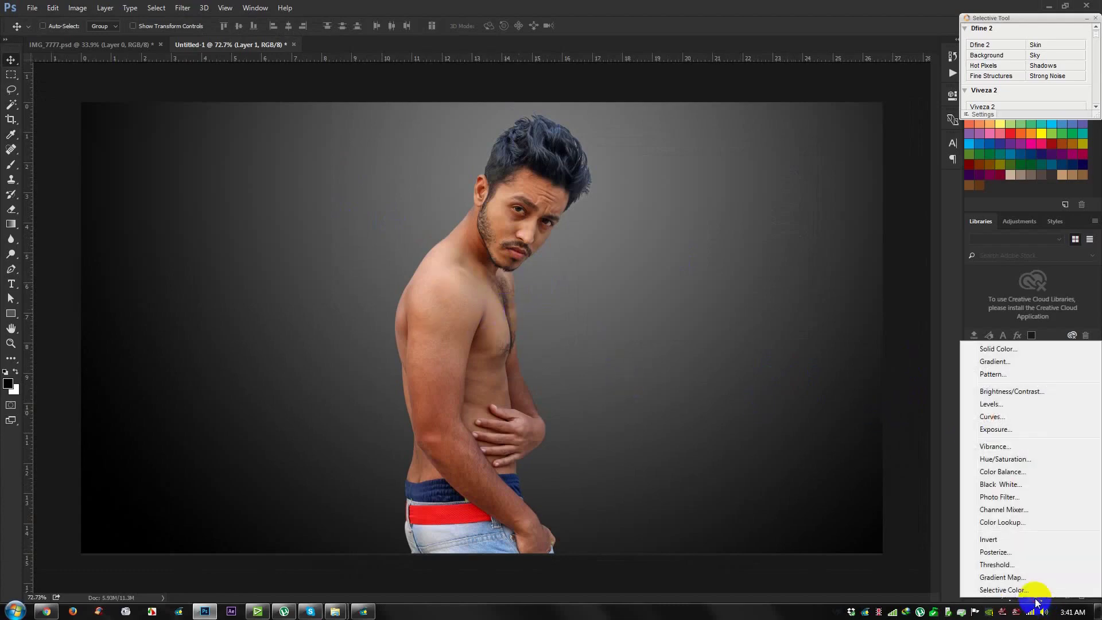
{"action": "left_click", "coordinate": [1001, 485]}
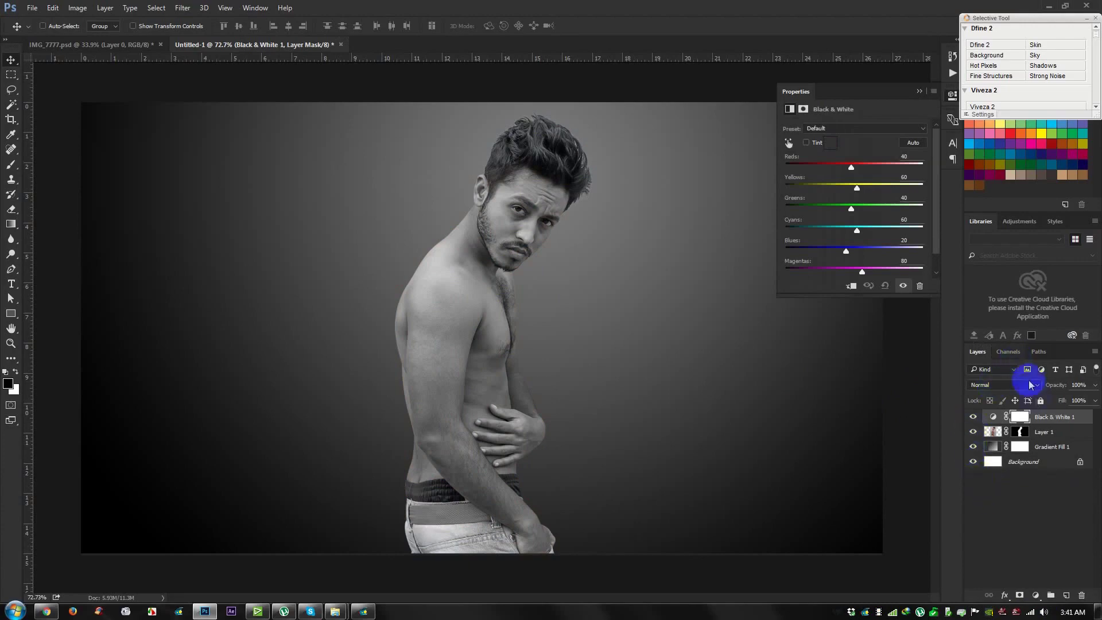
{"action": "right_click", "coordinate": [1074, 419]}
{"action": "right_click", "coordinate": [1074, 420]}
{"action": "right_click", "coordinate": [1065, 418]}
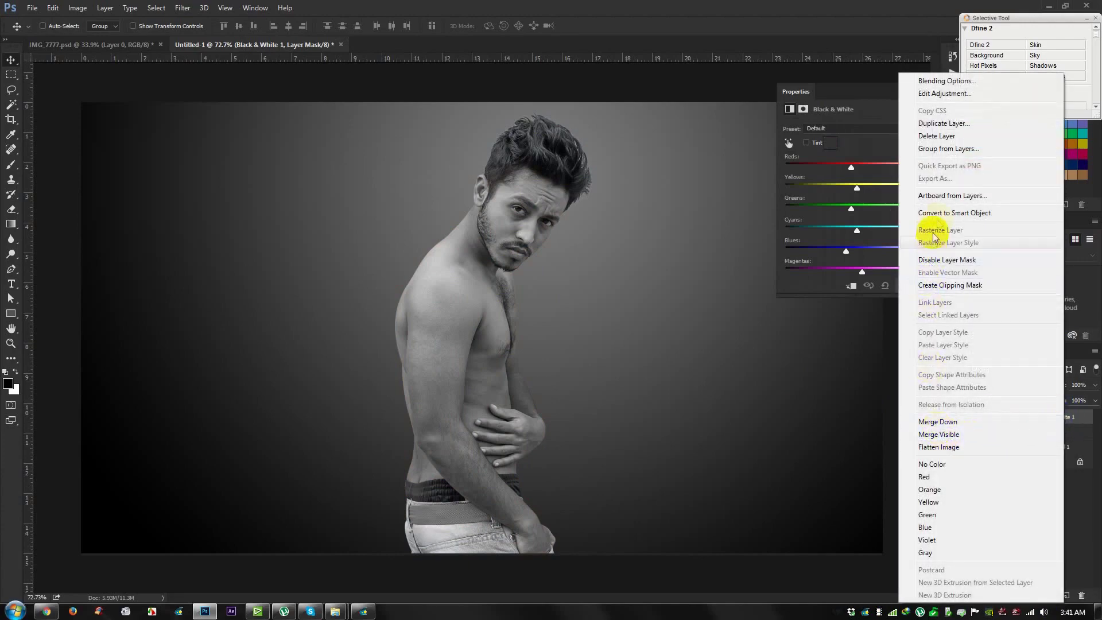
{"action": "left_click", "coordinate": [940, 286]}
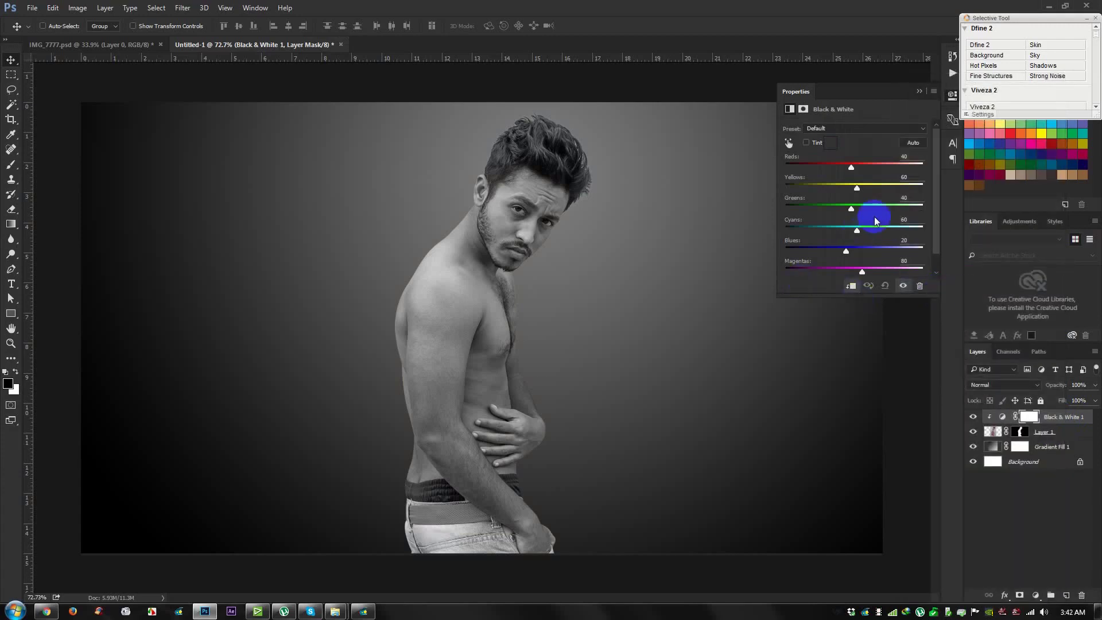
Set the Black & White adjustment's Reds to about 29 and retune its other colour tones for stronger contrast on the man
{"action": "left_click_drag", "start_coordinate": [854, 169], "coordinate": [851, 171]}
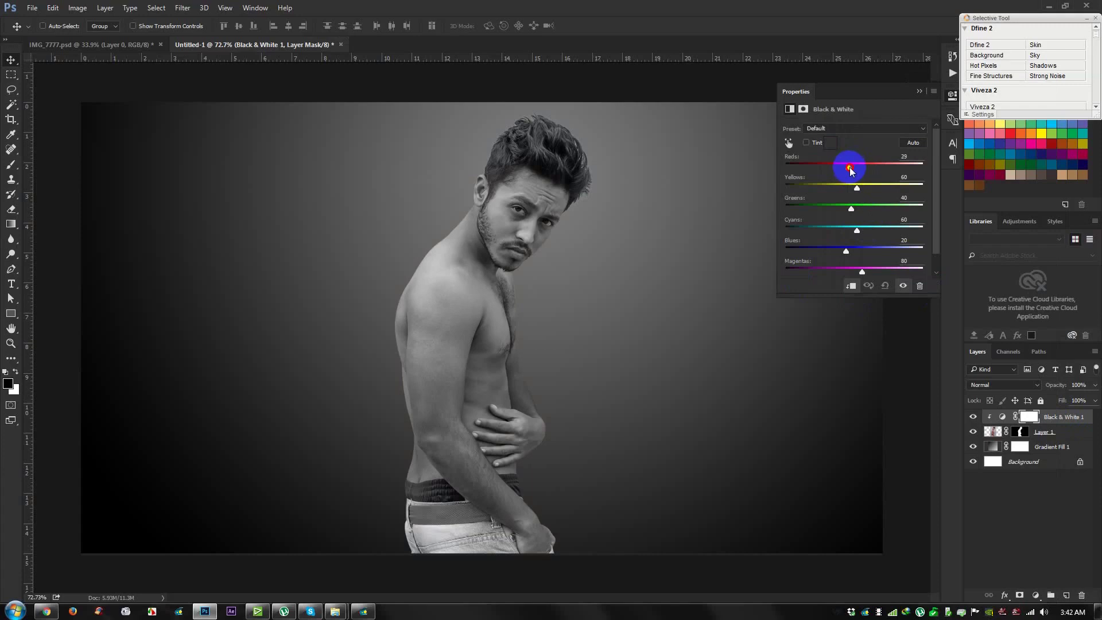
{"action": "mouse_move", "coordinate": [861, 190]}
{"action": "left_mouse_down"}
{"action": "mouse_move", "coordinate": [859, 230]}
{"action": "mouse_move", "coordinate": [835, 229]}
{"action": "mouse_move", "coordinate": [835, 255]}
{"action": "left_mouse_up"}
{"action": "left_click_drag", "start_coordinate": [909, 296], "coordinate": [910, 331]}
{"action": "left_click", "coordinate": [920, 91]}
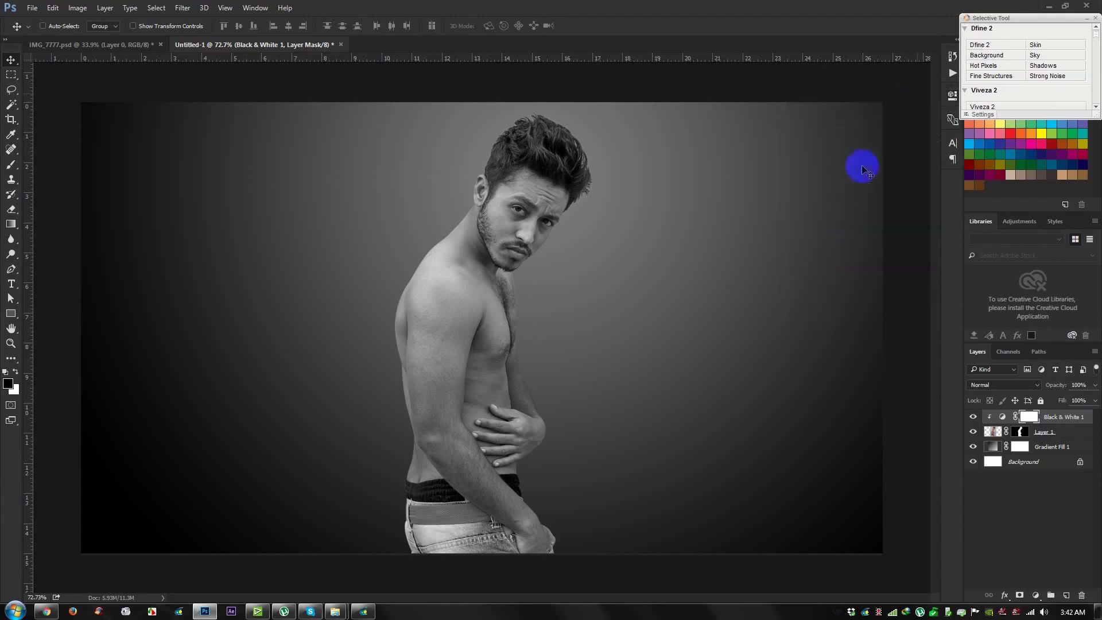
Examine the black-and-white conversion of the man up close and against the whole background
{"action": "scroll", "coordinate": [579, 310], "scroll_direction": "up", "scroll_amount": 3}
{"action": "scroll", "coordinate": [579, 310], "scroll_direction": "down", "scroll_amount": 4}
{"action": "scroll", "coordinate": [569, 321], "scroll_direction": "up", "scroll_amount": 1}
{"action": "scroll", "coordinate": [571, 325], "scroll_direction": "down", "scroll_amount": 1}
{"action": "scroll", "coordinate": [467, 327], "scroll_direction": "up", "scroll_amount": 2}
{"action": "scroll", "coordinate": [468, 327], "scroll_direction": "up", "scroll_amount": 1}
{"action": "scroll", "coordinate": [467, 327], "scroll_direction": "down", "scroll_amount": 1}
{"action": "scroll", "coordinate": [465, 343], "scroll_direction": "down", "scroll_amount": 1}
{"action": "scroll", "coordinate": [474, 379], "scroll_direction": "up", "scroll_amount": 3}
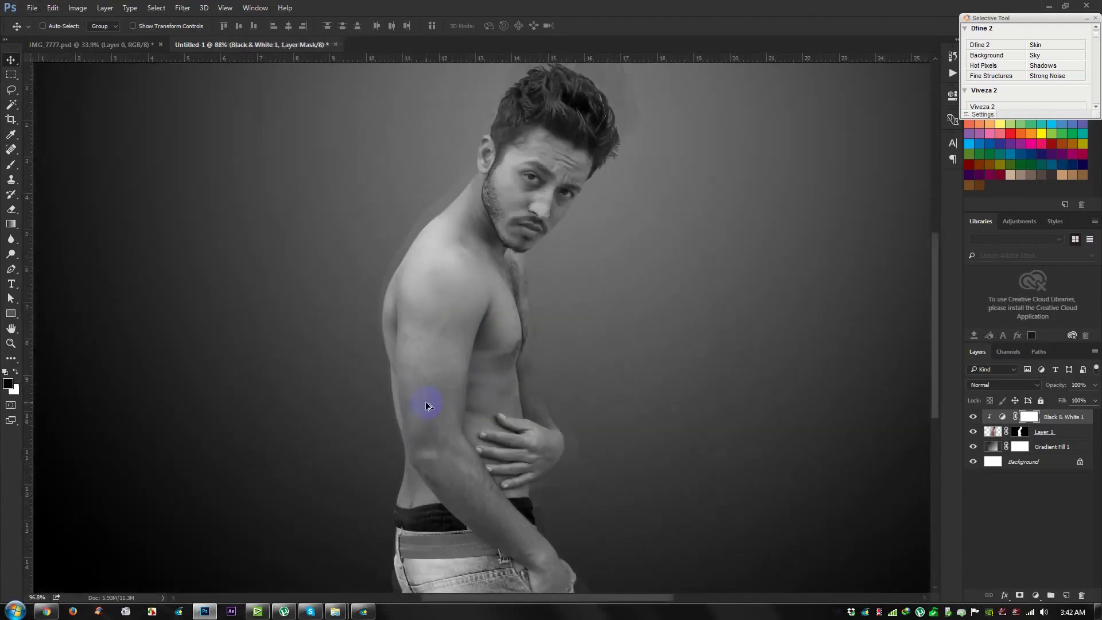
{"action": "scroll", "coordinate": [434, 418], "scroll_direction": "down", "scroll_amount": 2}
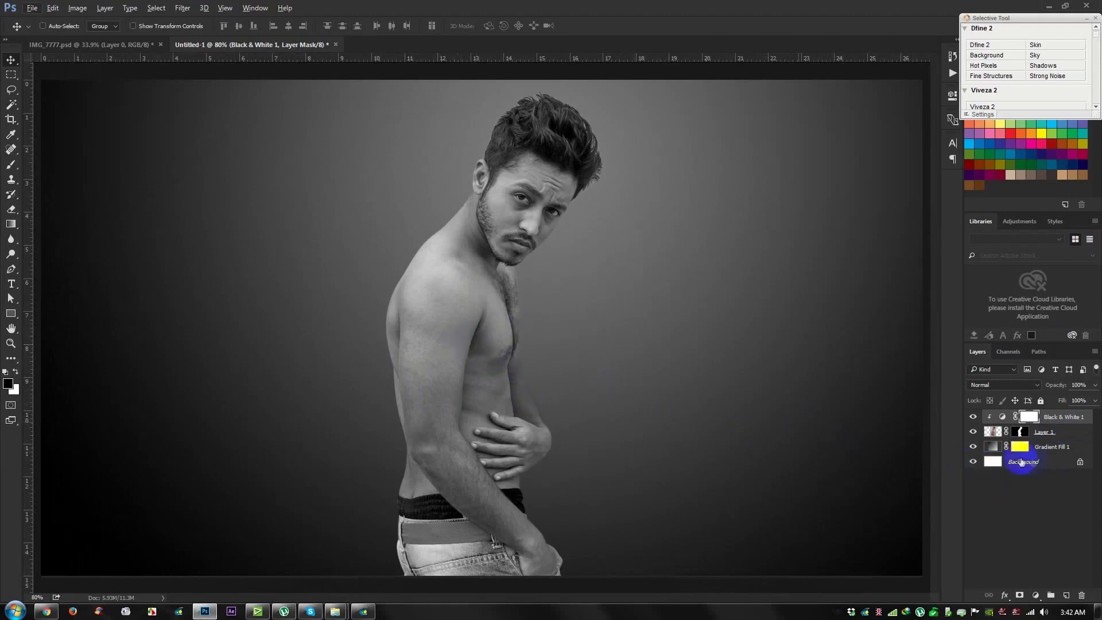
{"action": "scroll", "coordinate": [451, 362], "scroll_direction": "up", "scroll_amount": 3}
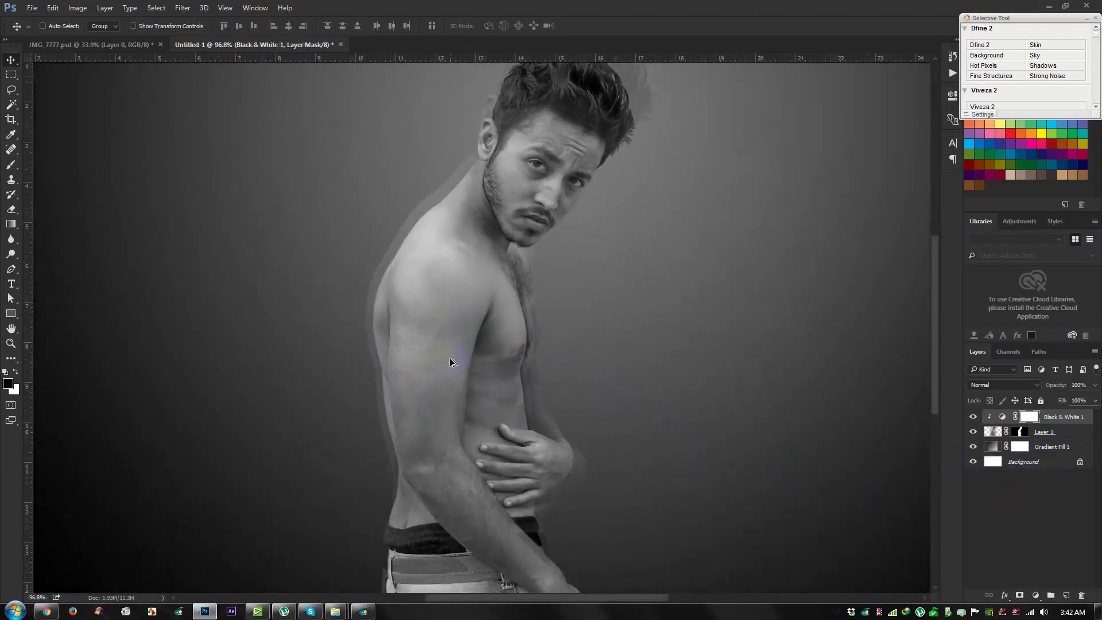
{"action": "scroll", "coordinate": [451, 362], "scroll_direction": "down", "scroll_amount": 2}
{"action": "scroll", "coordinate": [451, 362], "scroll_direction": "up", "scroll_amount": 2}
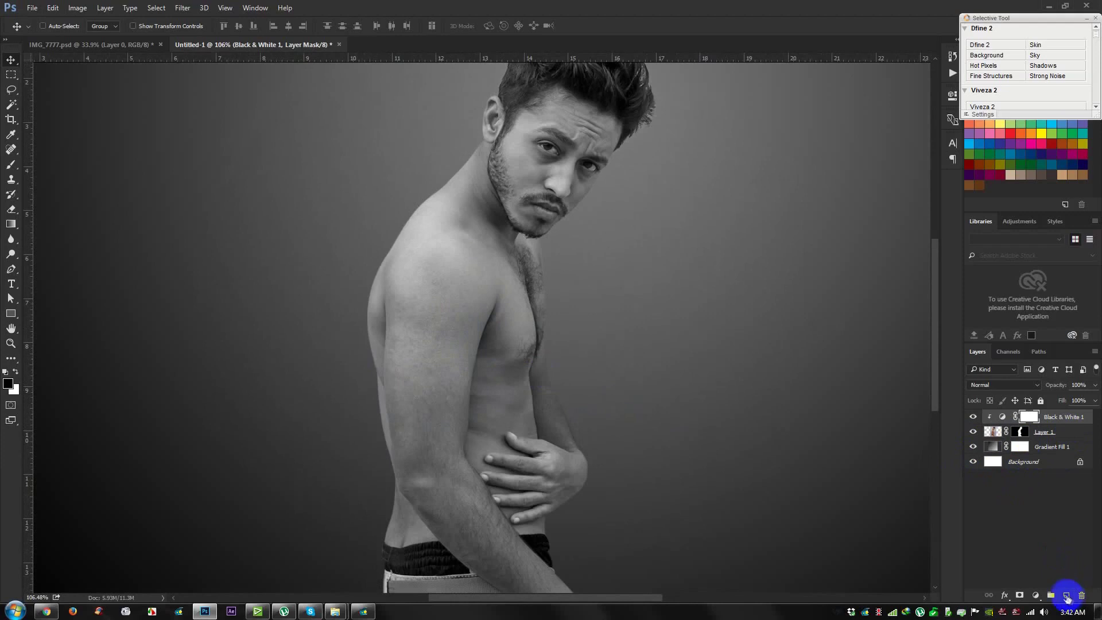
Create a new layer and ready the Brush tool with black 000000 and the 432 px tribal tattoo tip
{"action": "left_click", "coordinate": [1067, 597]}
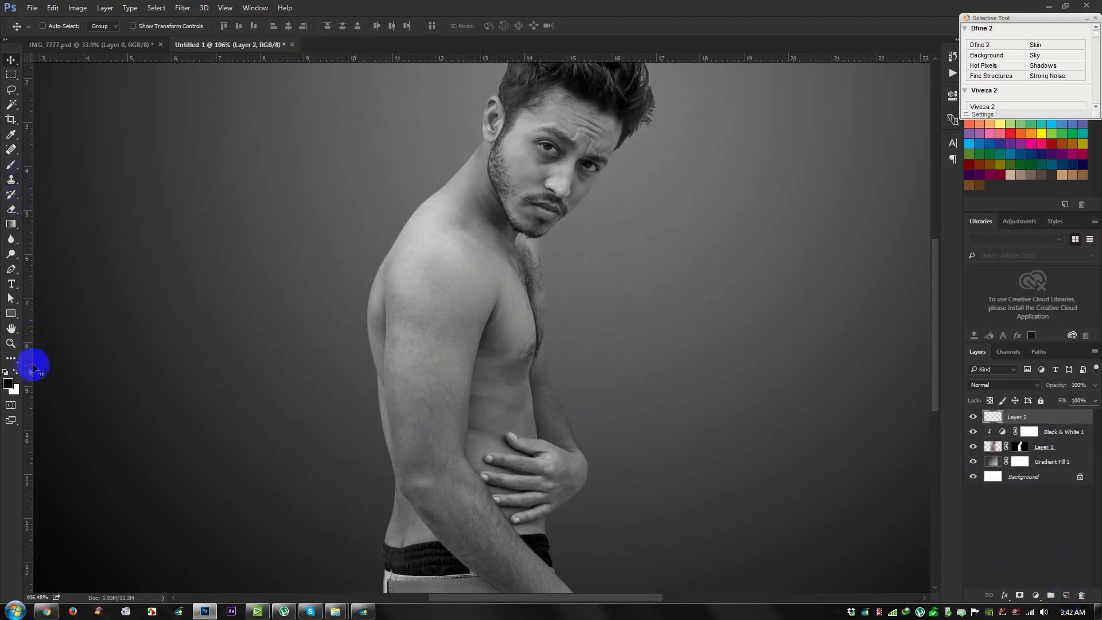
{"action": "left_click", "coordinate": [8, 383]}
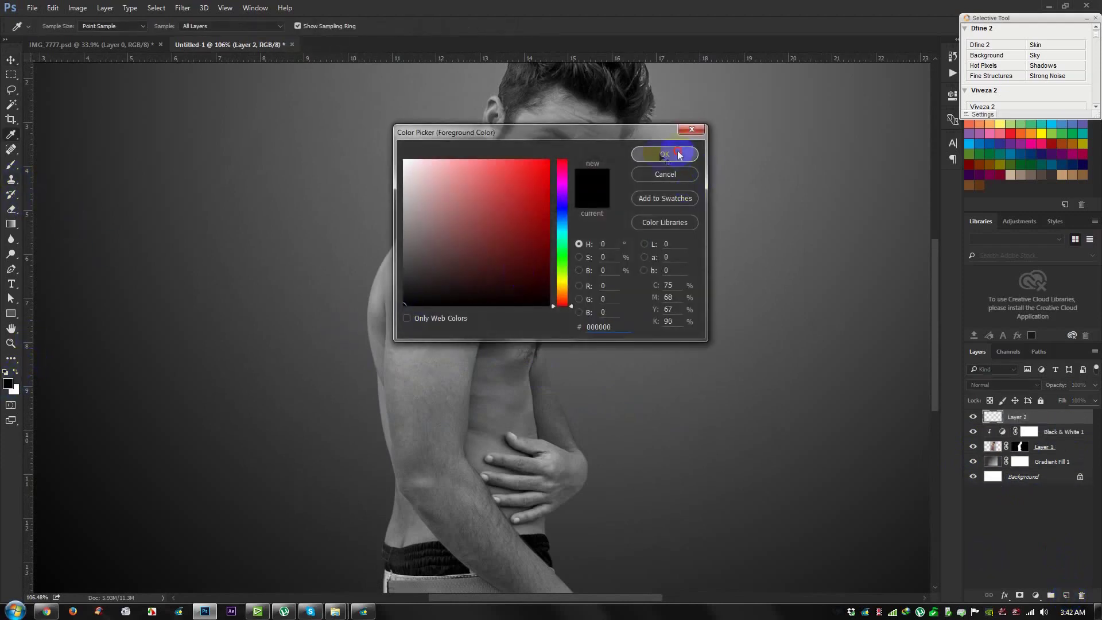
{"action": "left_click", "coordinate": [677, 153]}
{"action": "right_click", "coordinate": [7, 167]}
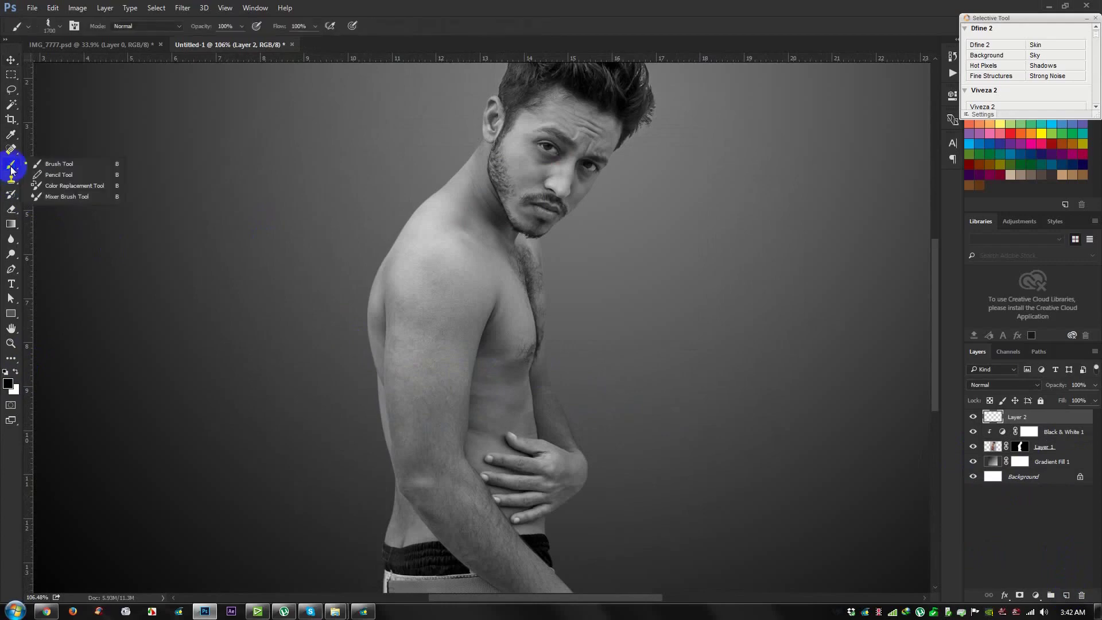
{"action": "left_click", "coordinate": [45, 165]}
{"action": "right_click", "coordinate": [354, 236]}
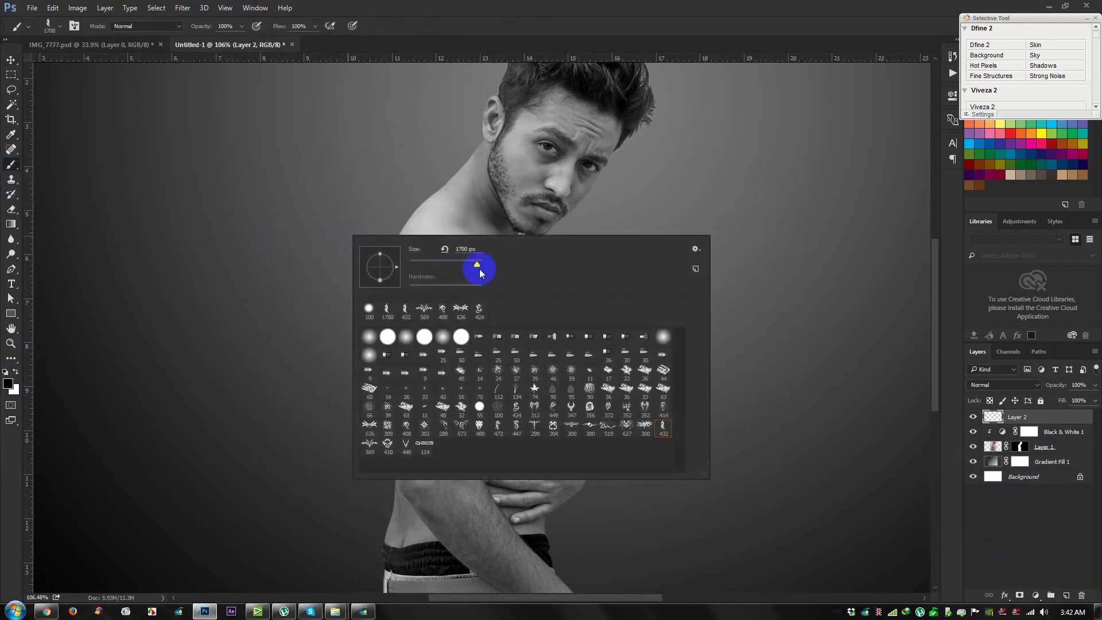
{"action": "left_click", "coordinate": [663, 428]}
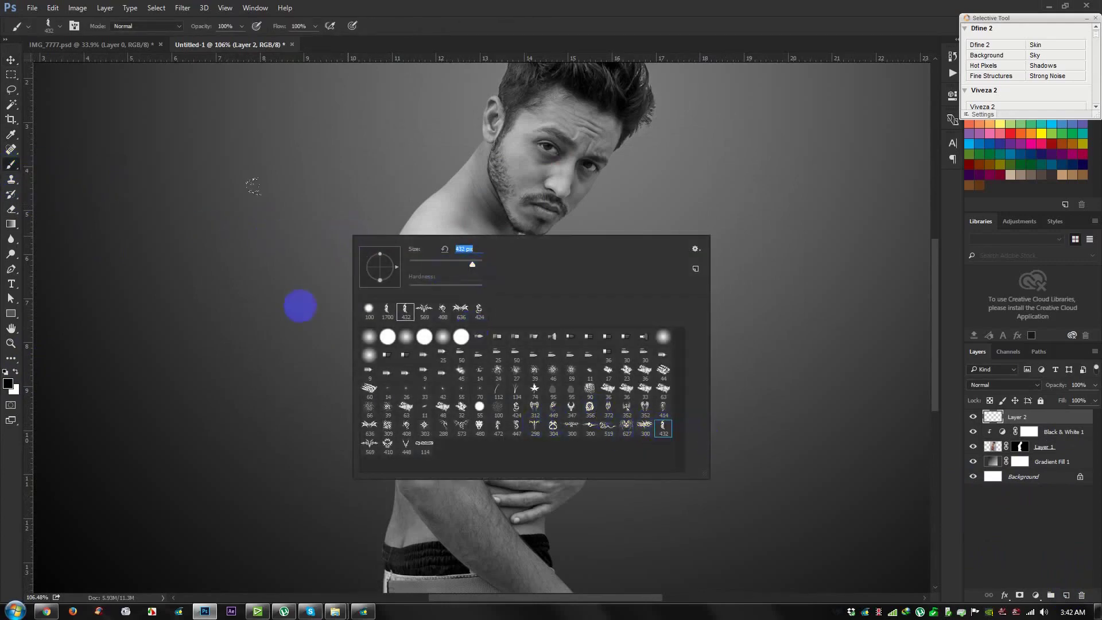
Try stamping the tribal tattoo on either side of the man and on his upper arm, undoing each stamp
{"action": "left_click", "coordinate": [272, 294]}
{"action": "key", "text": "ctrl+z"}
{"action": "left_click", "coordinate": [689, 339]}
{"action": "key", "text": "ctrl+z"}
{"action": "left_click", "coordinate": [443, 353]}
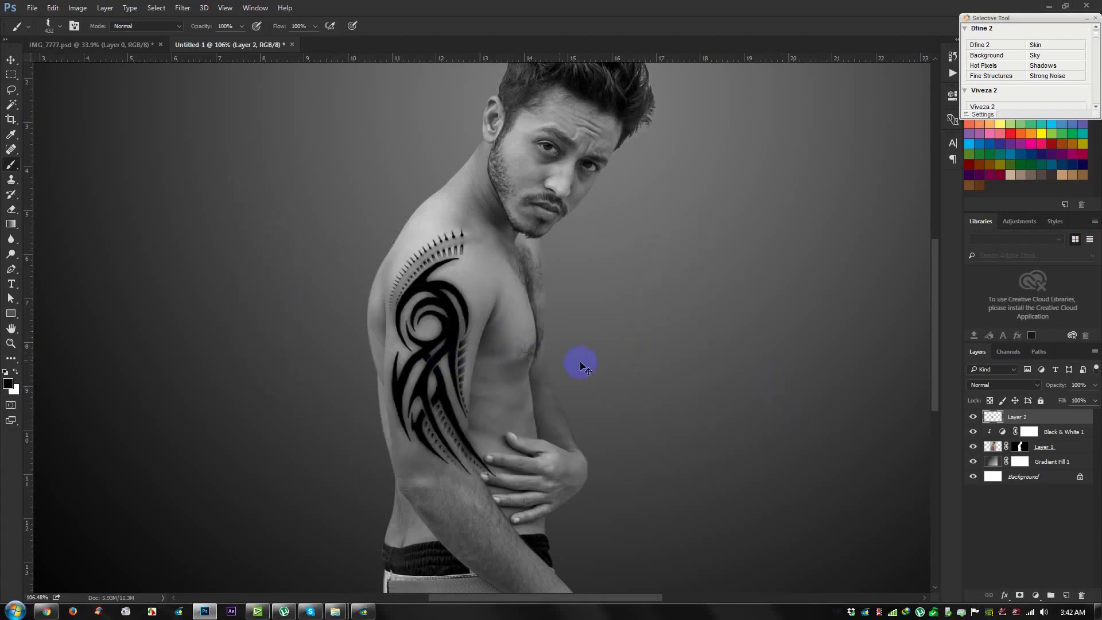
{"action": "key", "text": "ctrl+z"}
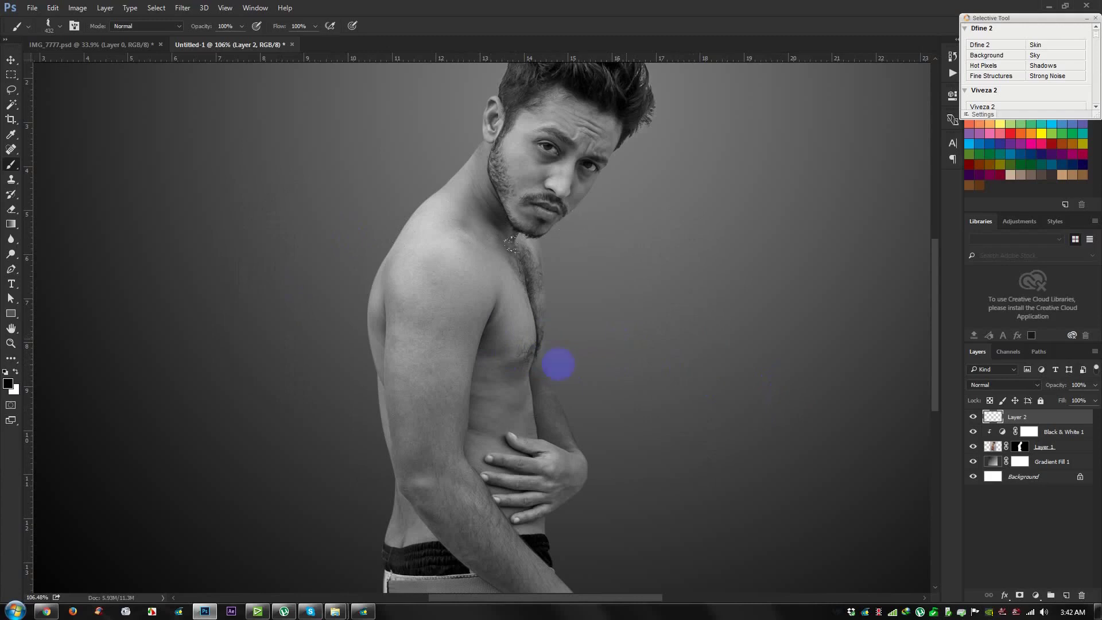
Stamp the 432 px tribal tattoo once in black over the man's shoulder and upper arm on the new layer
{"action": "right_click", "coordinate": [645, 421]}
{"action": "left_click", "coordinate": [788, 540]}
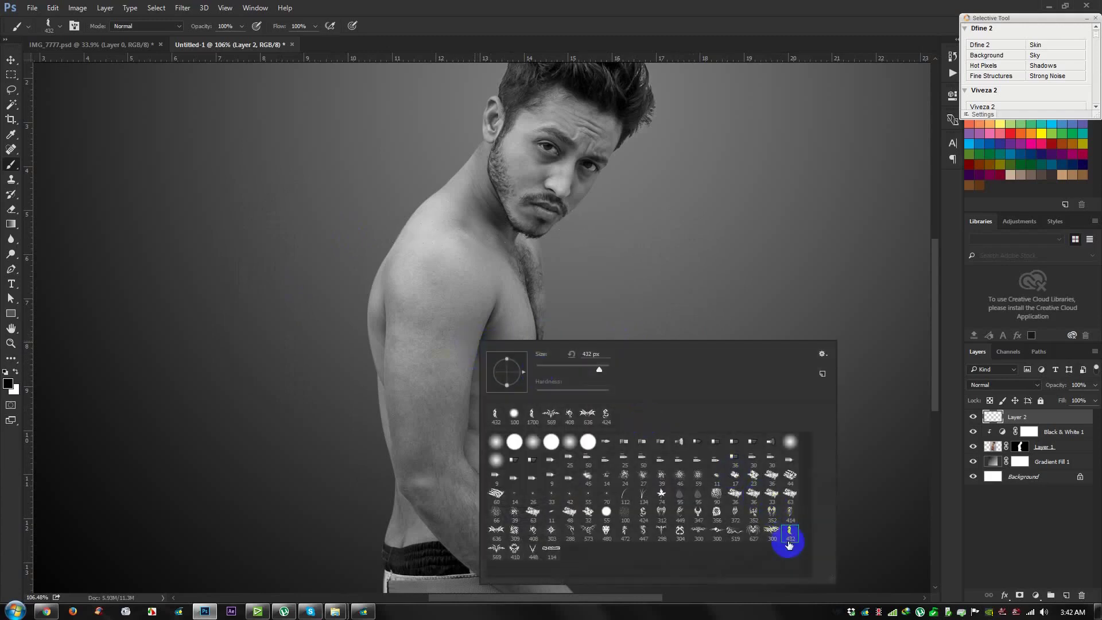
{"action": "left_click", "coordinate": [614, 15]}
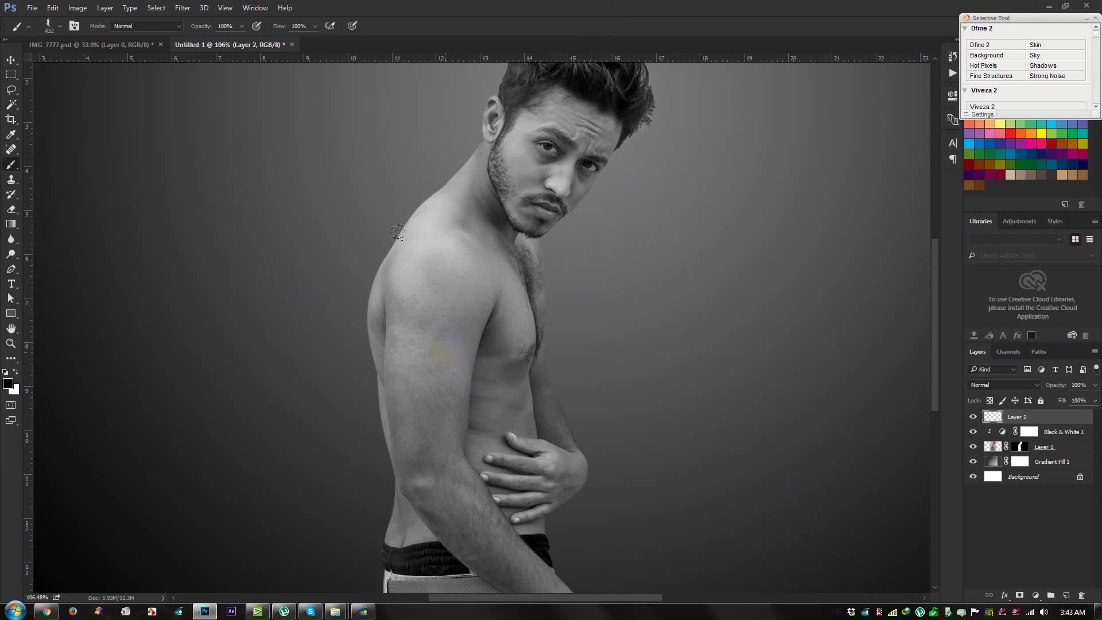
{"action": "scroll", "coordinate": [399, 233], "scroll_direction": "down", "scroll_amount": 1}
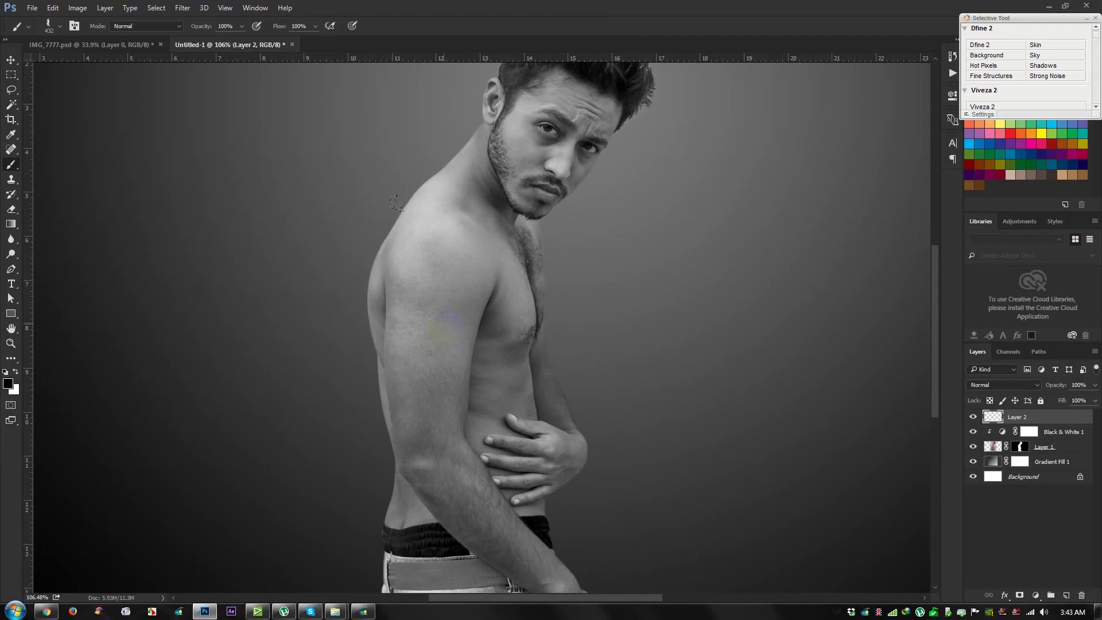
{"action": "left_click", "coordinate": [447, 320]}
Rotate the tattoo about 9° with Free Transform and shift it to line up with the upper arm
{"action": "scroll", "coordinate": [571, 369], "scroll_direction": "up", "scroll_amount": 1}
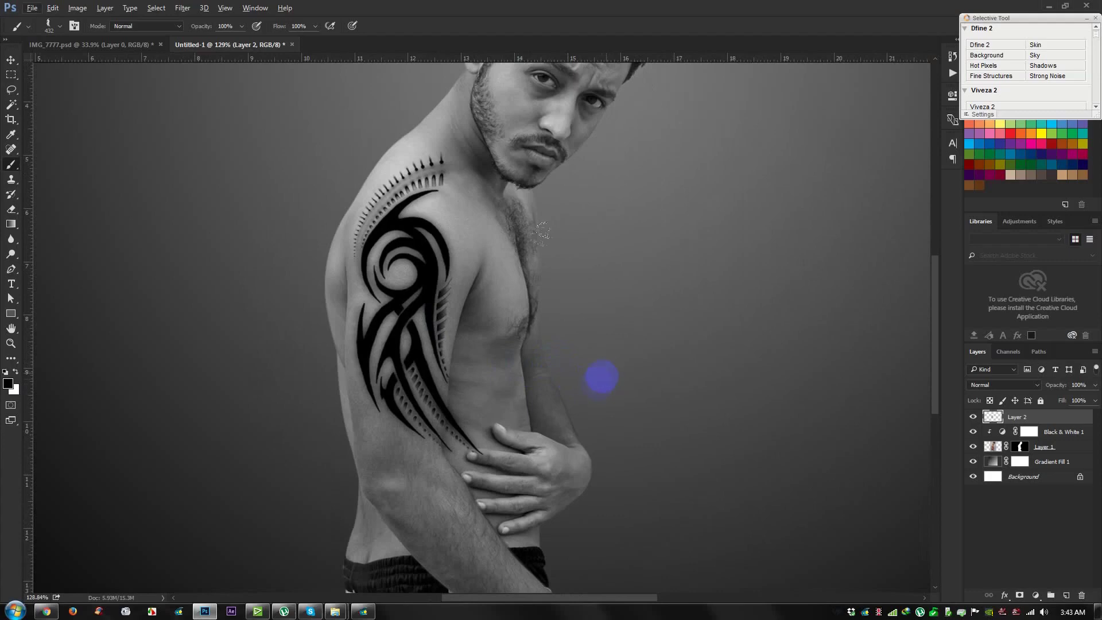
{"action": "scroll", "coordinate": [602, 377], "scroll_direction": "up", "scroll_amount": 2}
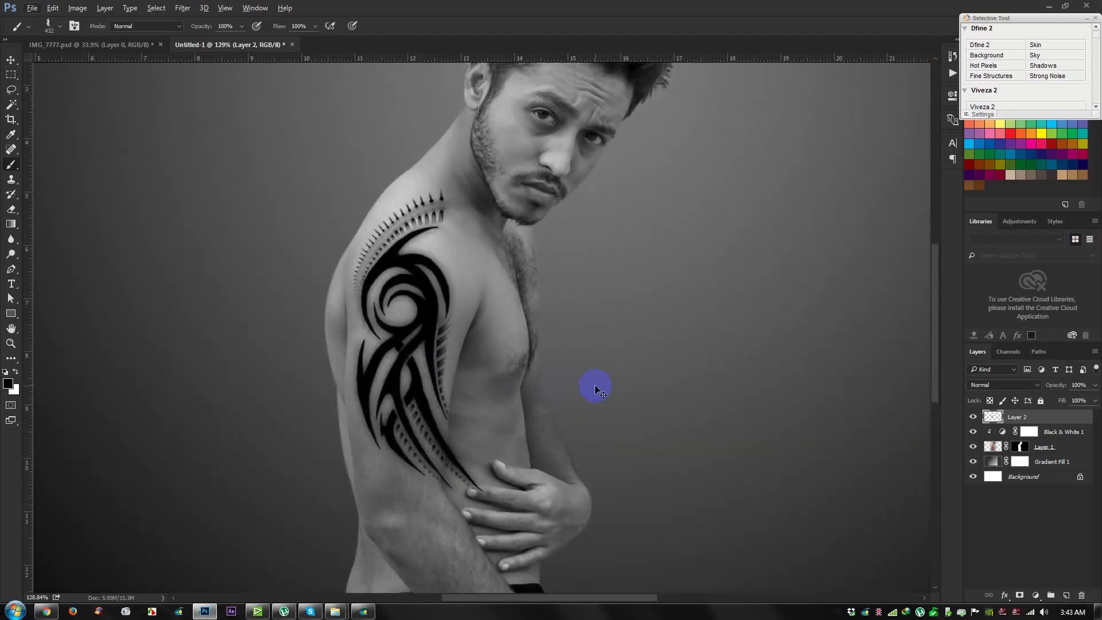
{"action": "key", "text": "ctrl+t"}
{"action": "left_click_drag", "start_coordinate": [630, 348], "coordinate": [595, 378]}
{"action": "left_click_drag", "start_coordinate": [405, 378], "coordinate": [401, 381]}
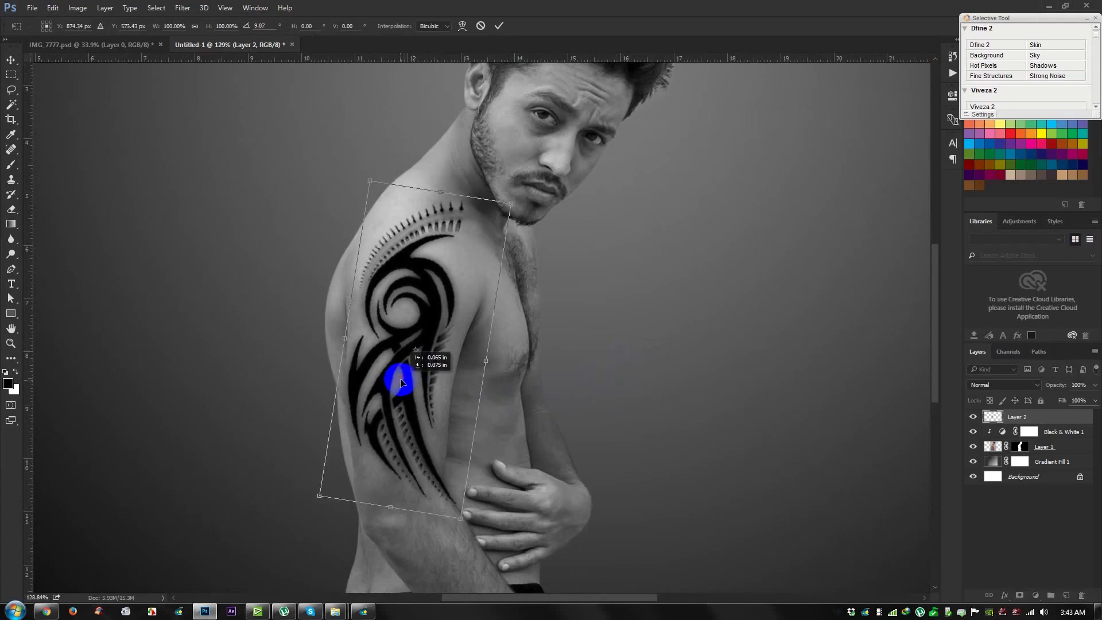
Warp the tattoo so its curves and lower tips follow the contour of the shoulder and upper arm, and commit the transform
{"action": "right_click", "coordinate": [447, 313]}
{"action": "right_click", "coordinate": [443, 297]}
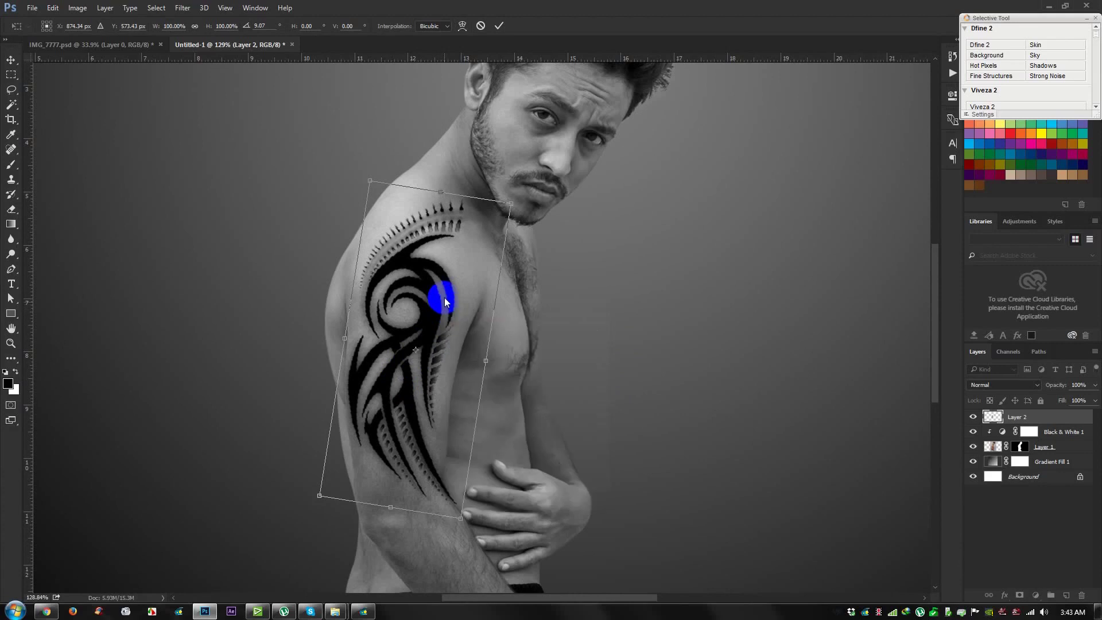
{"action": "left_click", "coordinate": [472, 387]}
{"action": "left_click_drag", "start_coordinate": [443, 331], "coordinate": [448, 254]}
{"action": "left_click_drag", "start_coordinate": [446, 205], "coordinate": [449, 206]}
{"action": "mouse_move", "coordinate": [423, 302]}
{"action": "left_mouse_down"}
{"action": "mouse_move", "coordinate": [370, 291]}
{"action": "mouse_move", "coordinate": [418, 284]}
{"action": "left_mouse_up"}
{"action": "left_click_drag", "start_coordinate": [456, 423], "coordinate": [340, 373]}
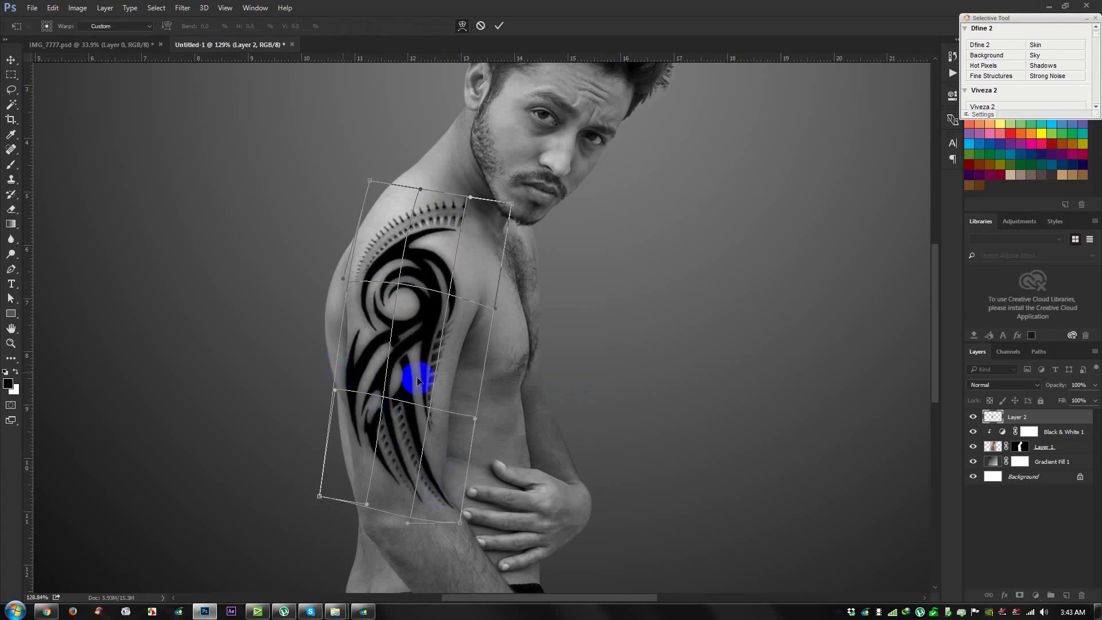
{"action": "left_click", "coordinate": [423, 382]}
{"action": "left_click_drag", "start_coordinate": [458, 276], "coordinate": [427, 441]}
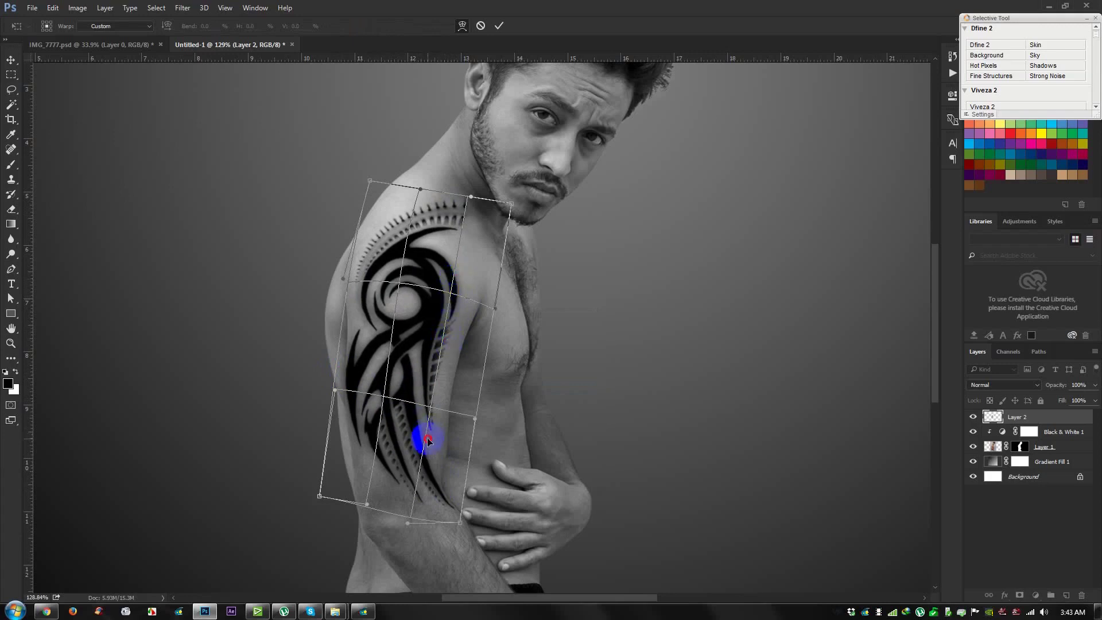
{"action": "left_click_drag", "start_coordinate": [459, 498], "coordinate": [462, 494]}
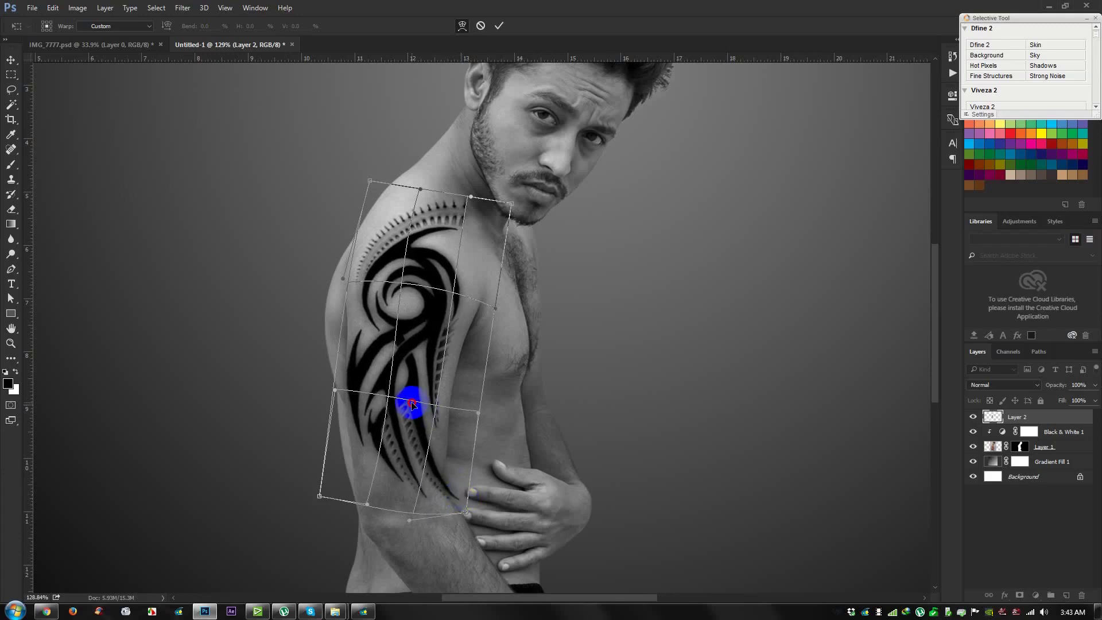
{"action": "left_click", "coordinate": [499, 25]}
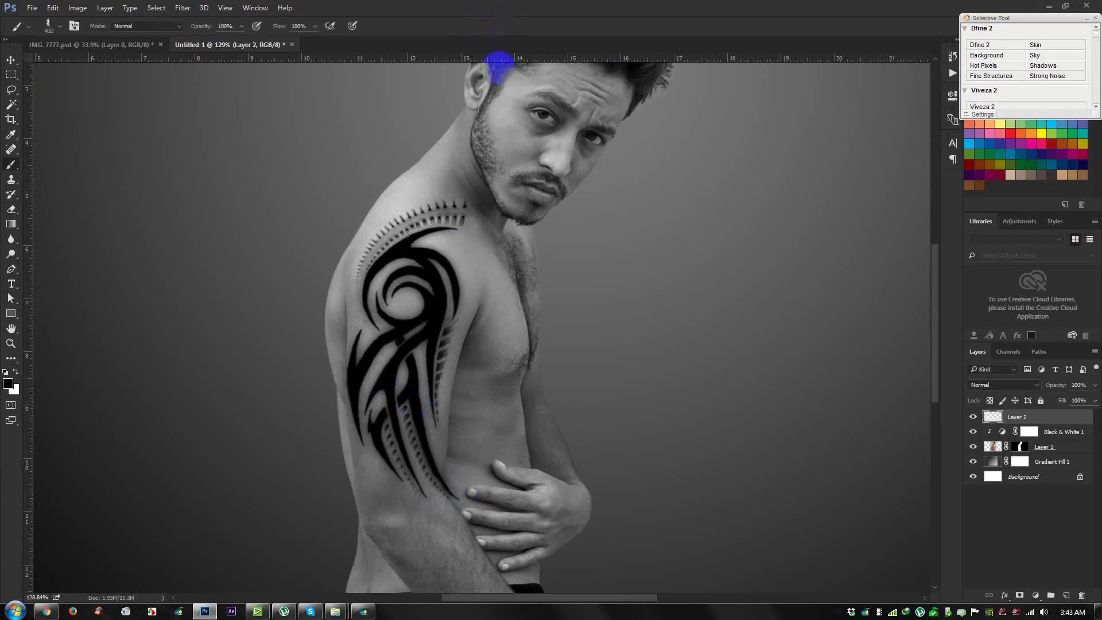
Split the underlying-layer highlight slider in the tattoo layer's Blend If settings, bringing its inner half down to about 110
{"action": "left_click", "coordinate": [12, 60]}
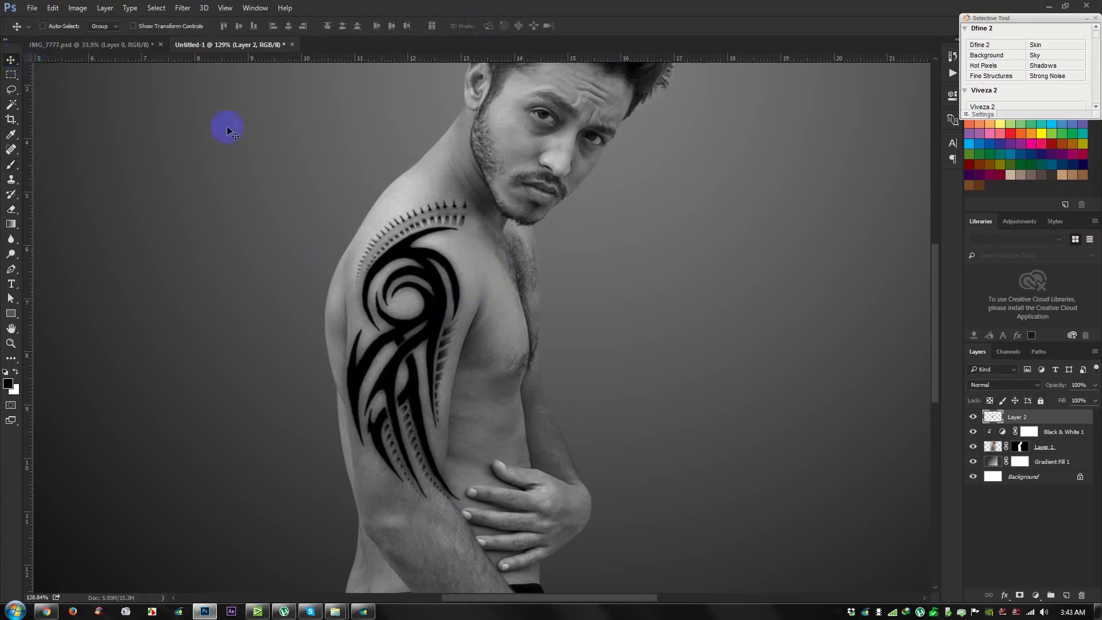
{"action": "scroll", "coordinate": [506, 300], "scroll_direction": "up", "scroll_amount": 2}
{"action": "left_click_drag", "start_coordinate": [418, 315], "coordinate": [422, 317]}
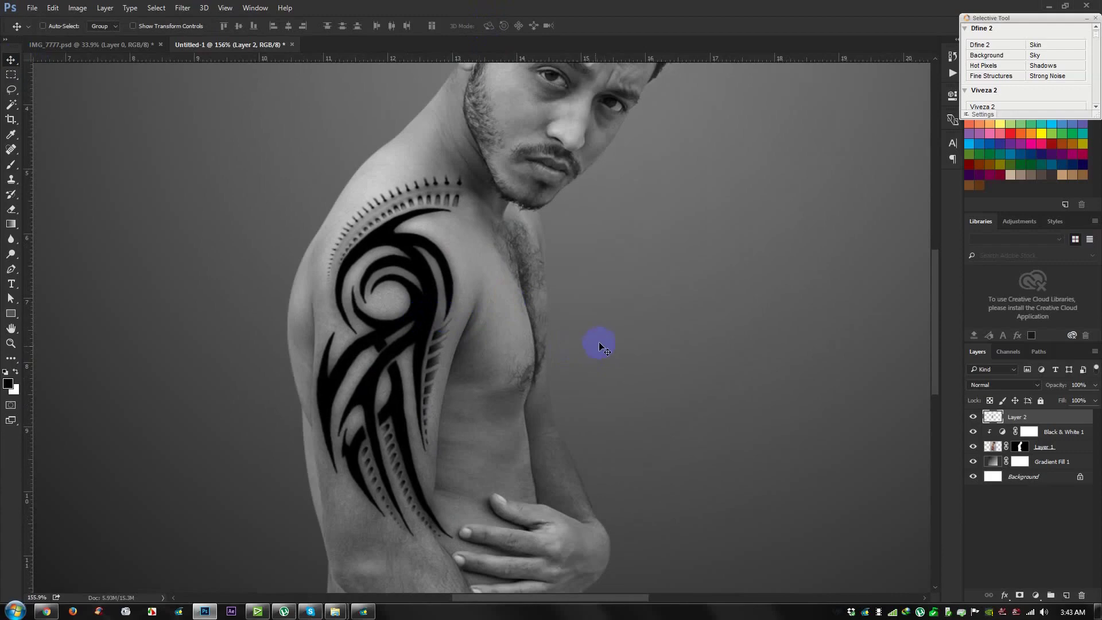
{"action": "double_click", "coordinate": [1048, 420]}
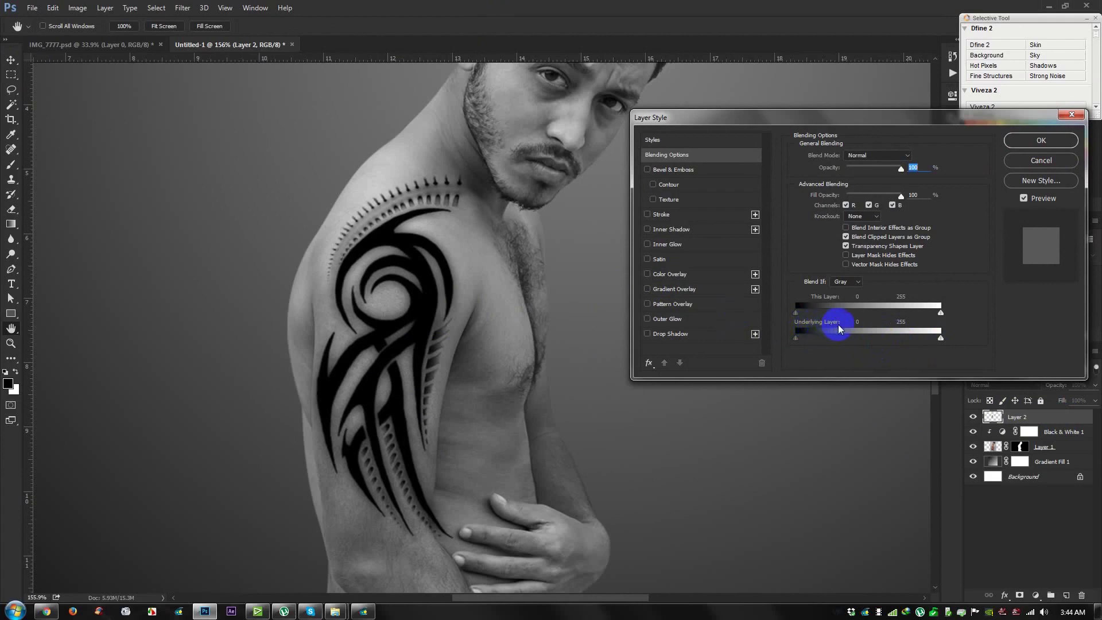
{"action": "mouse_move", "coordinate": [939, 338]}
{"action": "left_mouse_down"}
{"action": "mouse_move", "coordinate": [855, 343]}
{"action": "mouse_move", "coordinate": [948, 344]}
{"action": "left_mouse_up"}
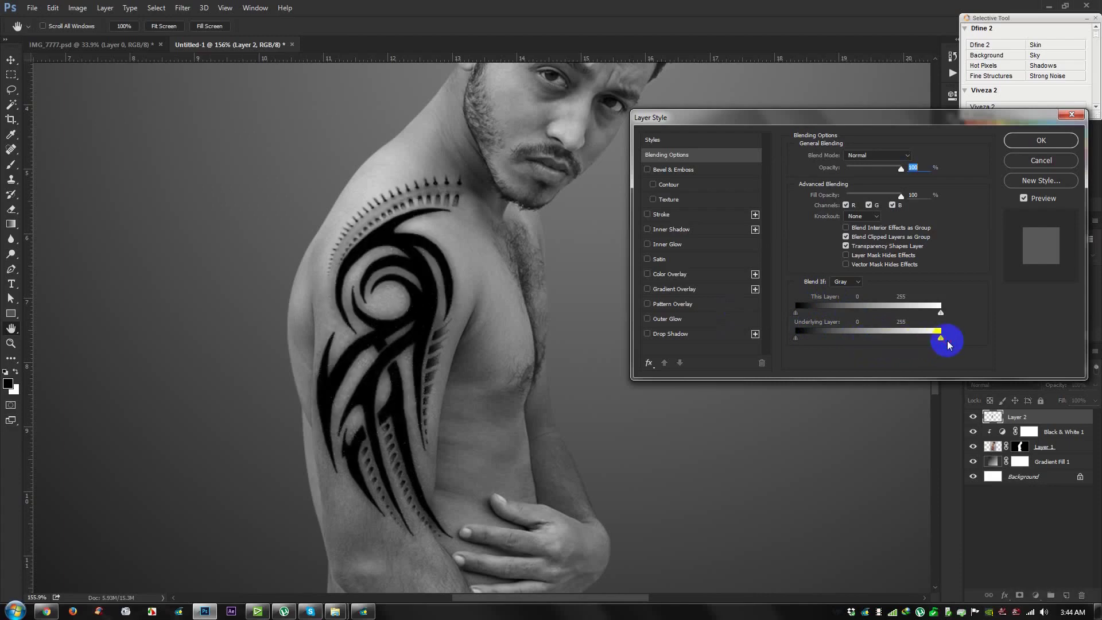
{"action": "key", "text": "alt"}
{"action": "left_click_drag", "start_coordinate": [942, 344], "coordinate": [939, 342]}
{"action": "left_click_drag", "start_coordinate": [942, 342], "coordinate": [865, 344]}
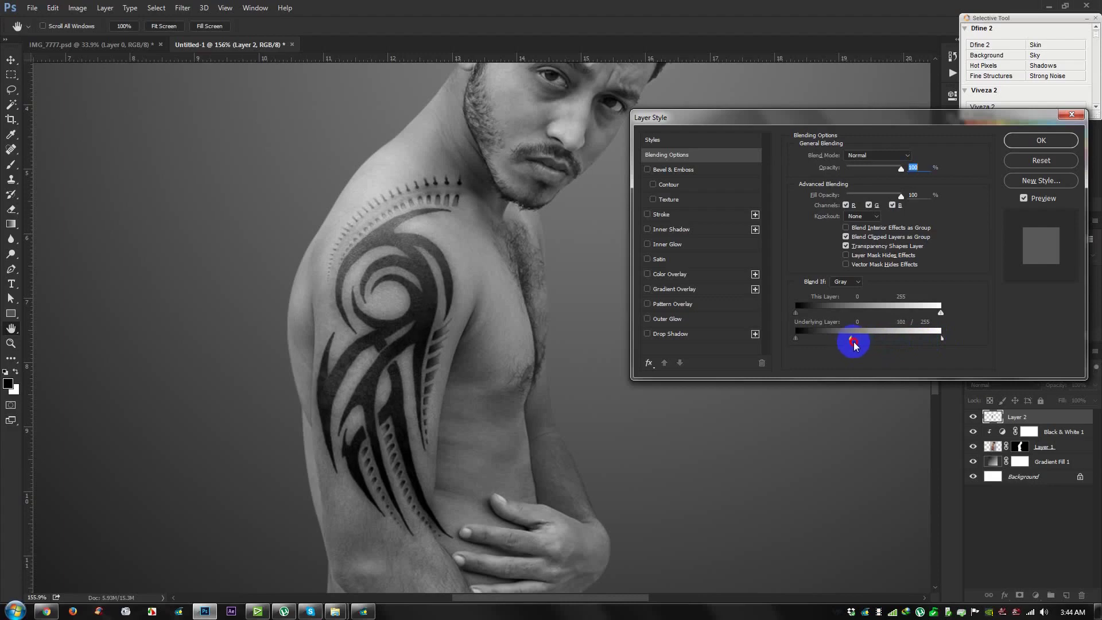
{"action": "left_click", "coordinate": [1021, 140]}
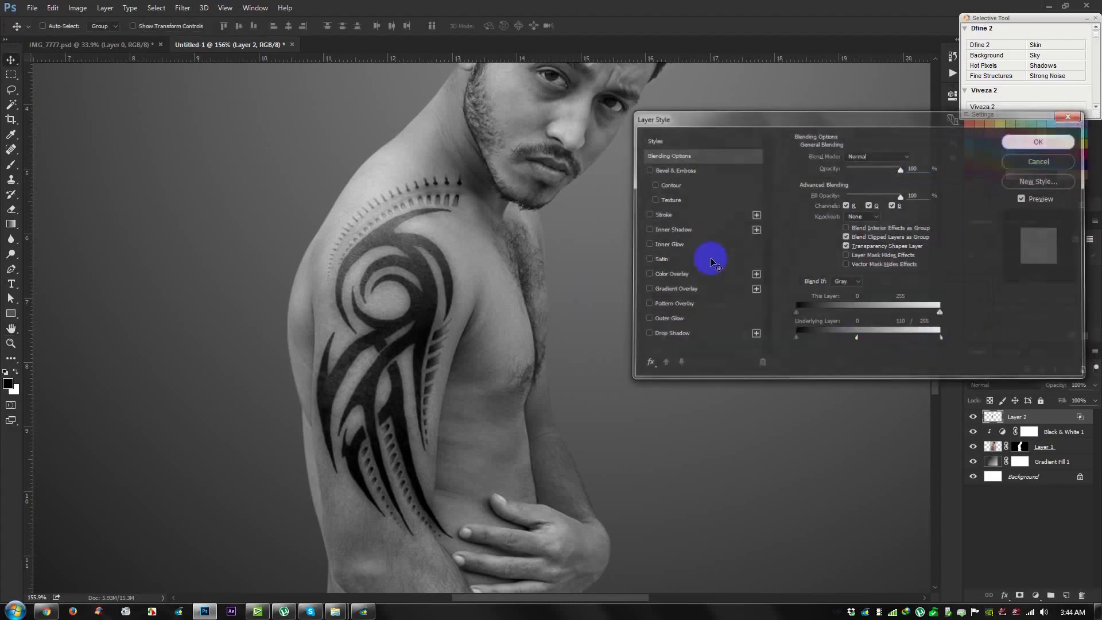
Lower the inner half of the tattoo layer's underlying-layer highlight slider to about 90 so more skin texture comes through
{"action": "scroll", "coordinate": [565, 320], "scroll_direction": "down", "scroll_amount": 8}
{"action": "scroll", "coordinate": [440, 397], "scroll_direction": "up", "scroll_amount": 1}
{"action": "scroll", "coordinate": [441, 399], "scroll_direction": "up", "scroll_amount": 2}
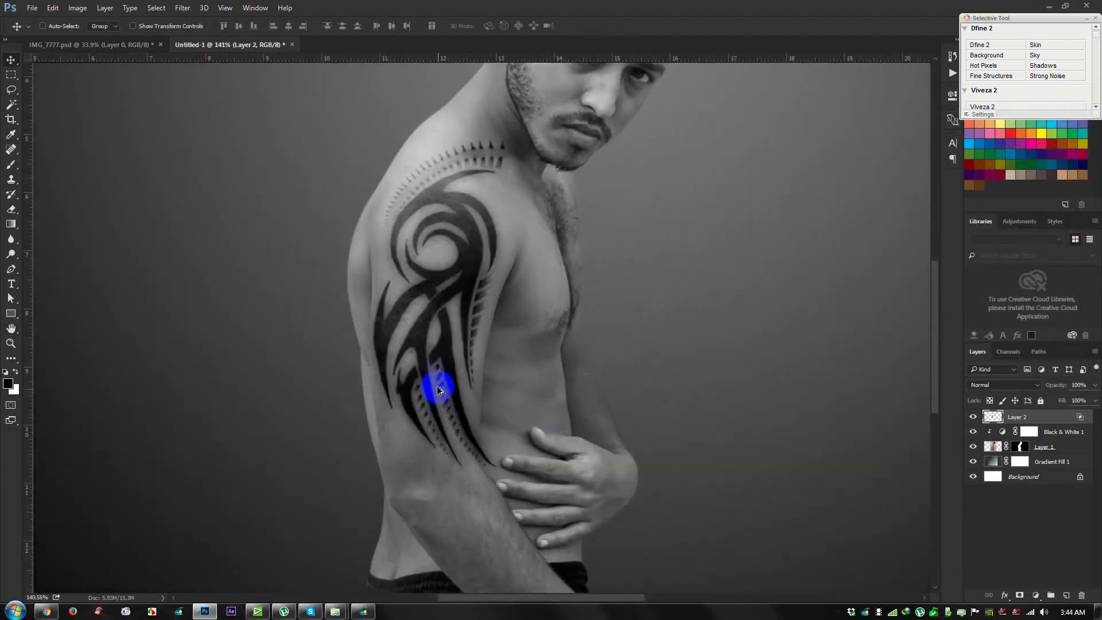
{"action": "scroll", "coordinate": [458, 263], "scroll_direction": "up", "scroll_amount": 2}
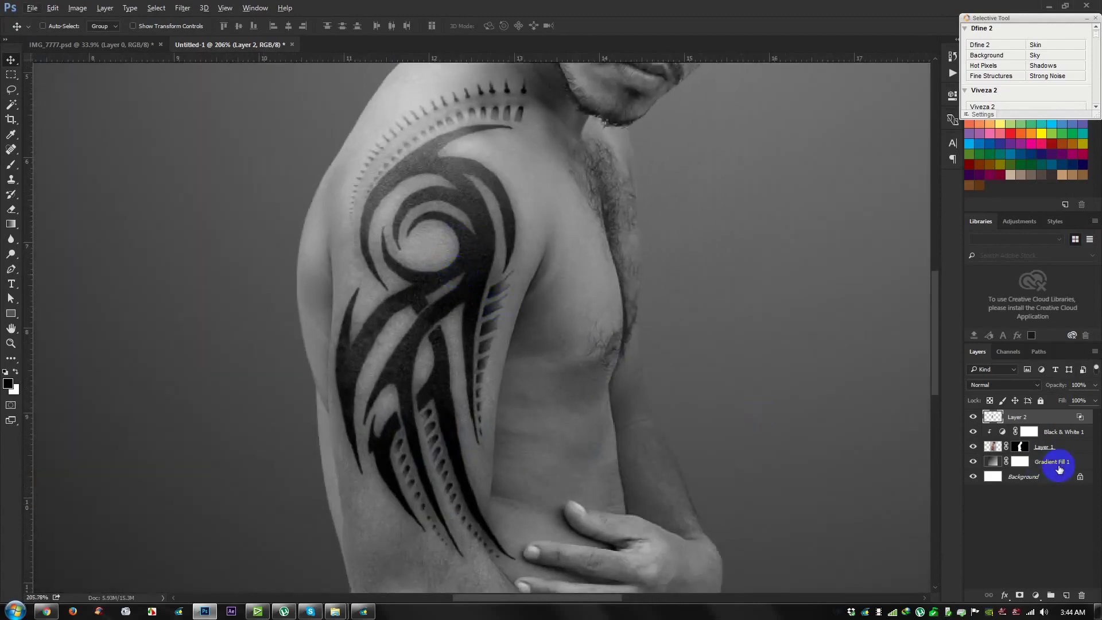
{"action": "double_click", "coordinate": [1081, 418]}
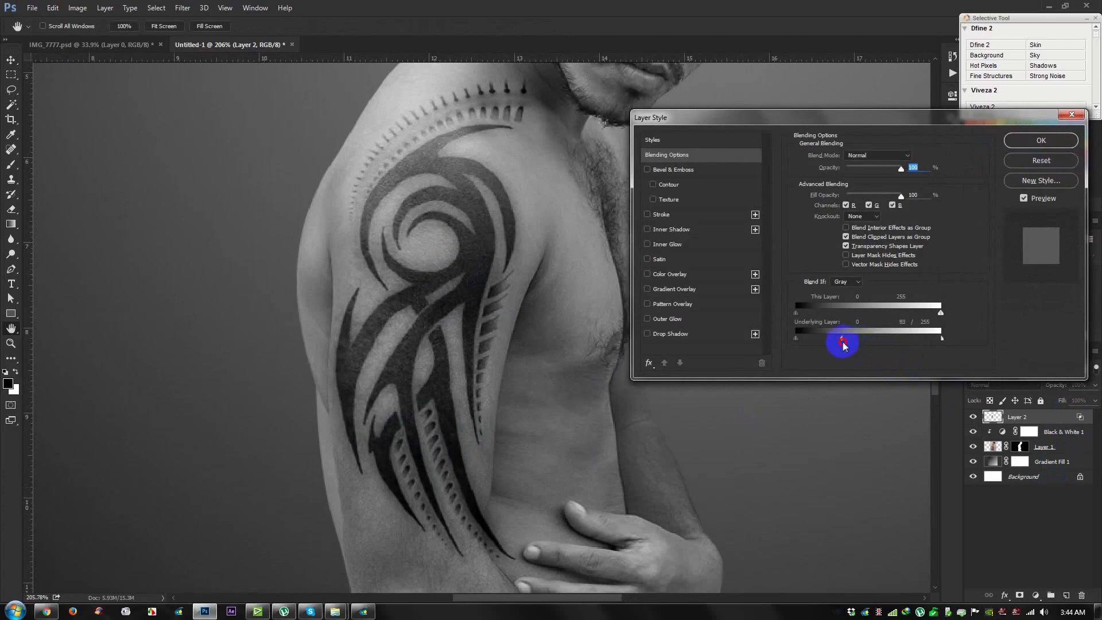
{"action": "left_click_drag", "start_coordinate": [842, 344], "coordinate": [839, 345]}
{"action": "left_click", "coordinate": [1041, 141]}
Add a layer mask to the tattoo layer
{"action": "key", "text": "v"}
{"action": "scroll", "coordinate": [584, 356], "scroll_direction": "down", "scroll_amount": 6}
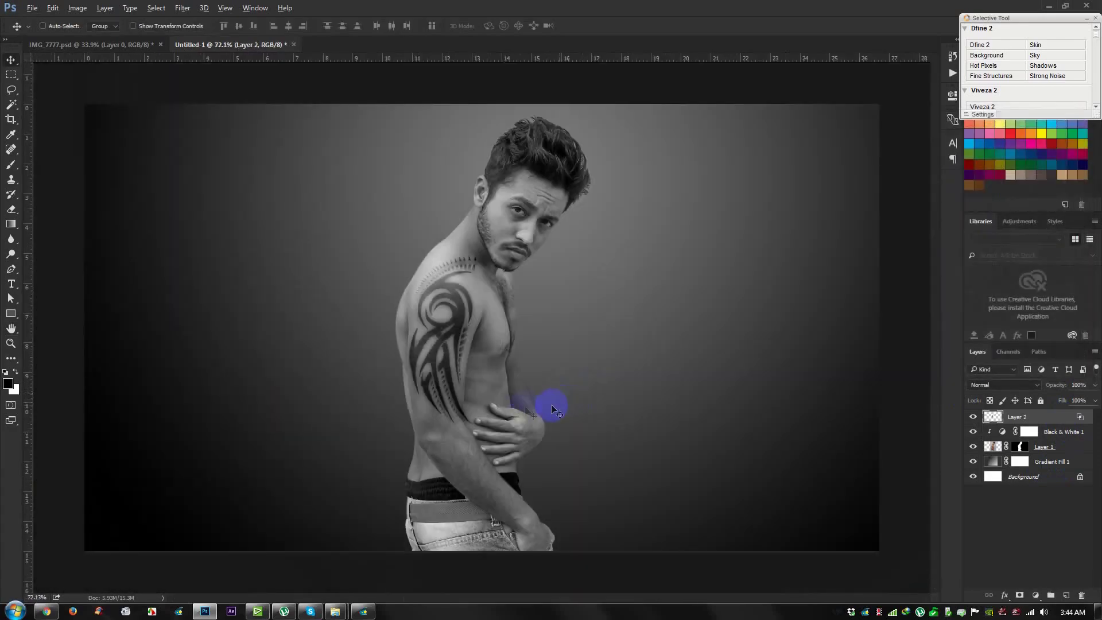
{"action": "scroll", "coordinate": [417, 424], "scroll_direction": "up", "scroll_amount": 4}
{"action": "left_click_drag", "start_coordinate": [509, 326], "coordinate": [500, 406]}
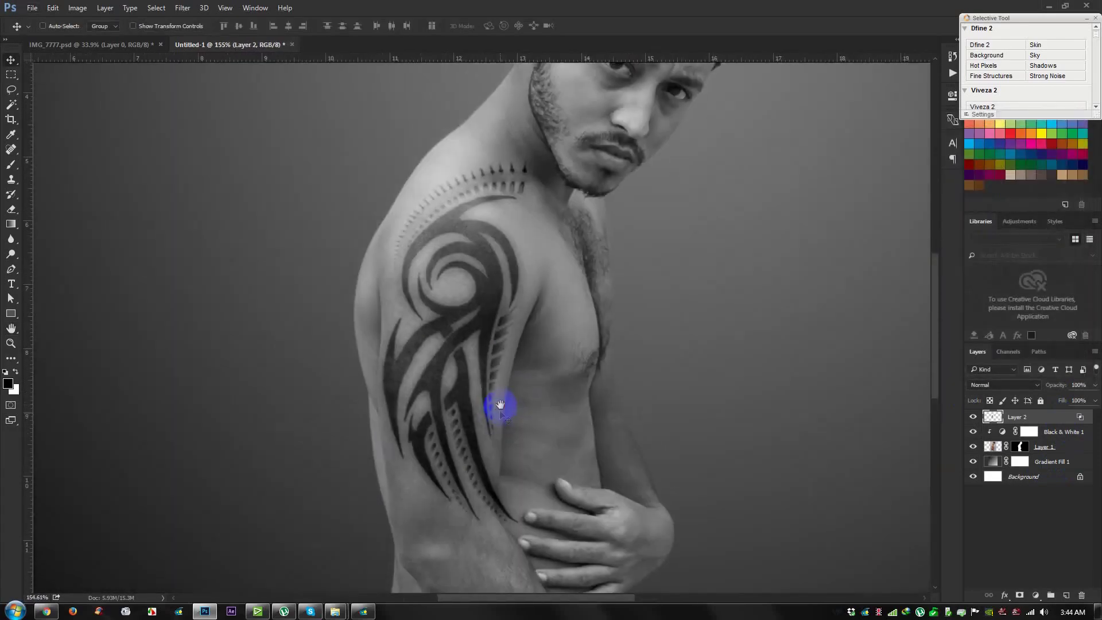
{"action": "scroll", "coordinate": [498, 433], "scroll_direction": "up", "scroll_amount": 4}
{"action": "left_click_drag", "start_coordinate": [497, 487], "coordinate": [487, 433]}
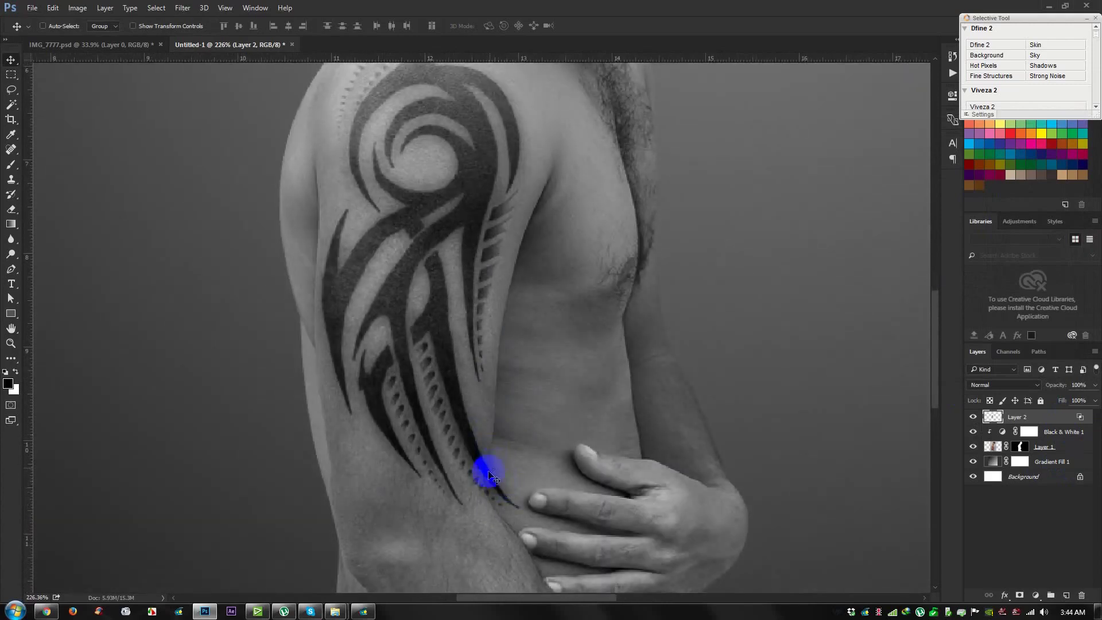
{"action": "left_click", "coordinate": [1021, 595]}
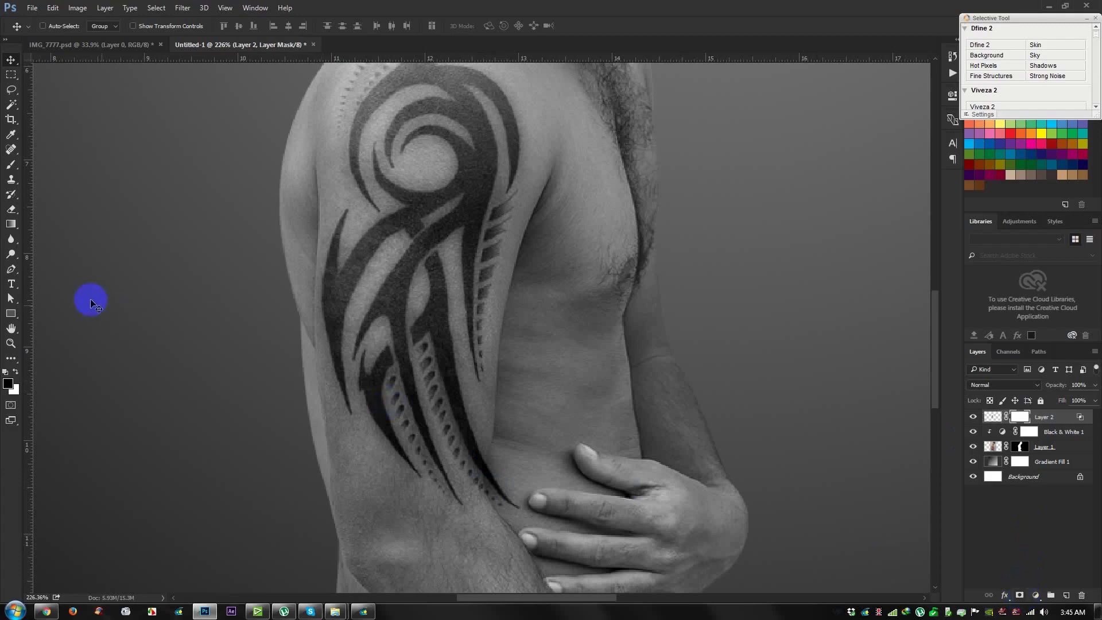
Choose a soft round 29 px brush with 0% hardness and mask out the tattoo tip that spills past the arm onto the torso
{"action": "left_click", "coordinate": [9, 167]}
{"action": "left_click", "coordinate": [52, 163]}
{"action": "right_click", "coordinate": [528, 270]}
{"action": "left_click", "coordinate": [647, 373]}
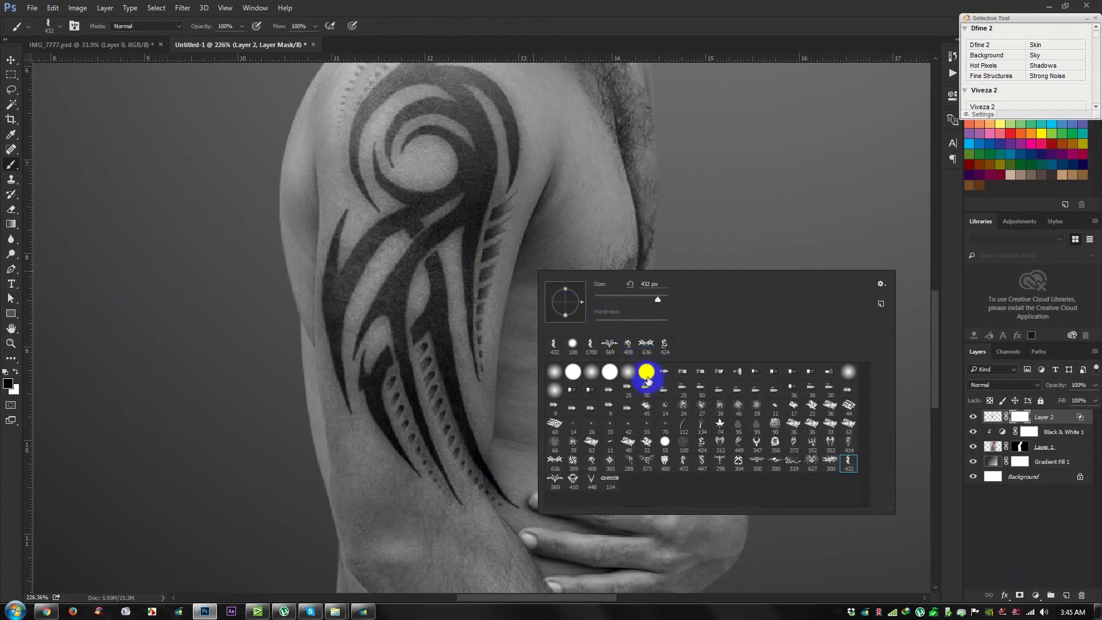
{"action": "left_click", "coordinate": [628, 374]}
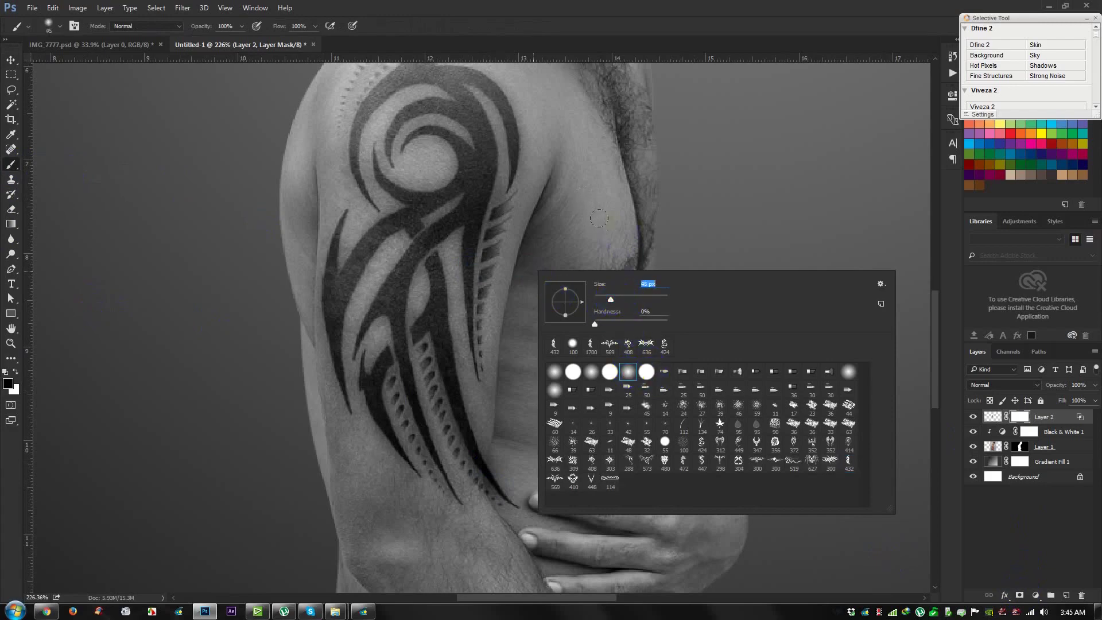
{"action": "key", "text": "Return"}
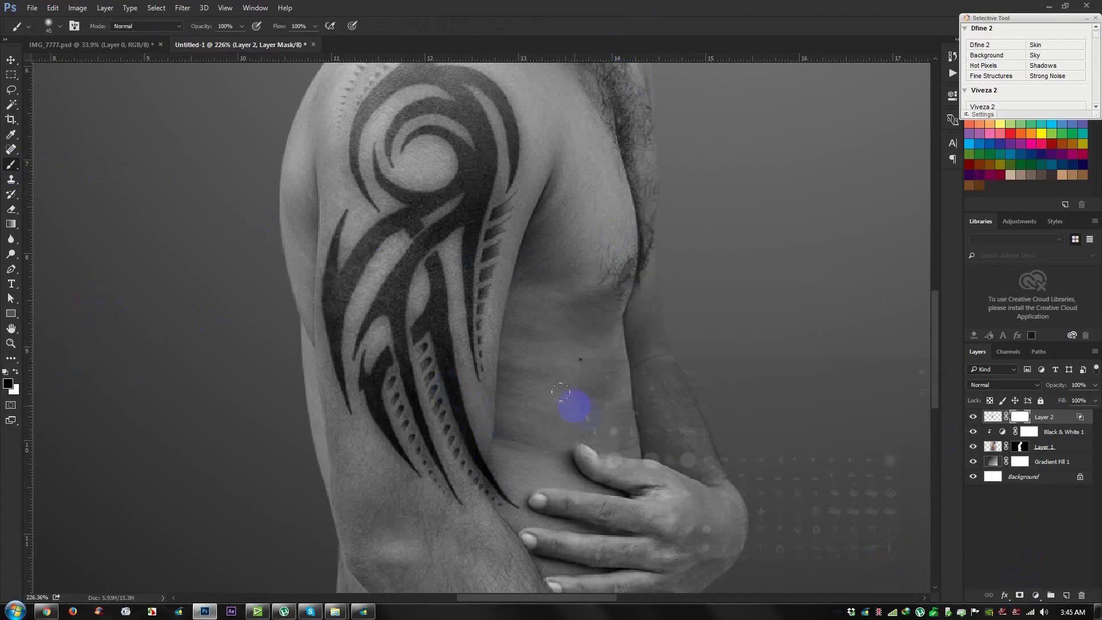
{"action": "right_click", "coordinate": [574, 407]}
{"action": "left_click_drag", "start_coordinate": [651, 390], "coordinate": [646, 389]}
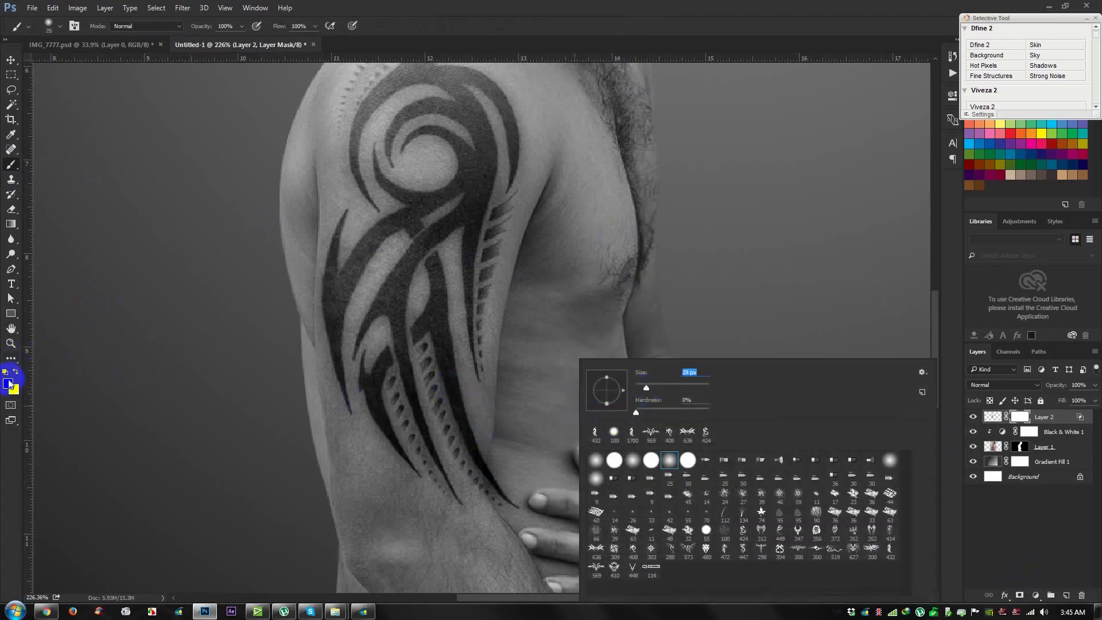
{"action": "key", "text": "Return"}
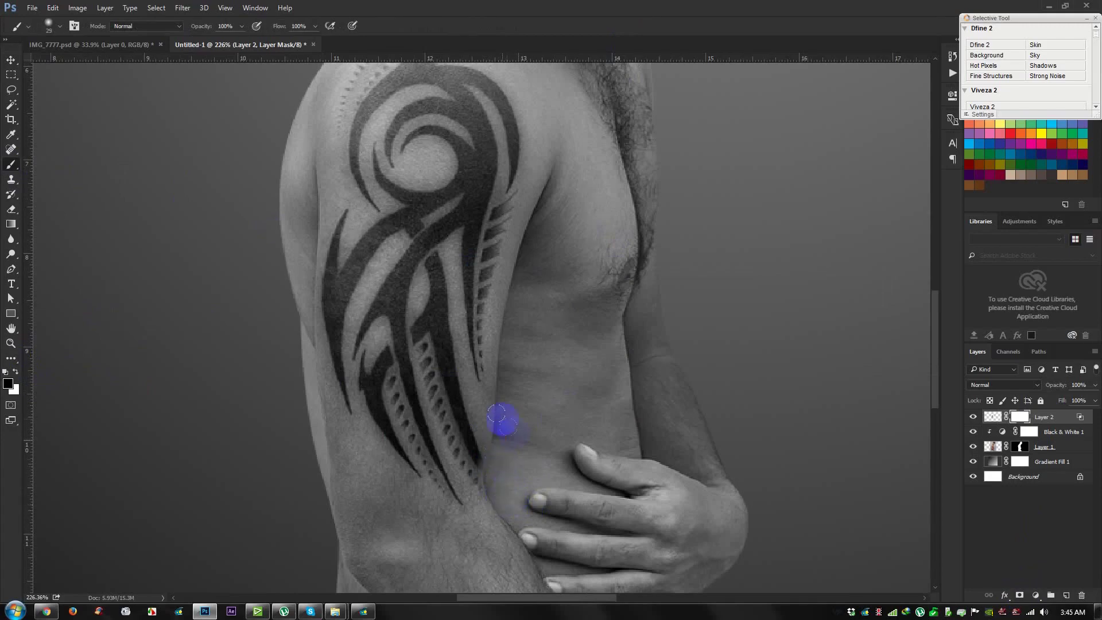
Paint white on the mask with the brush reduced to 10 px to restore the tattoo tip along the arm's inner edge
{"action": "scroll", "coordinate": [497, 413], "scroll_direction": "up", "scroll_amount": 3}
{"action": "left_click", "coordinate": [15, 371]}
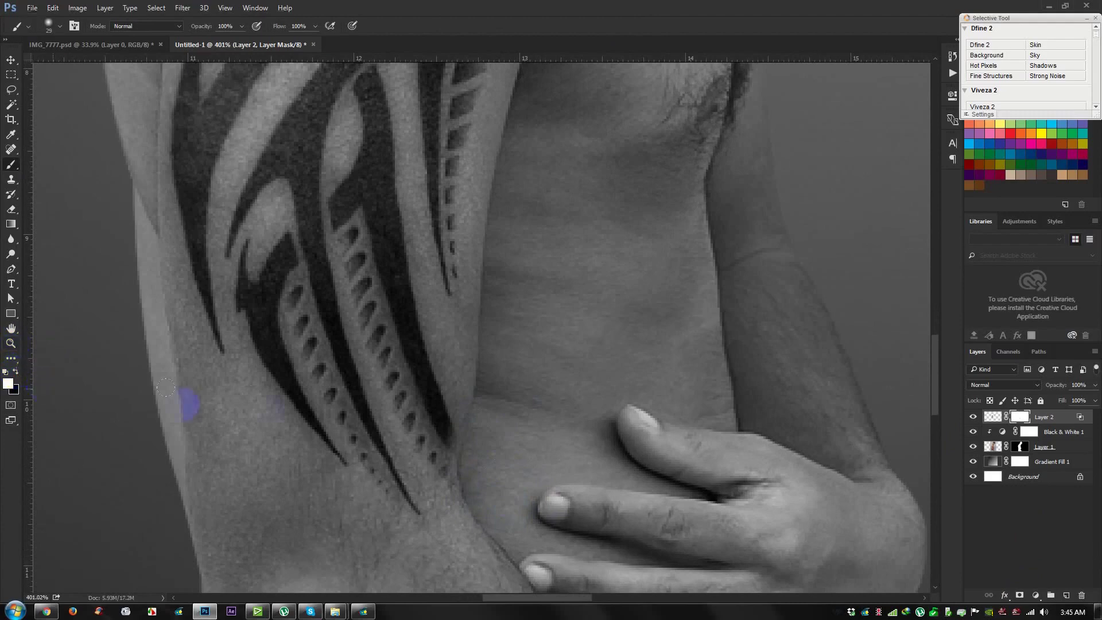
{"action": "key", "text": "bracketleft"}
{"action": "key", "text": "bracketleft"}
{"action": "key", "text": "bracketleft"}
{"action": "left_click_drag", "start_coordinate": [443, 424], "coordinate": [448, 471]}
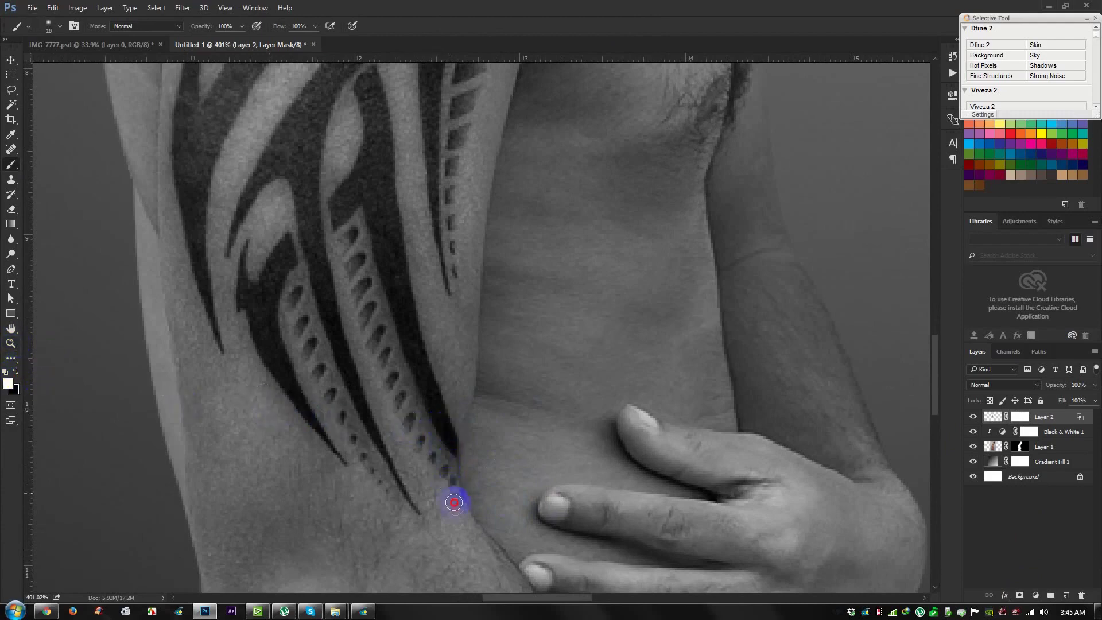
Examine how the masked tattoo blends with the arm, both close up and across the whole figure
{"action": "scroll", "coordinate": [528, 447], "scroll_direction": "down", "scroll_amount": 6}
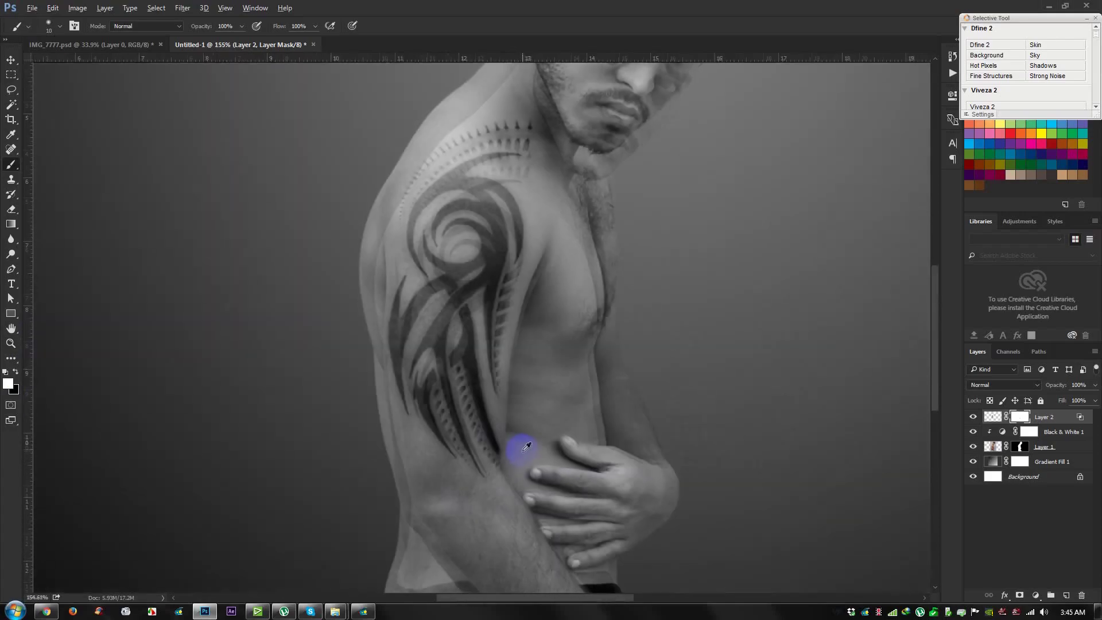
{"action": "scroll", "coordinate": [438, 447], "scroll_direction": "up", "scroll_amount": 3}
{"action": "scroll", "coordinate": [441, 438], "scroll_direction": "down", "scroll_amount": 4}
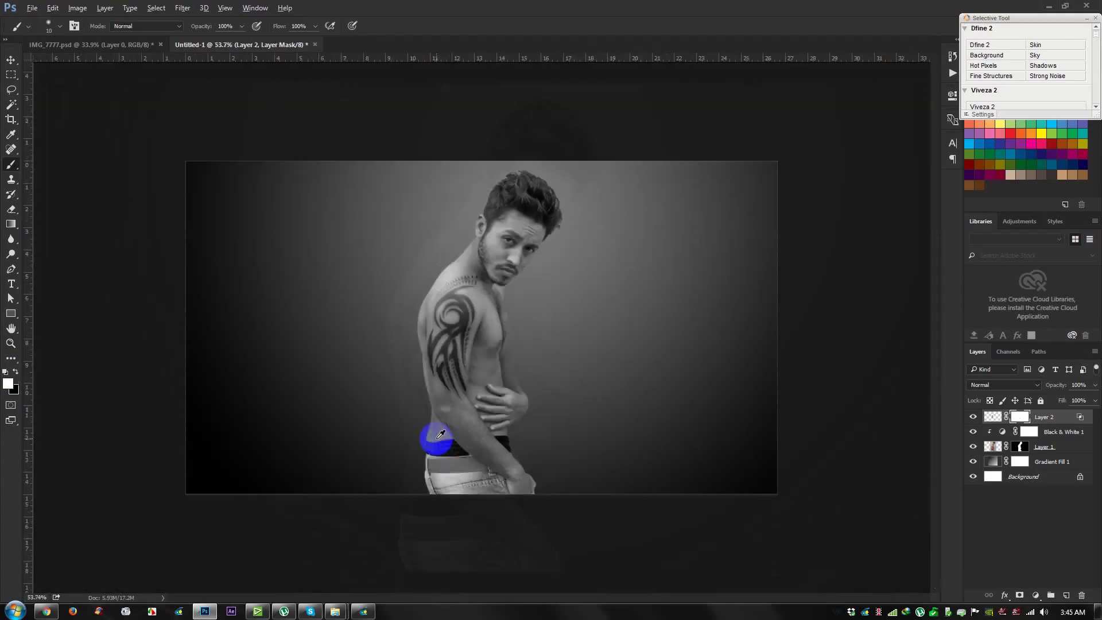
{"action": "scroll", "coordinate": [430, 438], "scroll_direction": "up", "scroll_amount": 4}
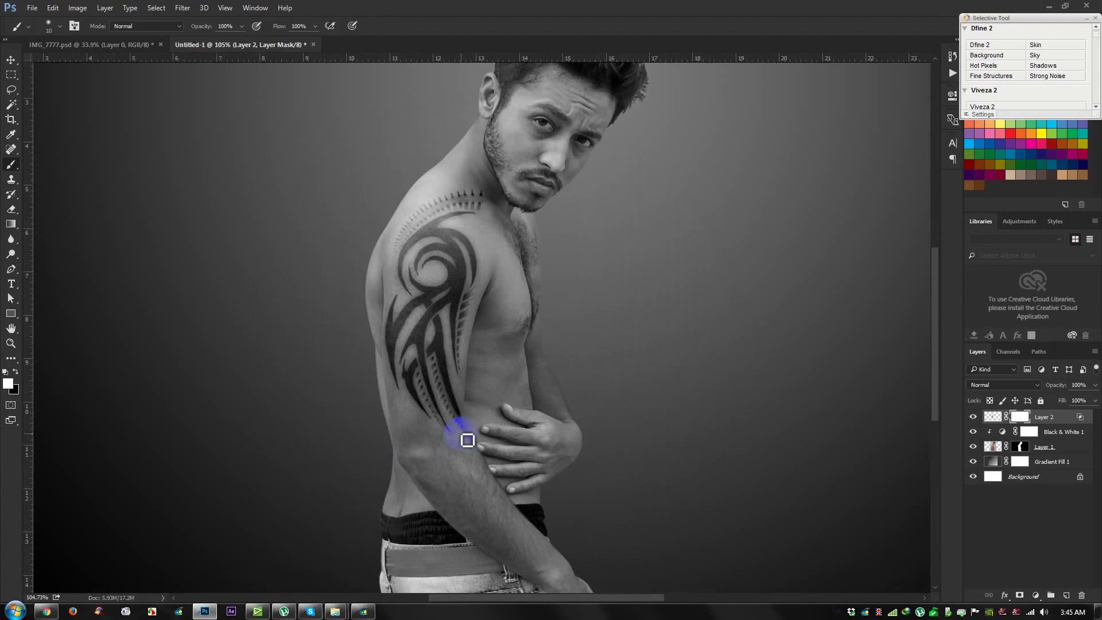
{"action": "left_click", "coordinate": [16, 59]}
{"action": "scroll", "coordinate": [496, 271], "scroll_direction": "down", "scroll_amount": 2}
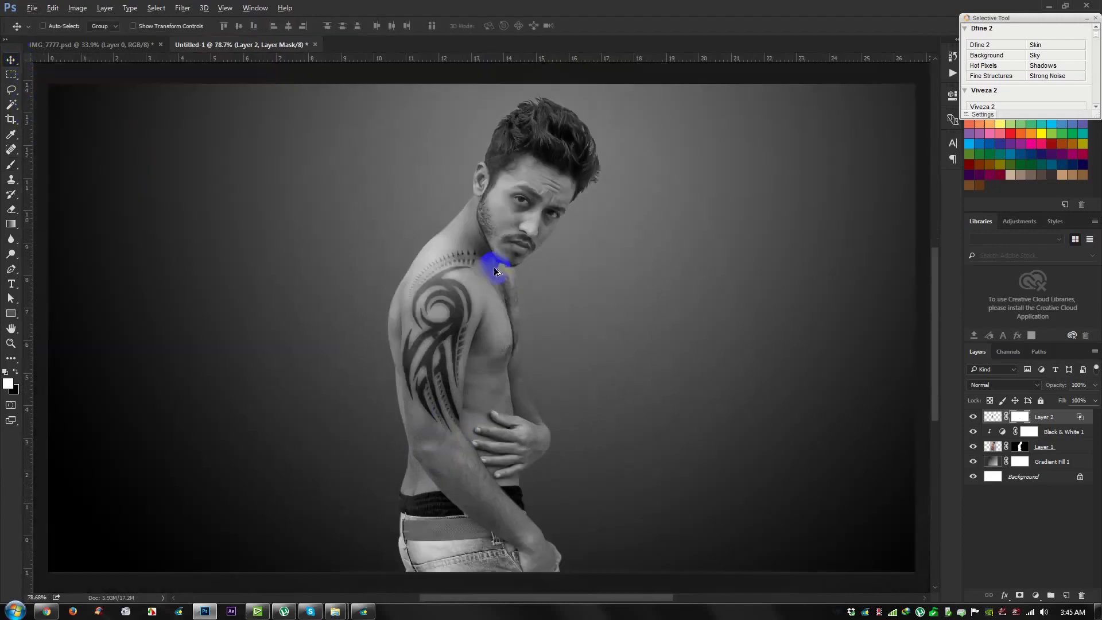
{"action": "scroll", "coordinate": [491, 268], "scroll_direction": "down", "scroll_amount": 2}
{"action": "scroll", "coordinate": [491, 268], "scroll_direction": "up", "scroll_amount": 3}
Set the man's Black & White adjustment to Reds 10 and Yellows 104
{"action": "left_click", "coordinate": [1004, 434]}
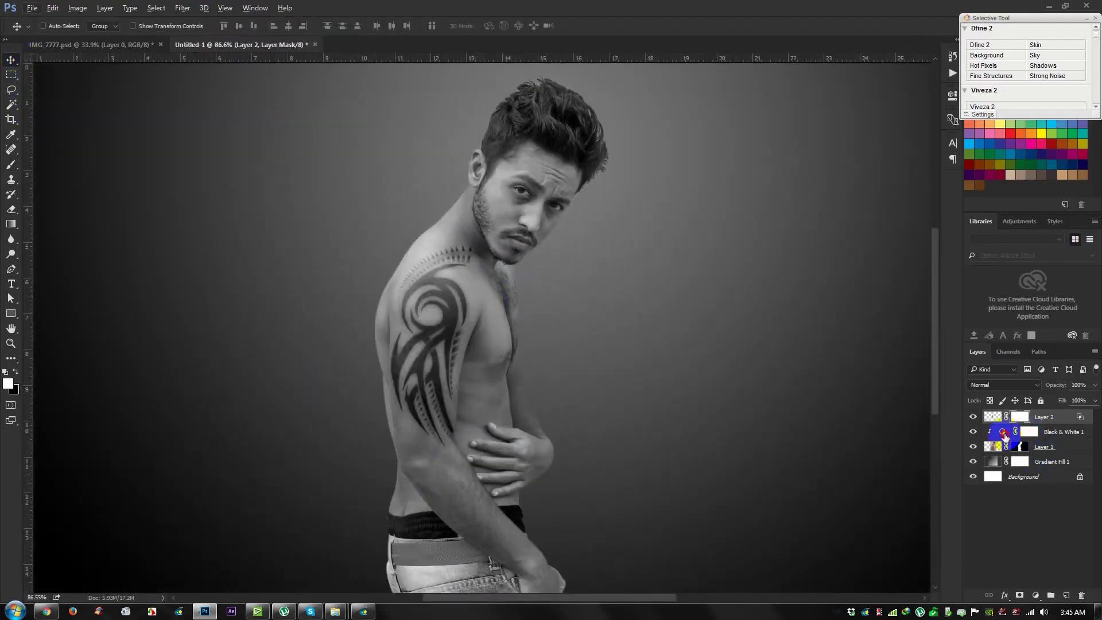
{"action": "double_click", "coordinate": [1004, 435]}
{"action": "left_click_drag", "start_coordinate": [850, 171], "coordinate": [877, 192]}
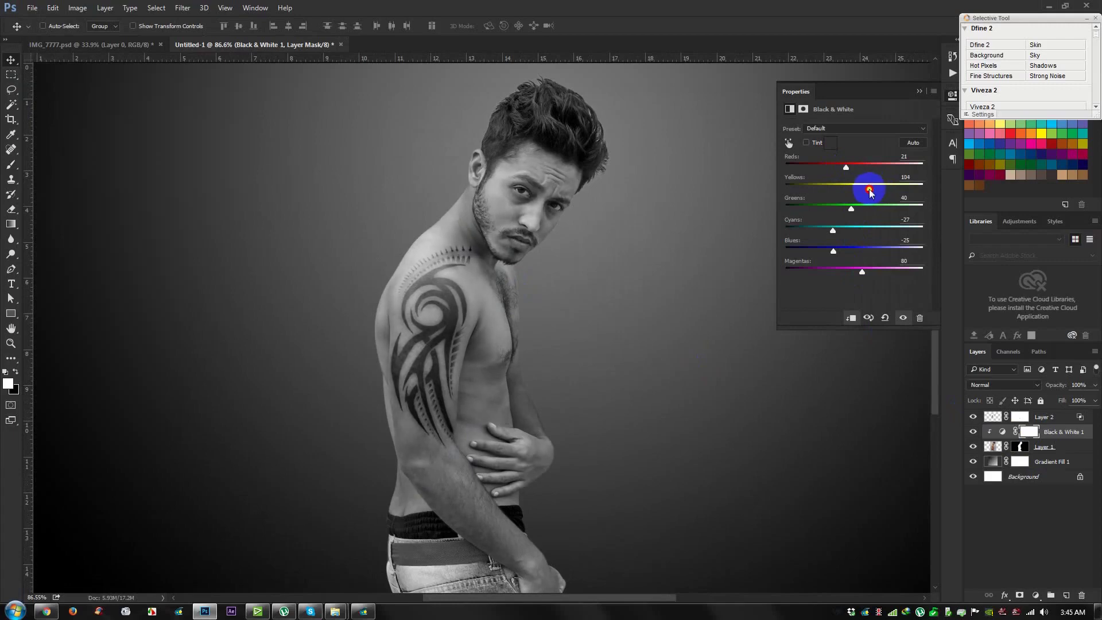
{"action": "left_click_drag", "start_coordinate": [846, 168], "coordinate": [845, 172]}
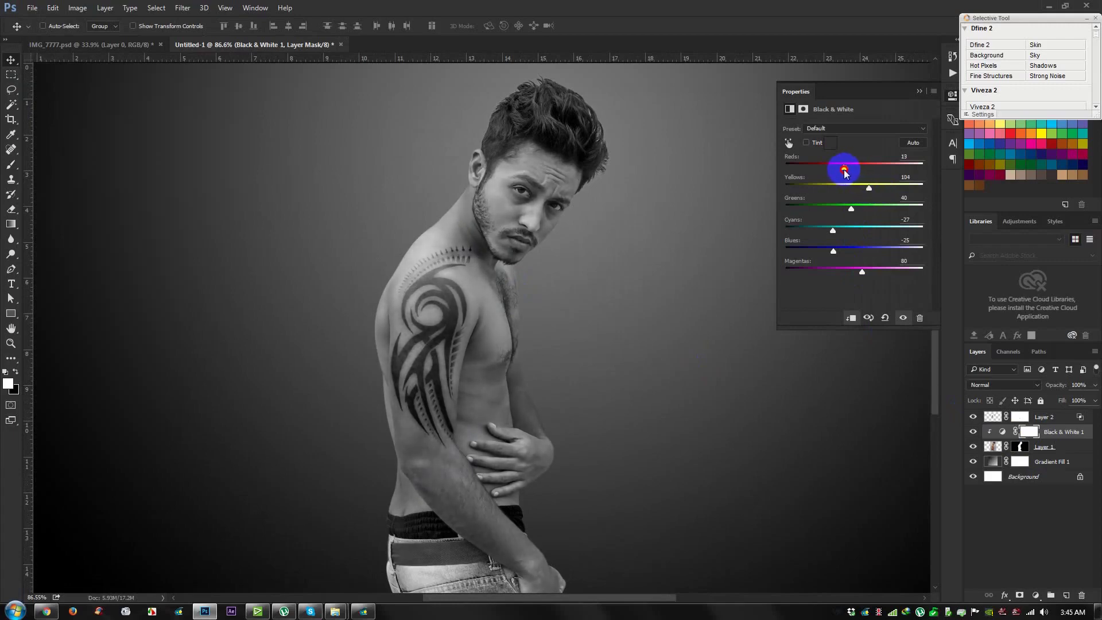
{"action": "left_click", "coordinate": [921, 92]}
Lower the tattoo layer's opacity to 83%
{"action": "left_click", "coordinate": [1050, 417]}
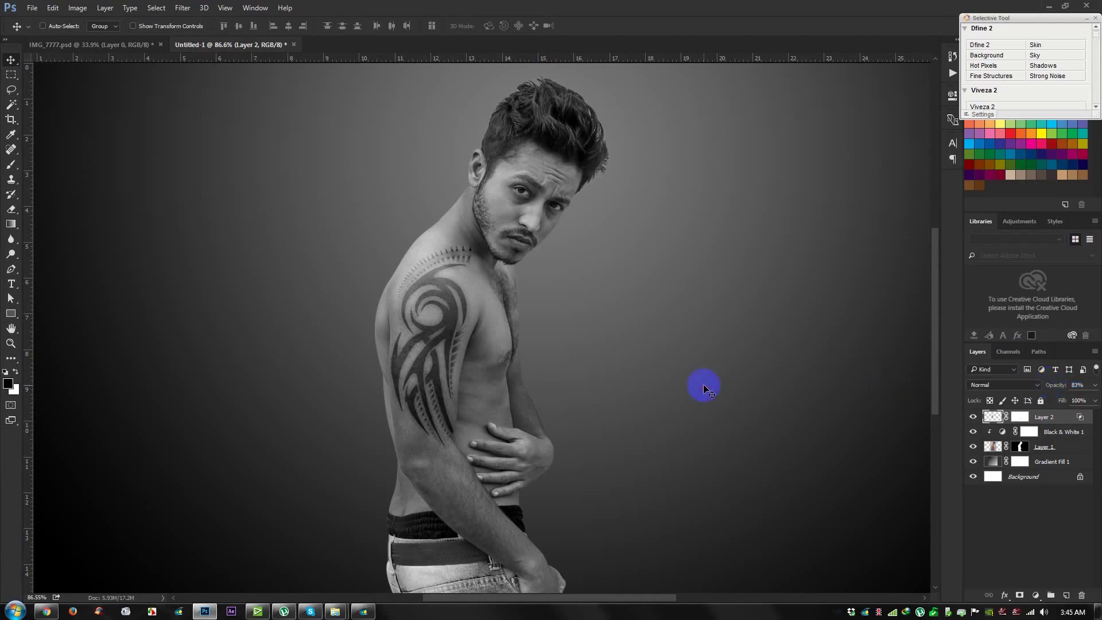
{"action": "scroll", "coordinate": [703, 386], "scroll_direction": "down", "scroll_amount": 7}
{"action": "scroll", "coordinate": [503, 419], "scroll_direction": "up", "scroll_amount": 2}
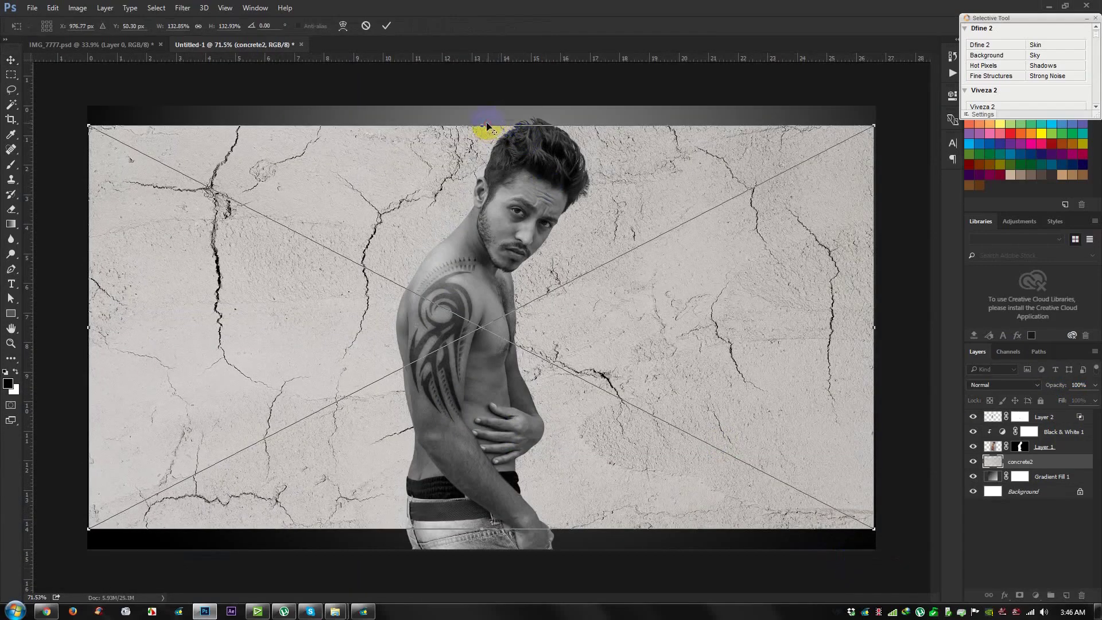
Place the concrete2 image between the man and the gradient fill, stretched to cover the whole canvas
{"action": "left_click_drag", "start_coordinate": [476, 123], "coordinate": [478, 106]}
{"action": "left_click_drag", "start_coordinate": [503, 528], "coordinate": [499, 551]}
{"action": "left_click_drag", "start_coordinate": [885, 327], "coordinate": [880, 328]}
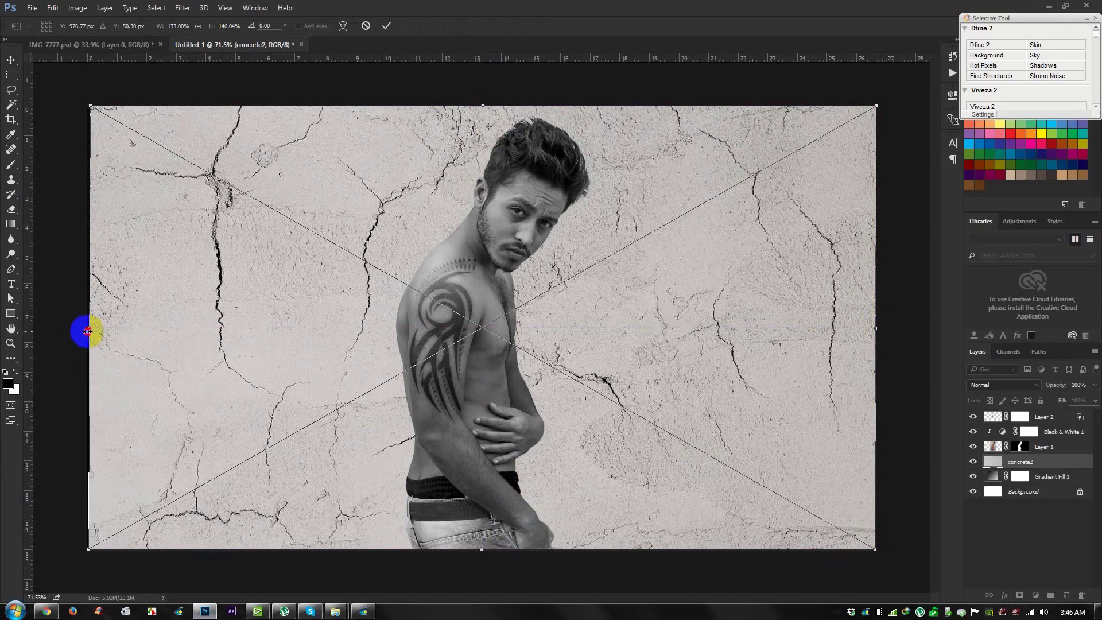
{"action": "left_click_drag", "start_coordinate": [87, 332], "coordinate": [85, 328]}
{"action": "key", "text": "Return"}
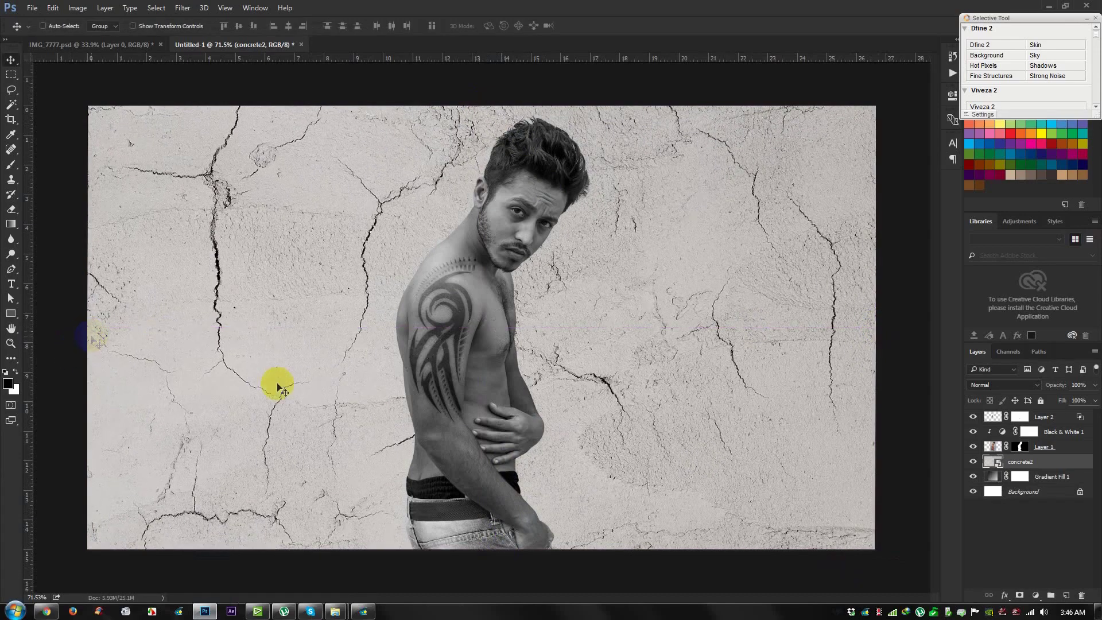
Rasterize the concrete2 layer, set its blend mode to Soft Light and lower its opacity to 59%
{"action": "right_click", "coordinate": [1042, 462]}
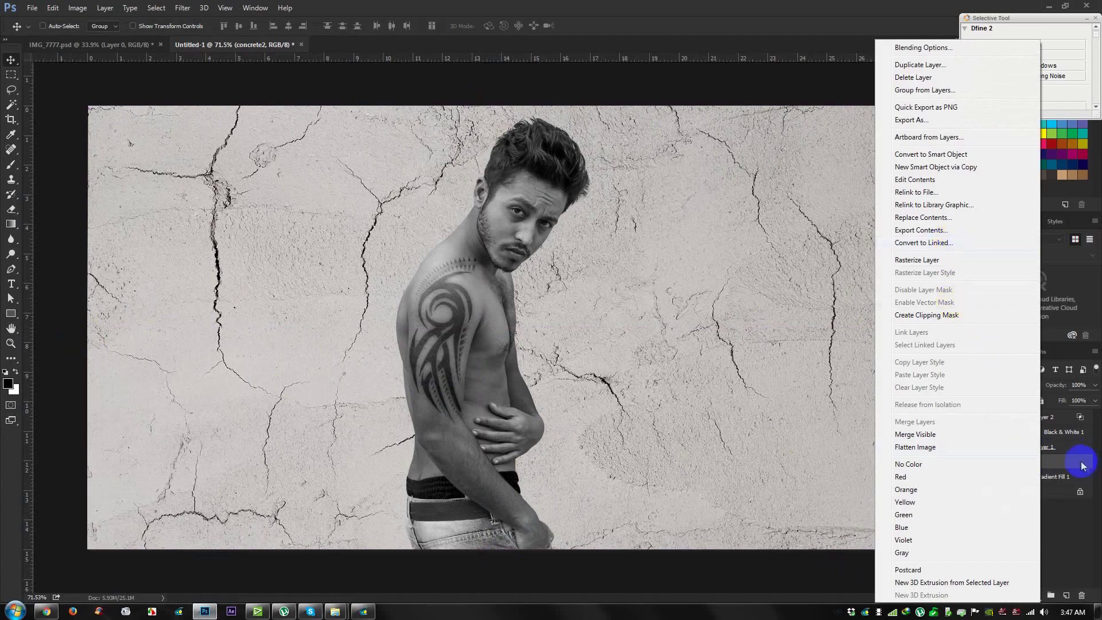
{"action": "left_click", "coordinate": [928, 261]}
{"action": "left_click", "coordinate": [993, 386]}
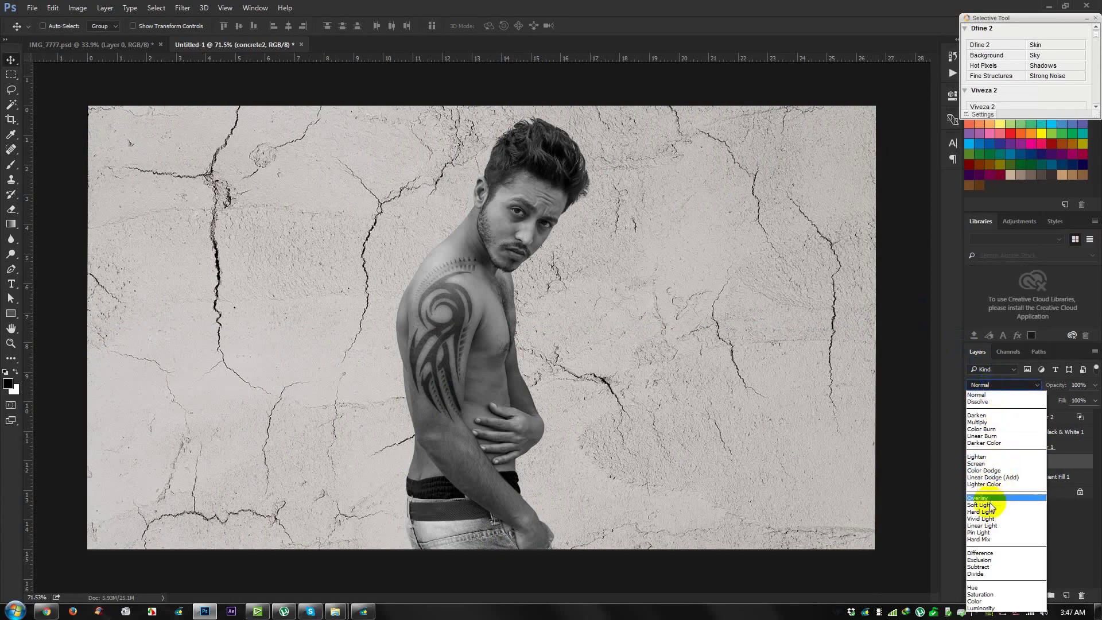
{"action": "left_click", "coordinate": [989, 506]}
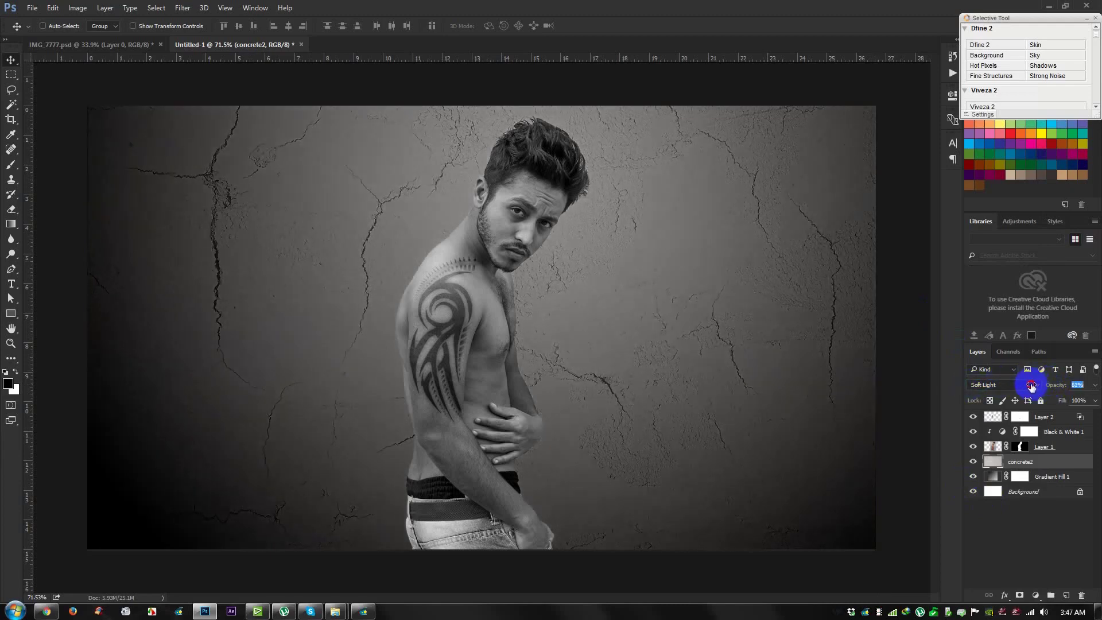
{"action": "left_click_drag", "start_coordinate": [1032, 386], "coordinate": [1030, 386]}
Enlarge the concrete2 texture slightly past the canvas edges and nudge it into position
{"action": "key", "text": "ctrl+t"}
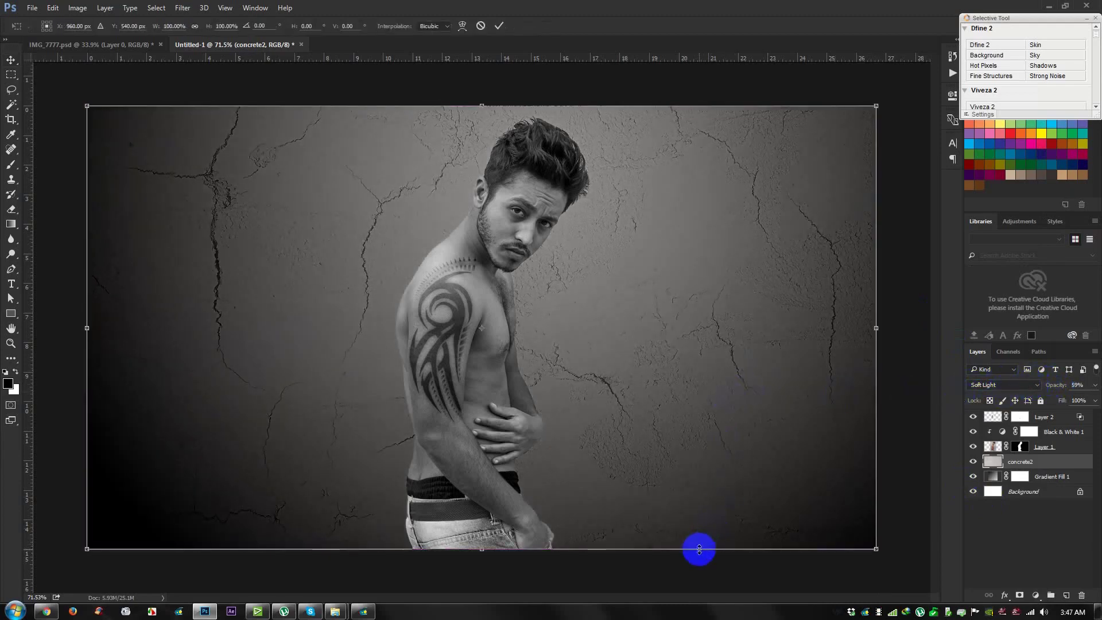
{"action": "left_click_drag", "start_coordinate": [879, 550], "coordinate": [889, 554]}
{"action": "left_click_drag", "start_coordinate": [818, 478], "coordinate": [817, 475]}
{"action": "key", "text": "Return"}
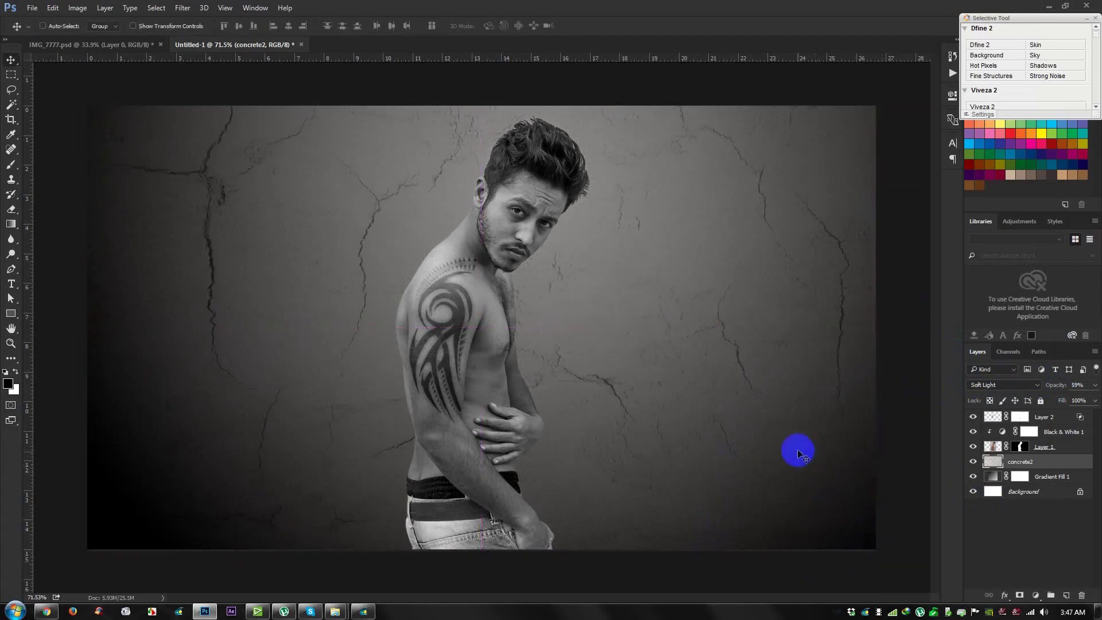
{"action": "left_click", "coordinate": [997, 478]}
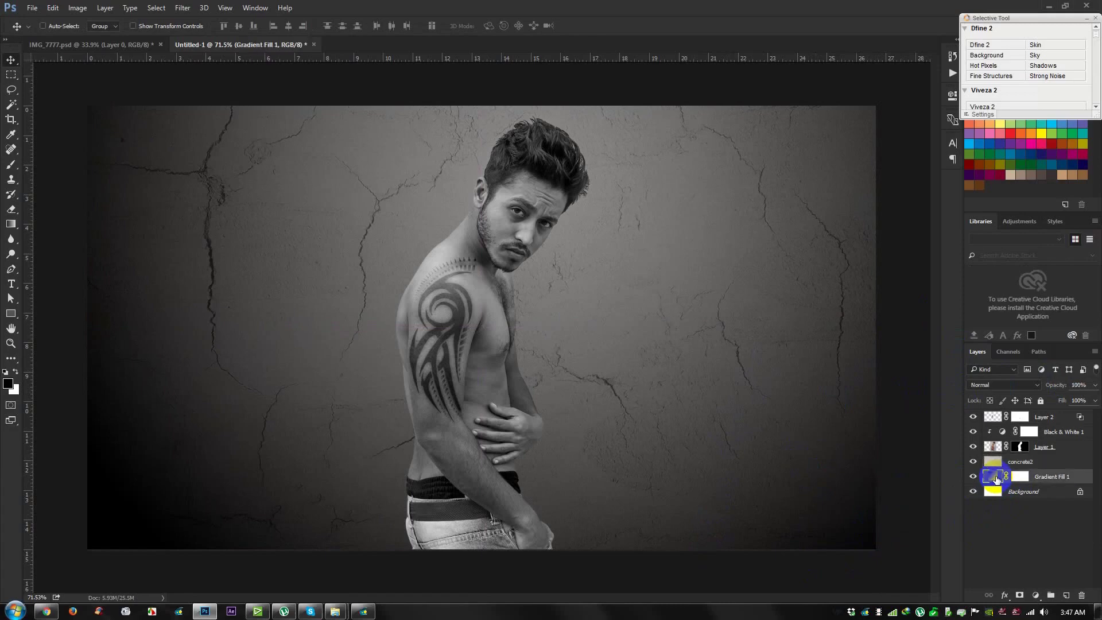
{"action": "double_click", "coordinate": [997, 478]}
{"action": "left_click", "coordinate": [947, 247]}
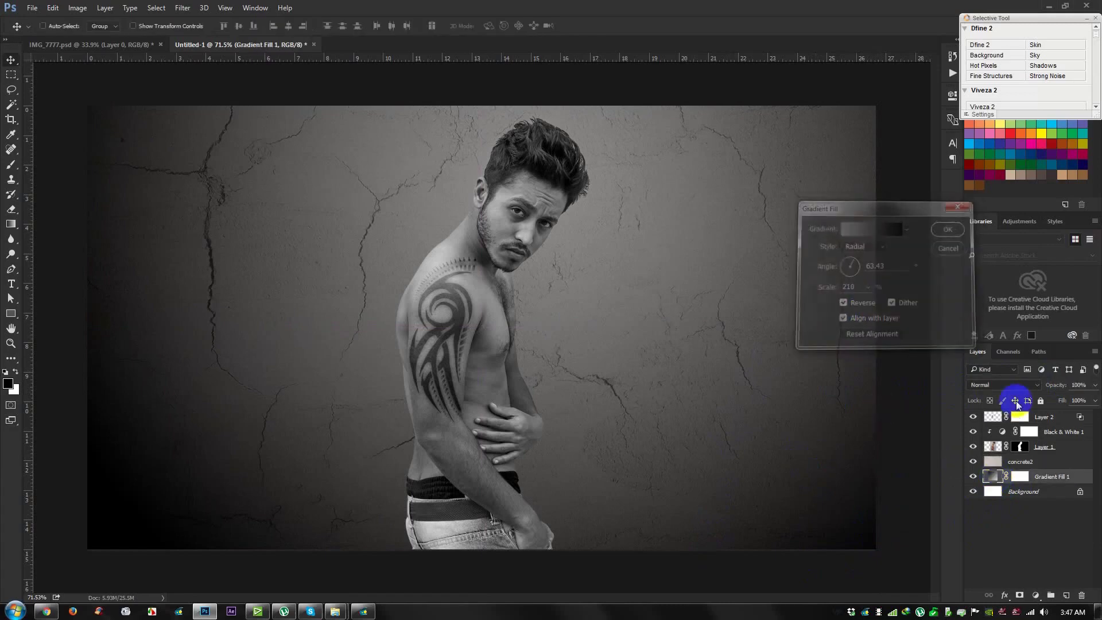
Merge the concrete2, Gradient Fill 1 and Background layers into a single background layer
{"action": "left_click", "coordinate": [1037, 464]}
{"action": "left_click", "coordinate": [1042, 489]}
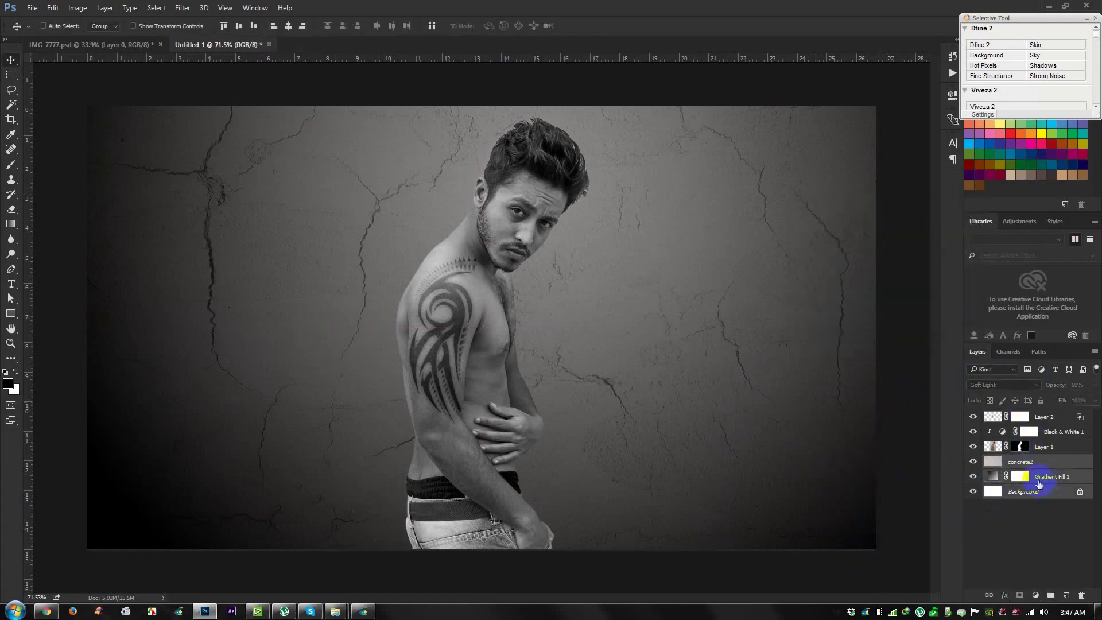
{"action": "right_click", "coordinate": [1050, 461]}
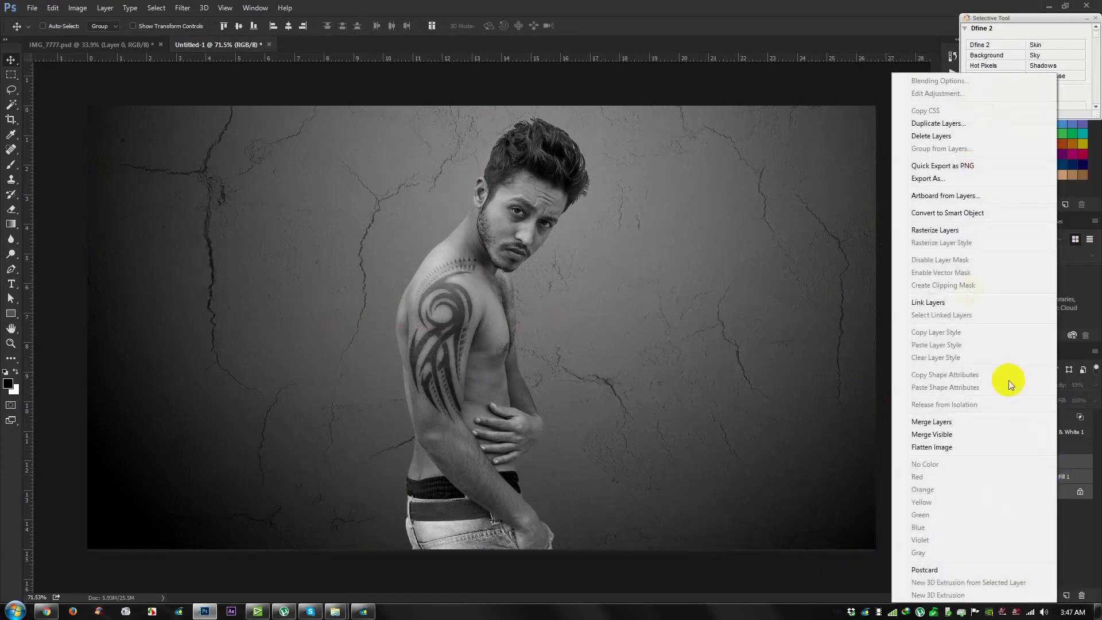
{"action": "left_click", "coordinate": [922, 422]}
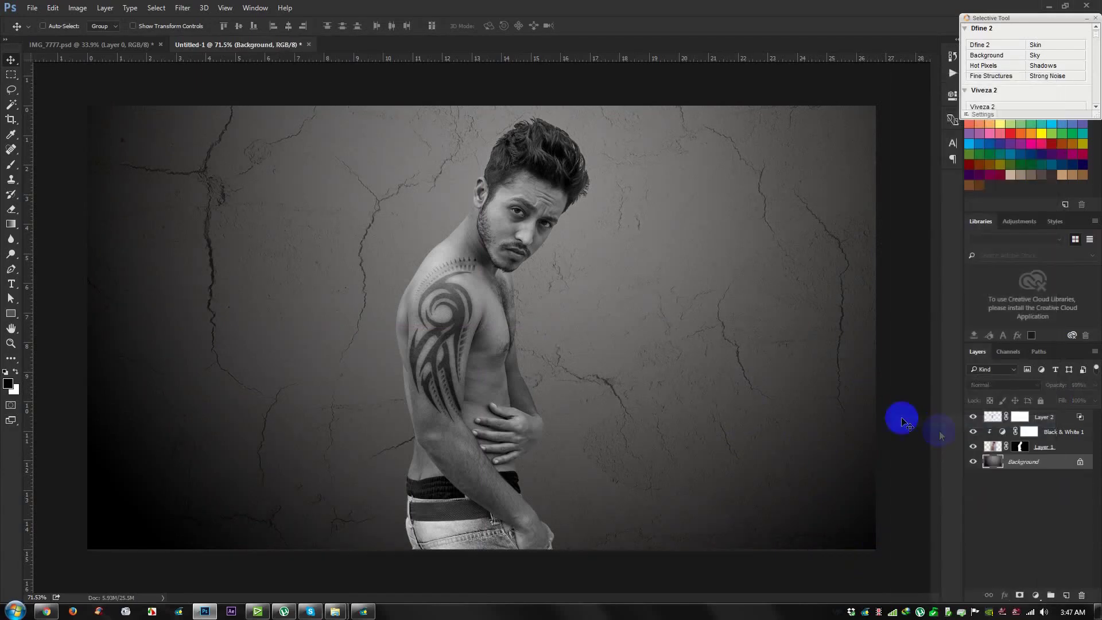
Add 4.39% uniform monochromatic noise to the merged background
{"action": "left_click", "coordinate": [192, 9]}
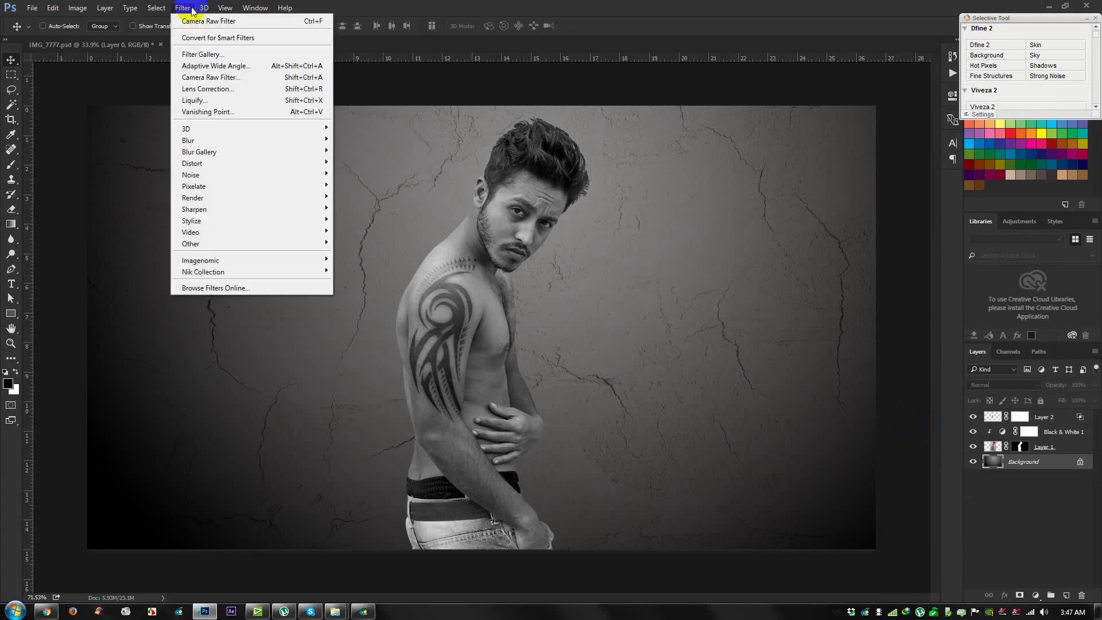
{"action": "mouse_move", "coordinate": [201, 174]}
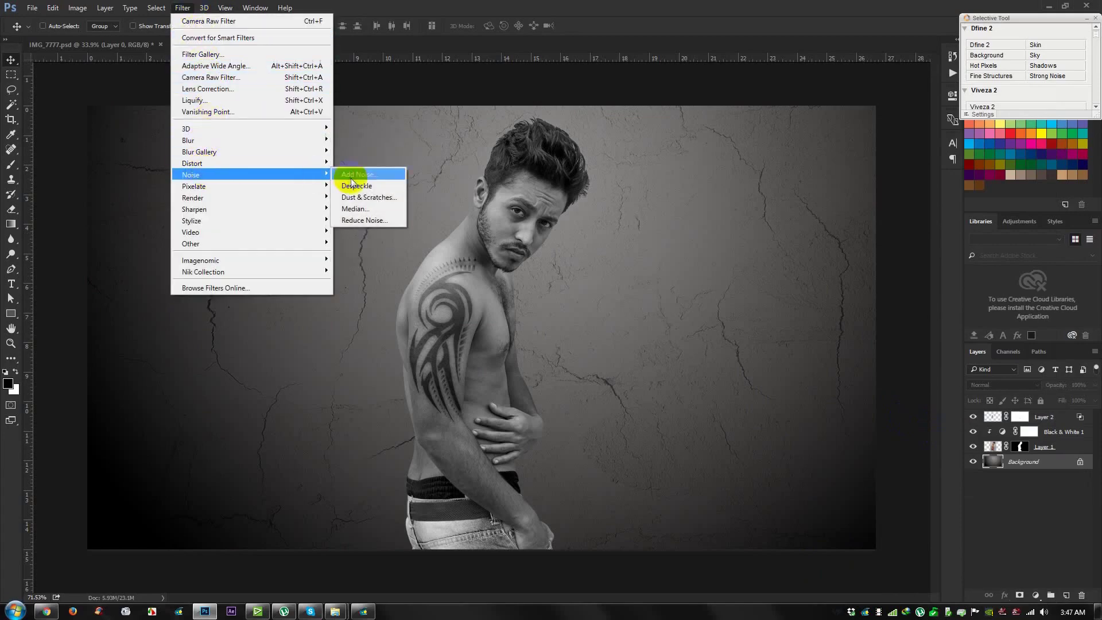
{"action": "left_click", "coordinate": [353, 176]}
{"action": "left_click_drag", "start_coordinate": [506, 117], "coordinate": [672, 120]}
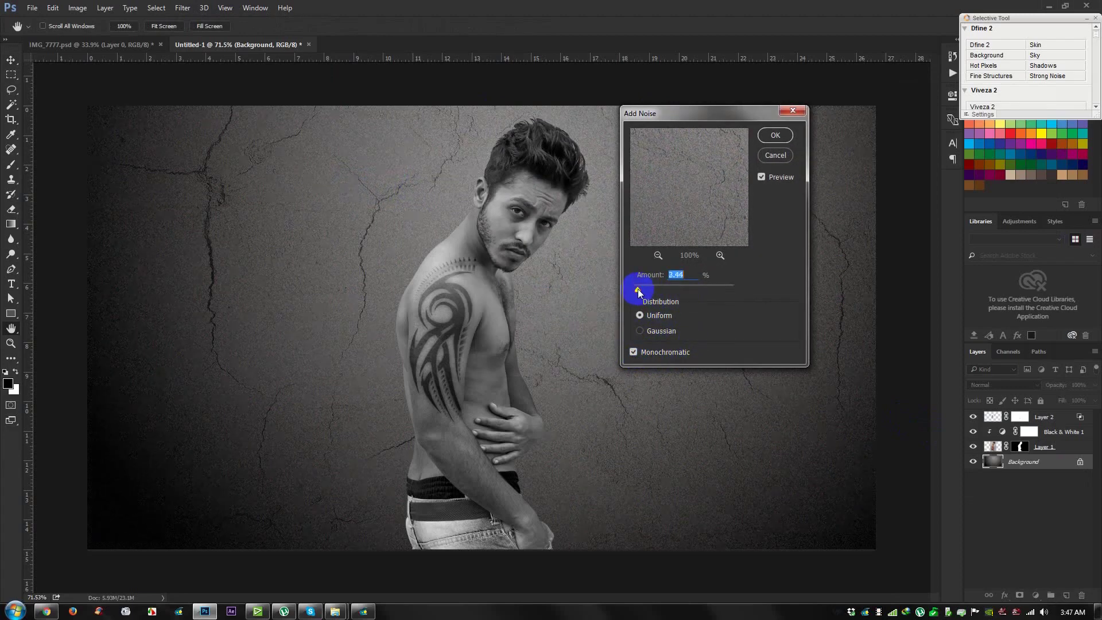
{"action": "left_click", "coordinate": [775, 135]}
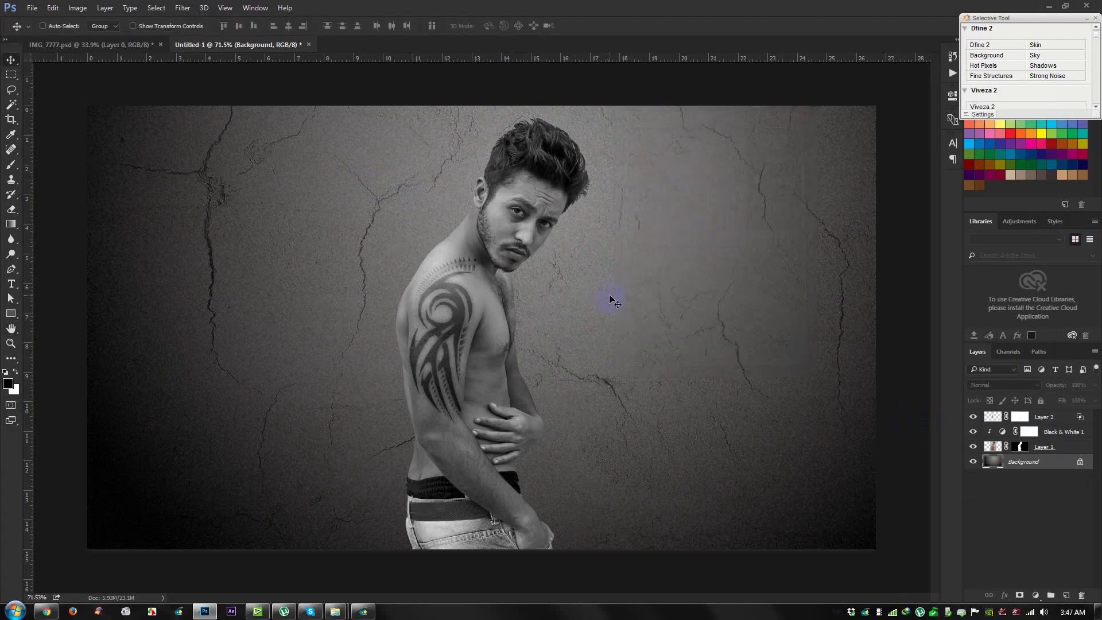
Create a new layer above the tattoo and draw a black-to-transparent linear gradient rising from the lower-left part of the canvas
{"action": "left_click", "coordinate": [1051, 418]}
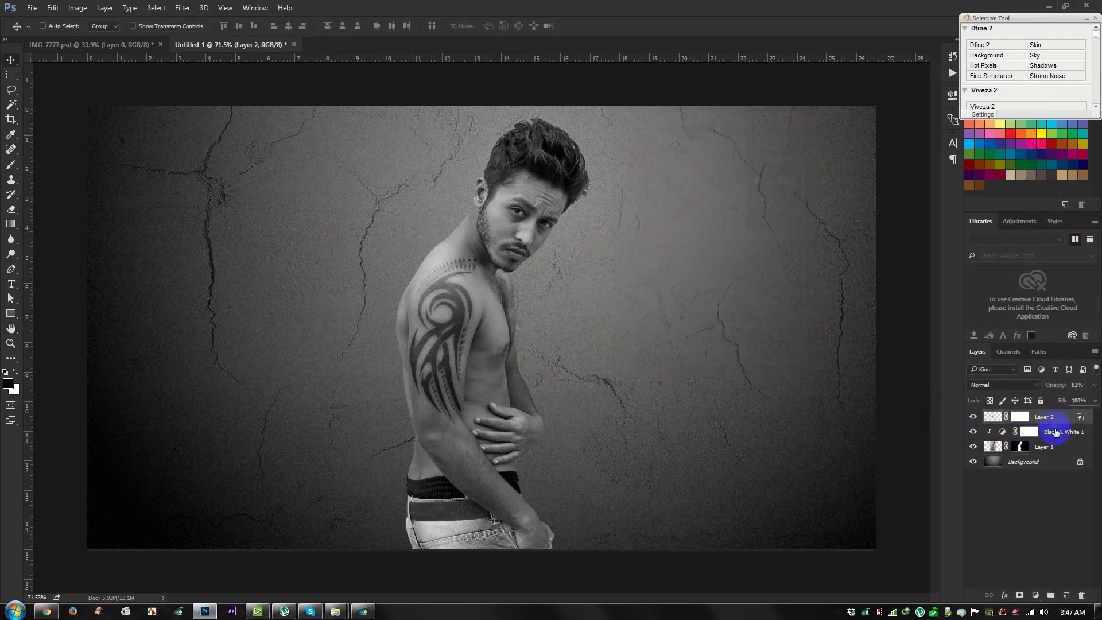
{"action": "left_click", "coordinate": [1067, 596]}
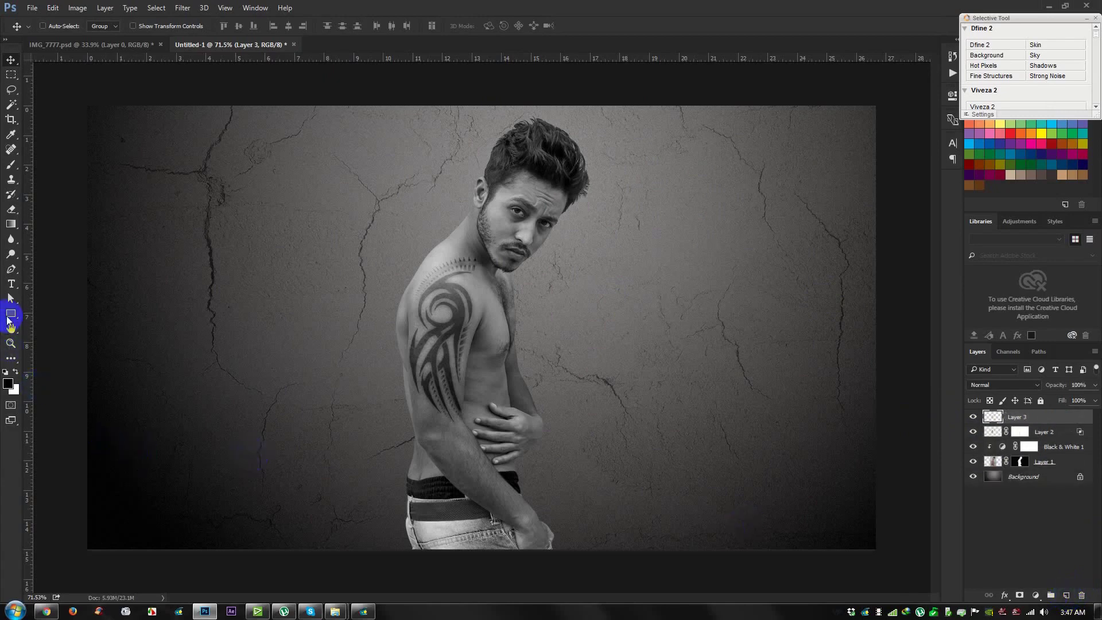
{"action": "left_click", "coordinate": [12, 228]}
{"action": "left_click", "coordinate": [46, 224]}
{"action": "left_click", "coordinate": [85, 26]}
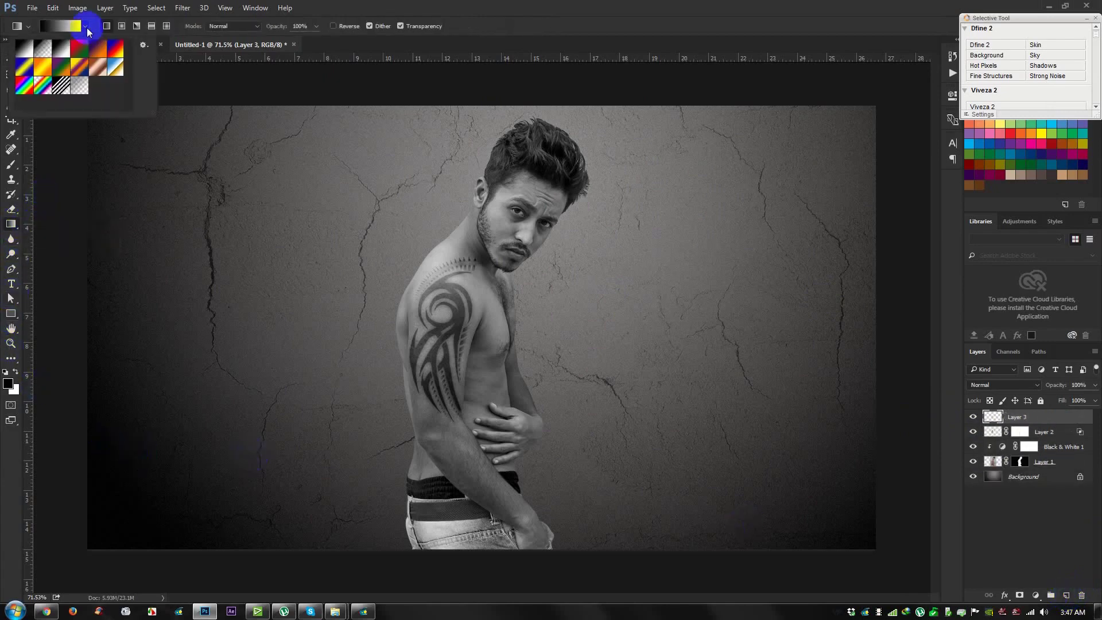
{"action": "left_click", "coordinate": [38, 53]}
{"action": "left_click", "coordinate": [529, 24]}
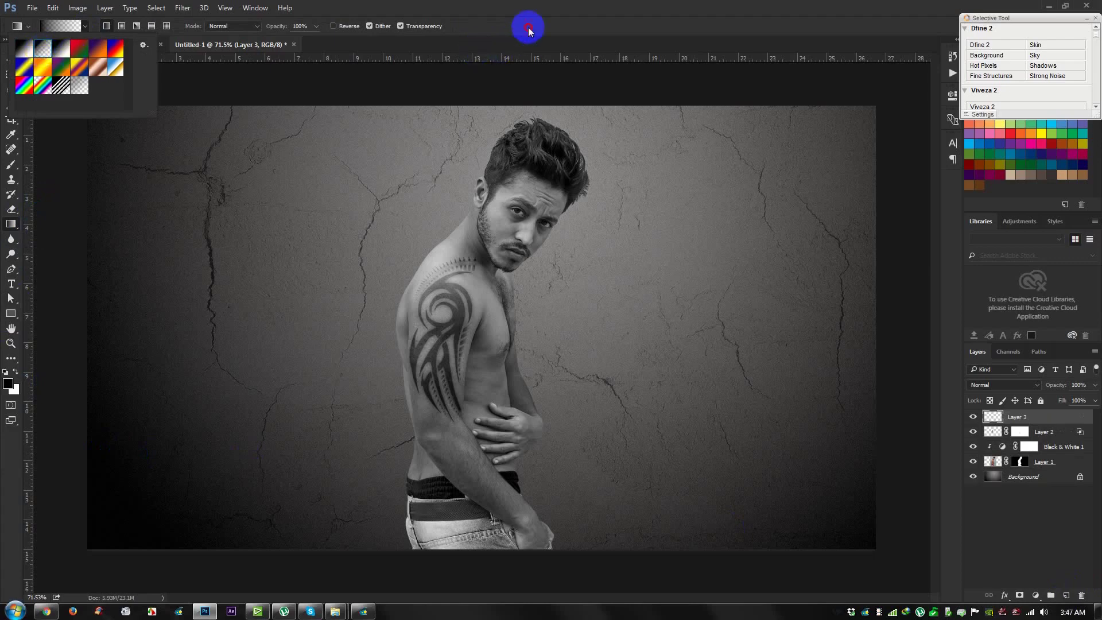
{"action": "left_click_drag", "start_coordinate": [475, 479], "coordinate": [425, 571]}
{"action": "left_click_drag", "start_coordinate": [501, 388], "coordinate": [493, 384]}
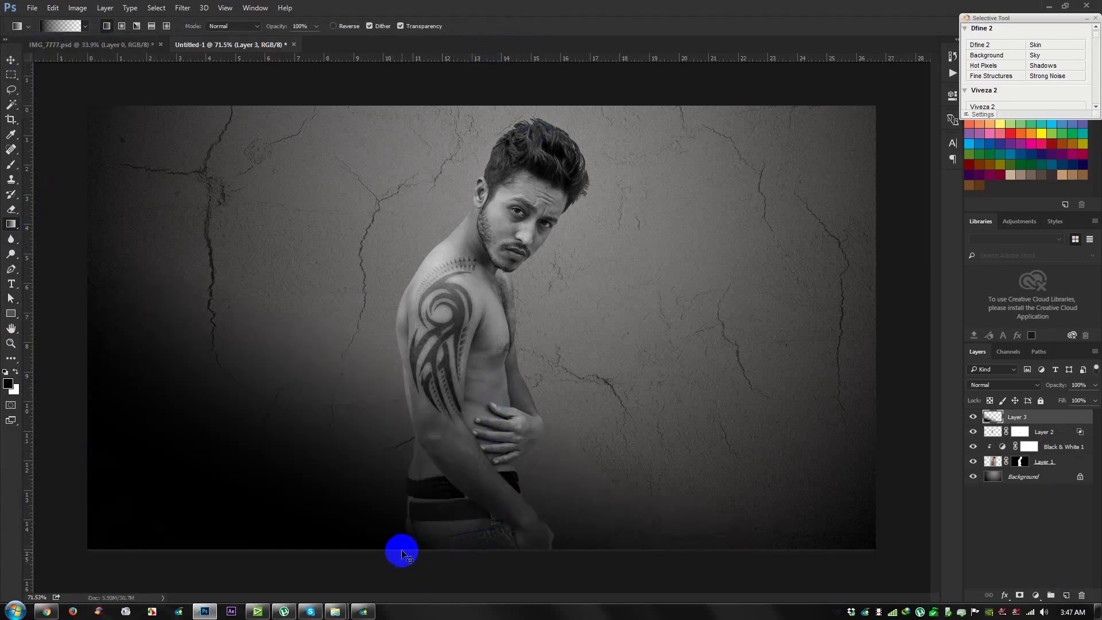
Transform the black gradient layer to about 134% width and 176% height, rotated to about -25°, so it darkens the image's lower part
{"action": "key", "text": "ctrl+t"}
{"action": "key", "text": "ctrl+minus"}
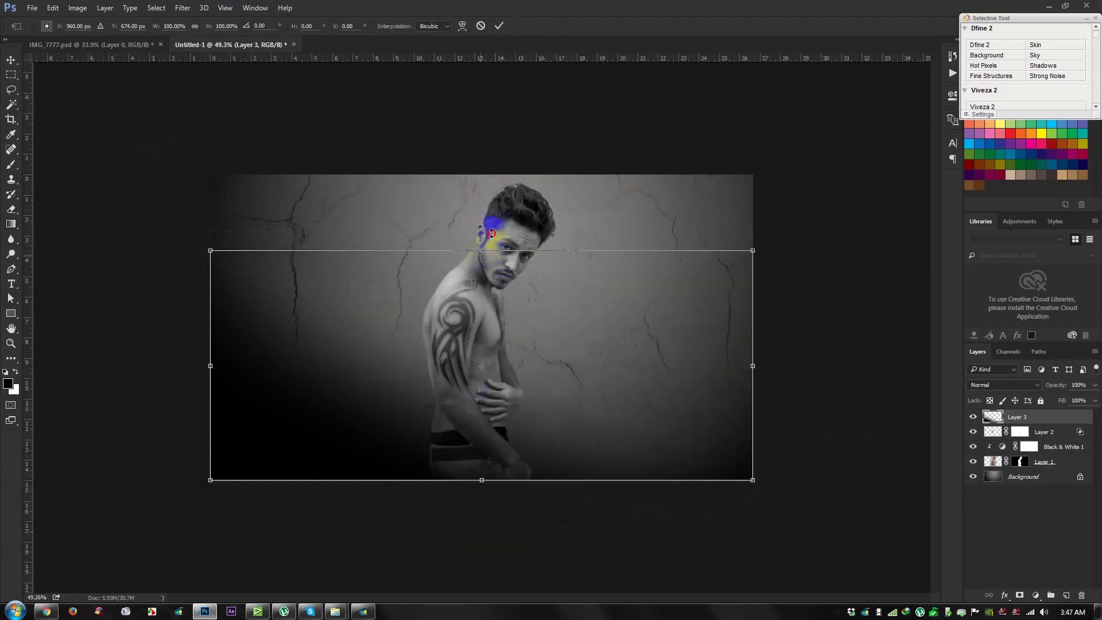
{"action": "left_click_drag", "start_coordinate": [492, 232], "coordinate": [519, 165]}
{"action": "left_click_drag", "start_coordinate": [798, 507], "coordinate": [839, 511]}
{"action": "left_click_drag", "start_coordinate": [707, 458], "coordinate": [732, 483]}
{"action": "left_click_drag", "start_coordinate": [761, 572], "coordinate": [783, 522]}
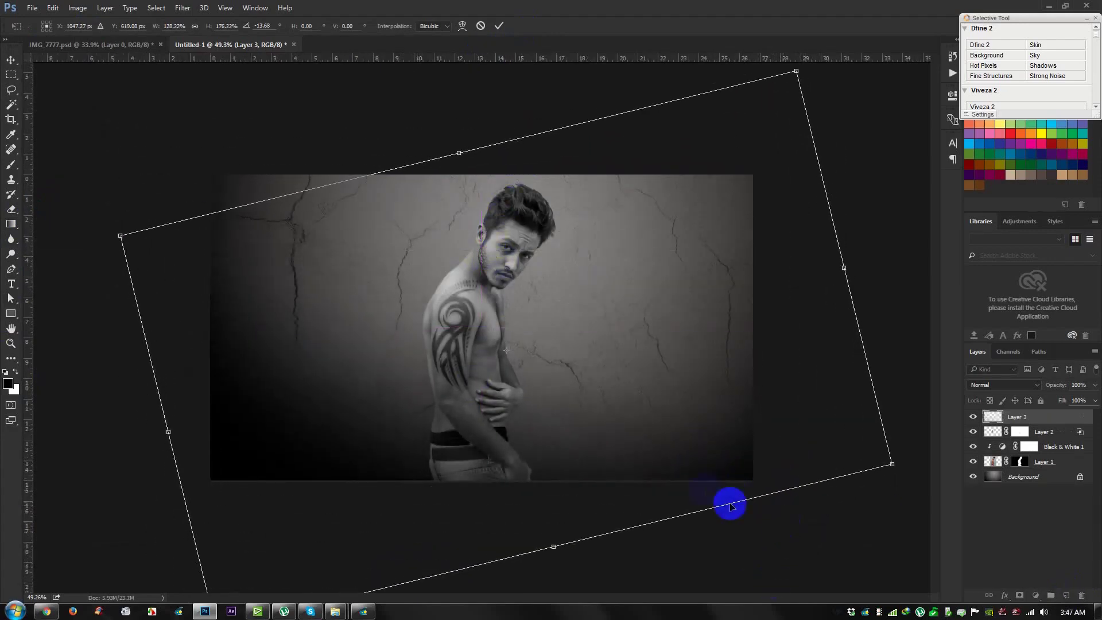
{"action": "left_click_drag", "start_coordinate": [706, 485], "coordinate": [718, 464]}
{"action": "left_click_drag", "start_coordinate": [742, 560], "coordinate": [752, 549]}
{"action": "left_click_drag", "start_coordinate": [660, 492], "coordinate": [675, 479]}
{"action": "left_click_drag", "start_coordinate": [744, 551], "coordinate": [760, 535]}
{"action": "left_click_drag", "start_coordinate": [222, 465], "coordinate": [194, 479]}
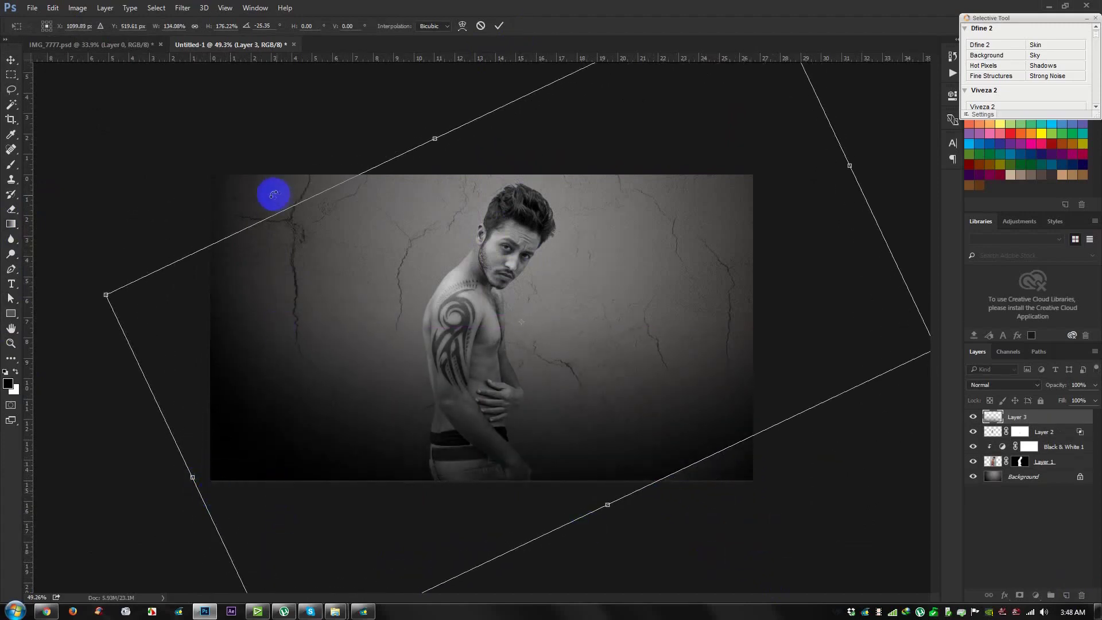
Stretch the black gradient to about 252% height, rotate it to about -37° and reposition it over the lower part of the canvas
{"action": "left_click_drag", "start_coordinate": [283, 210], "coordinate": [253, 173]}
{"action": "left_click_drag", "start_coordinate": [635, 495], "coordinate": [666, 537]}
{"action": "left_click_drag", "start_coordinate": [660, 478], "coordinate": [807, 542]}
{"action": "left_click_drag", "start_coordinate": [596, 454], "coordinate": [585, 453]}
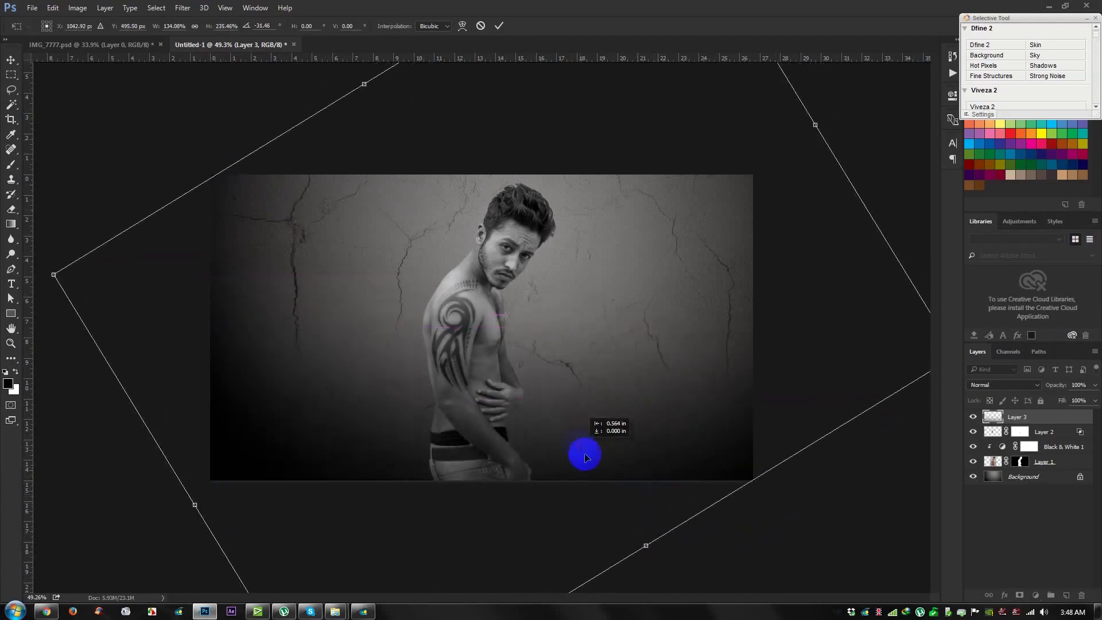
{"action": "left_click_drag", "start_coordinate": [725, 507], "coordinate": [742, 521]}
{"action": "left_click_drag", "start_coordinate": [807, 531], "coordinate": [831, 519]}
{"action": "left_click_drag", "start_coordinate": [718, 465], "coordinate": [715, 457]}
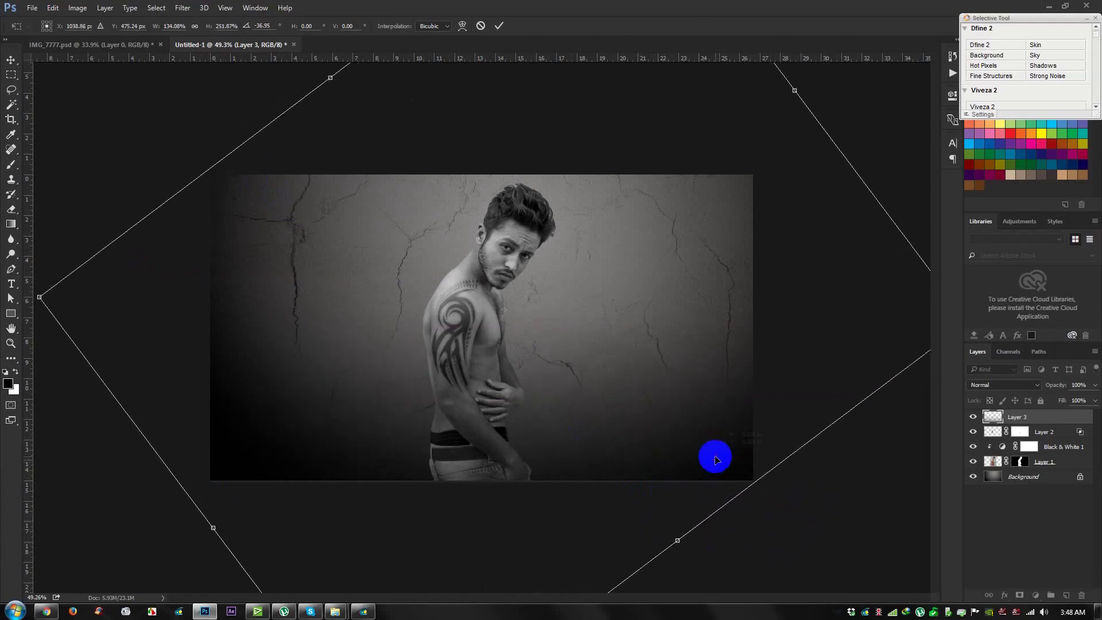
{"action": "key", "text": "Return"}
Switch to the Move tool and slightly lower the opacity of the black gradient layer
{"action": "scroll", "coordinate": [506, 324], "scroll_direction": "up", "scroll_amount": 3}
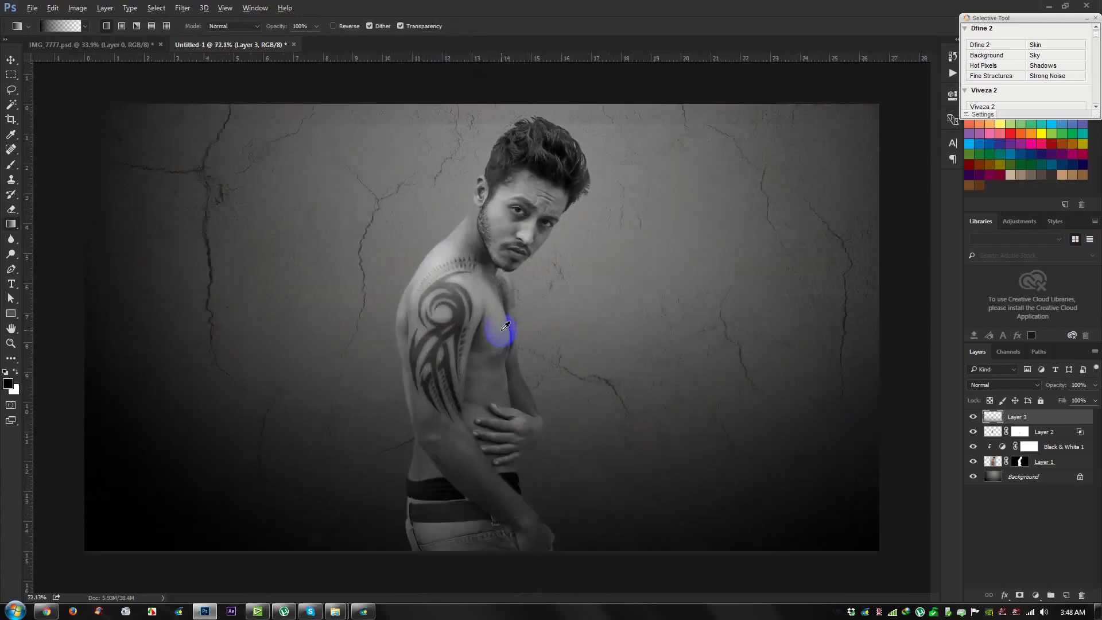
{"action": "left_click", "coordinate": [12, 60]}
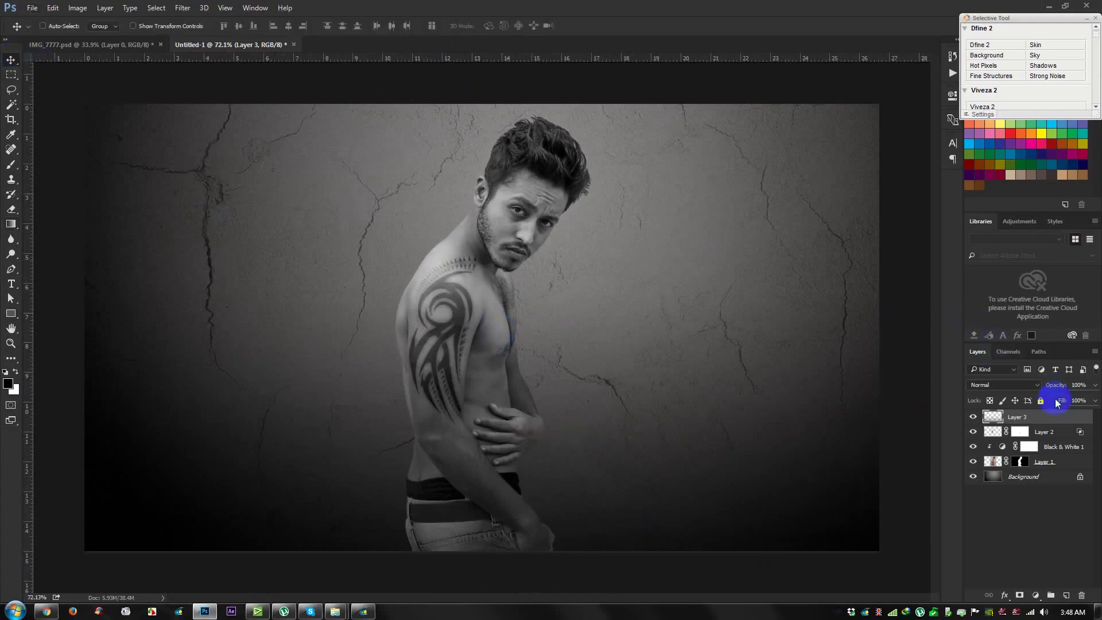
{"action": "left_click_drag", "start_coordinate": [1052, 389], "coordinate": [1047, 386]}
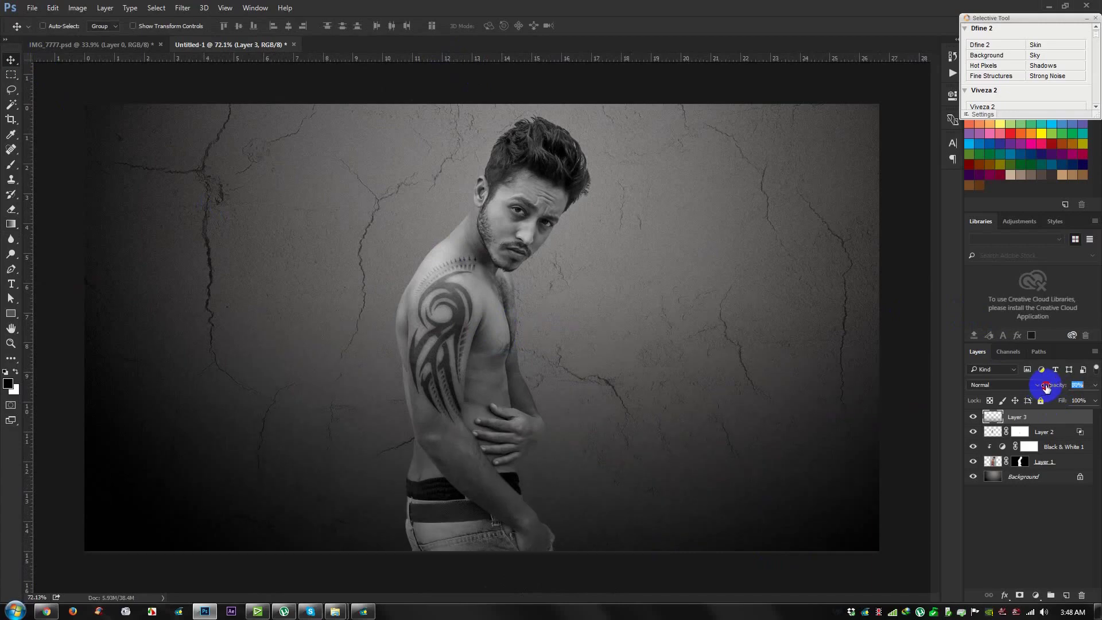
Move the man, his Black & White adjustment and the tattoo together slightly to the left on the canvas
{"action": "left_click", "coordinate": [1065, 447]}
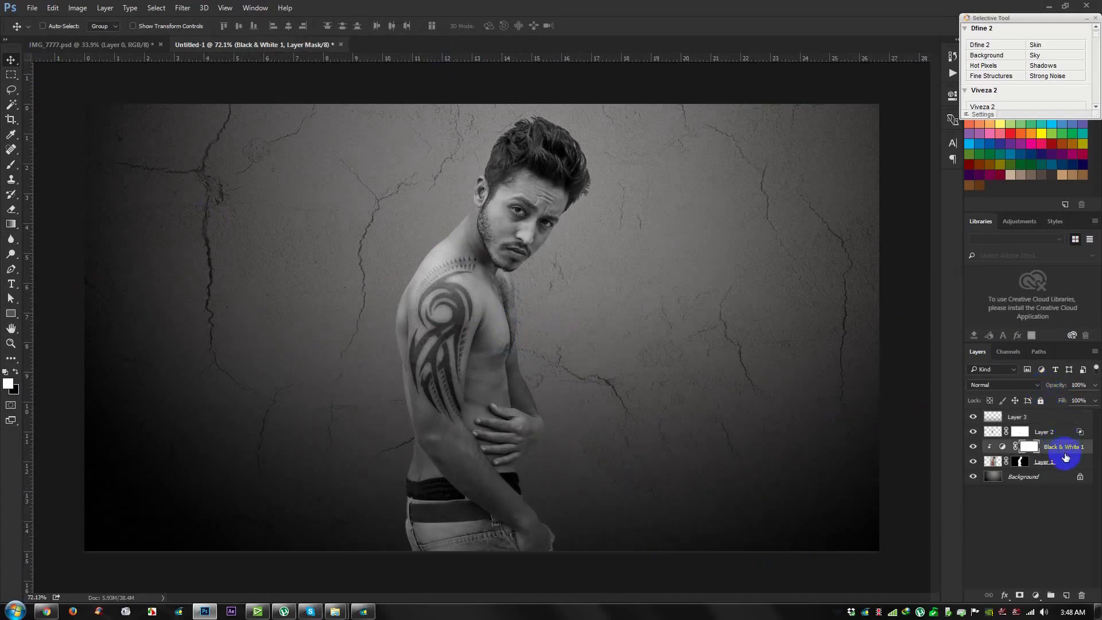
{"action": "left_click", "coordinate": [1054, 435], "text": "ctrl"}
{"action": "left_click", "coordinate": [1053, 460], "text": "ctrl"}
{"action": "left_click_drag", "start_coordinate": [770, 399], "coordinate": [734, 402]}
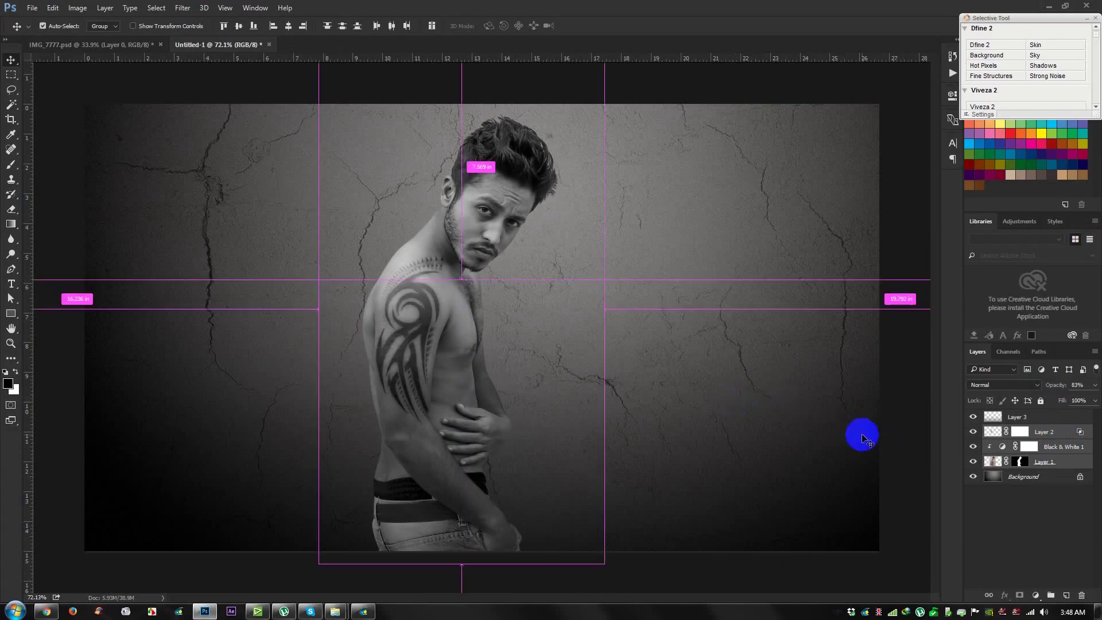
Group the man, adjustment and tattoo layers and name the group Man
{"action": "key", "text": "ctrl+g"}
{"action": "left_click", "coordinate": [1020, 435]}
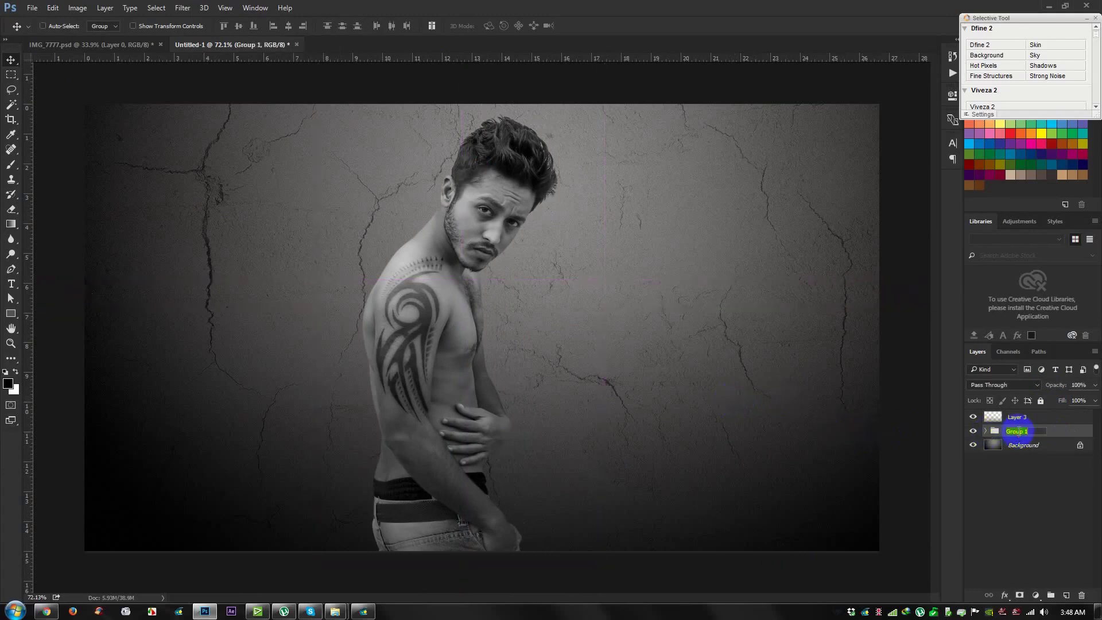
{"action": "type", "text": "Man"}
{"action": "key", "text": "Return"}
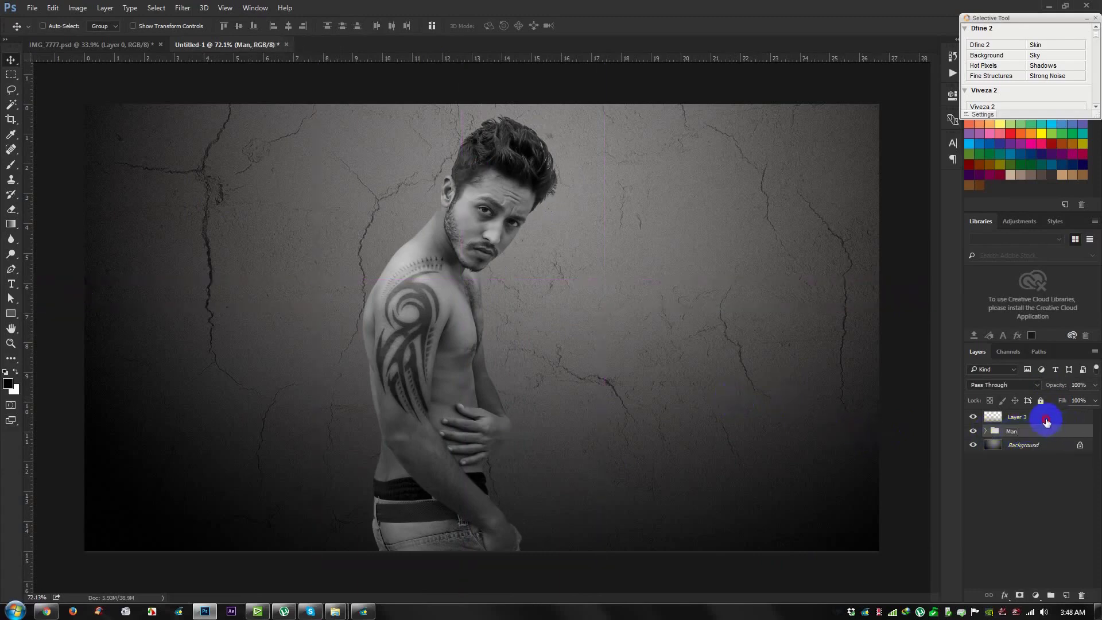
Compare the image with and without the black gradient on Layer 3, and lower that layer's opacity to 55%
{"action": "left_click", "coordinate": [1040, 417]}
{"action": "left_click", "coordinate": [974, 417]}
{"action": "left_click", "coordinate": [973, 417]}
{"action": "left_click_drag", "start_coordinate": [1059, 388], "coordinate": [1044, 385]}
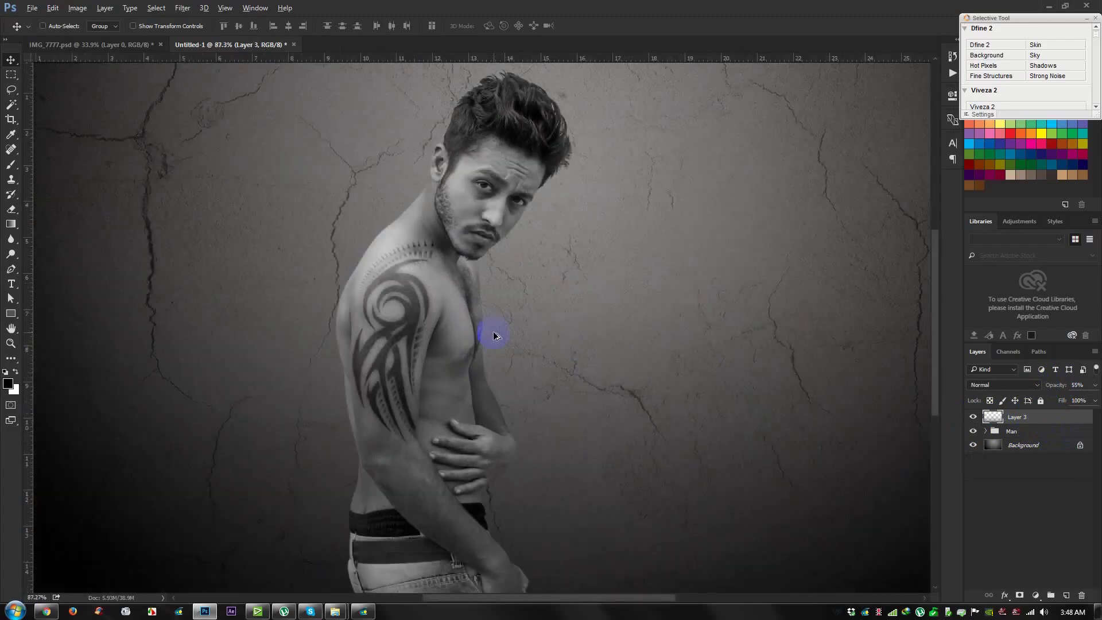
{"action": "scroll", "coordinate": [494, 332], "scroll_direction": "up", "scroll_amount": 1}
Add a Multiply drop shadow to the Man group with 21% opacity, 36° angle, 93 px distance and 27 px size
{"action": "left_click", "coordinate": [1020, 435]}
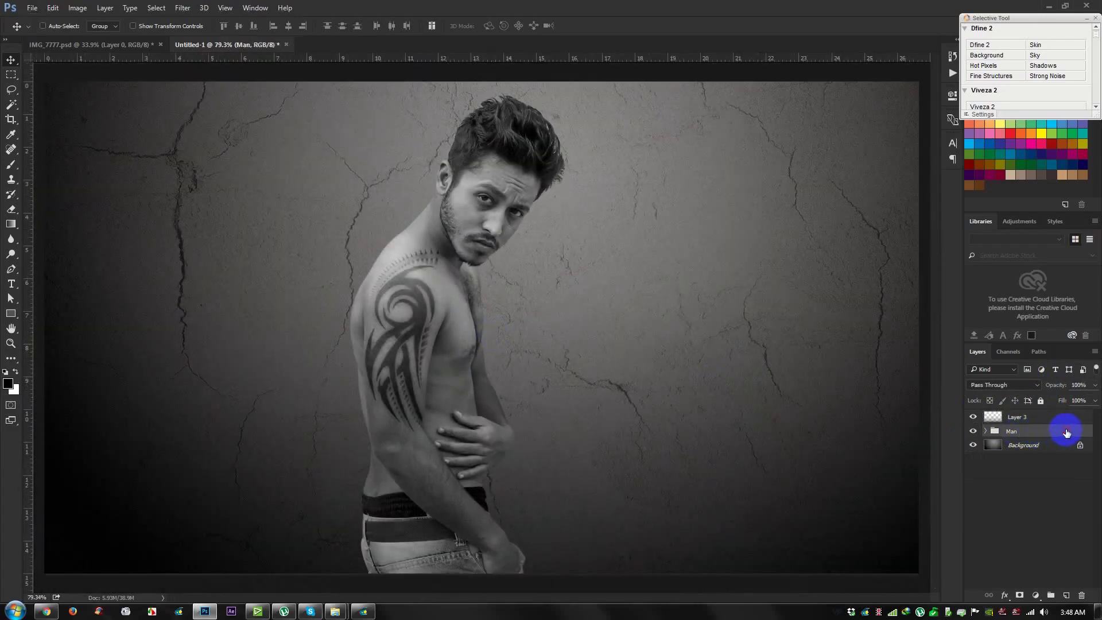
{"action": "double_click", "coordinate": [1067, 433]}
{"action": "left_click", "coordinate": [671, 336]}
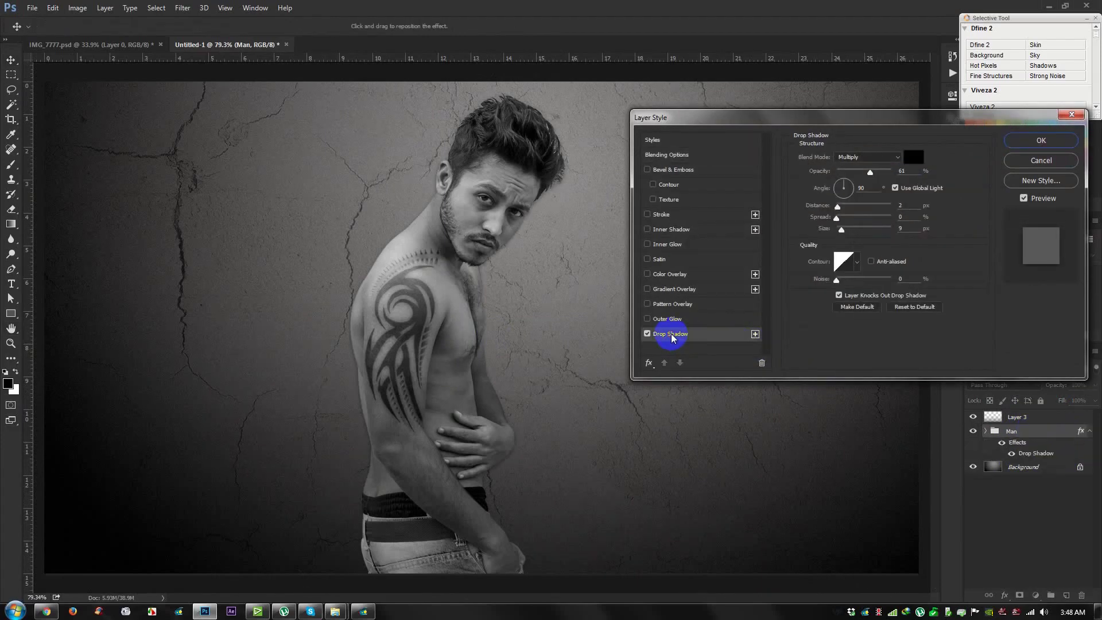
{"action": "left_click_drag", "start_coordinate": [516, 312], "coordinate": [453, 355]}
{"action": "left_click_drag", "start_coordinate": [881, 213], "coordinate": [871, 207]}
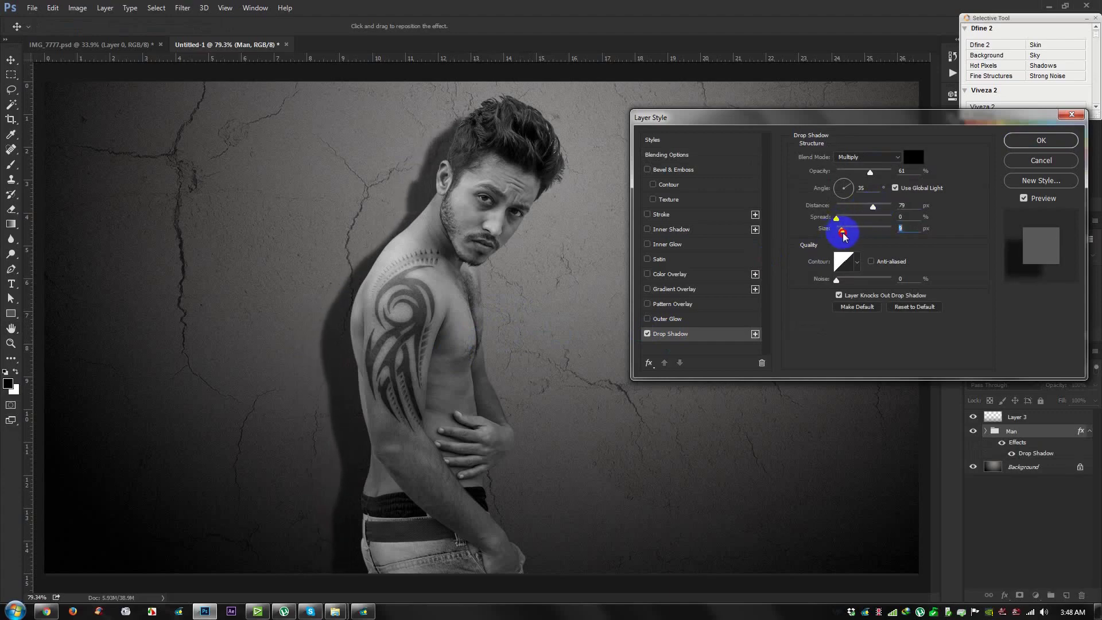
{"action": "left_click_drag", "start_coordinate": [864, 172], "coordinate": [853, 176]}
{"action": "mouse_move", "coordinate": [528, 307]}
{"action": "left_mouse_down"}
{"action": "mouse_move", "coordinate": [511, 312]}
{"action": "mouse_move", "coordinate": [524, 305]}
{"action": "left_mouse_up"}
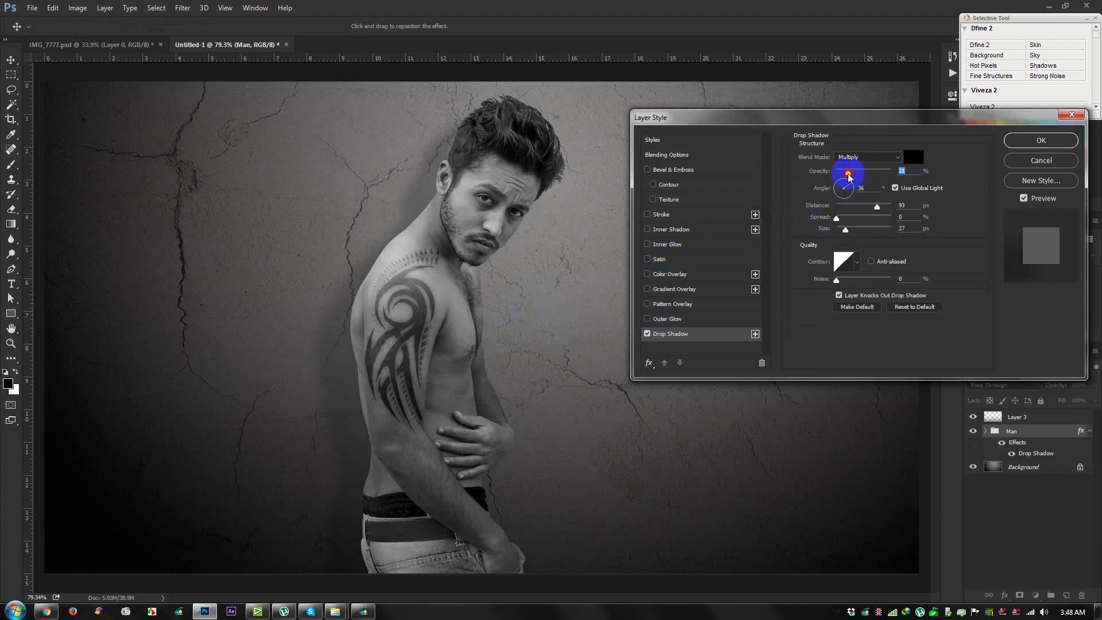
{"action": "left_click", "coordinate": [1008, 137]}
Apply a Gaussian Blur with a 0.5-pixel radius to the Background layer
{"action": "left_click", "coordinate": [1034, 466]}
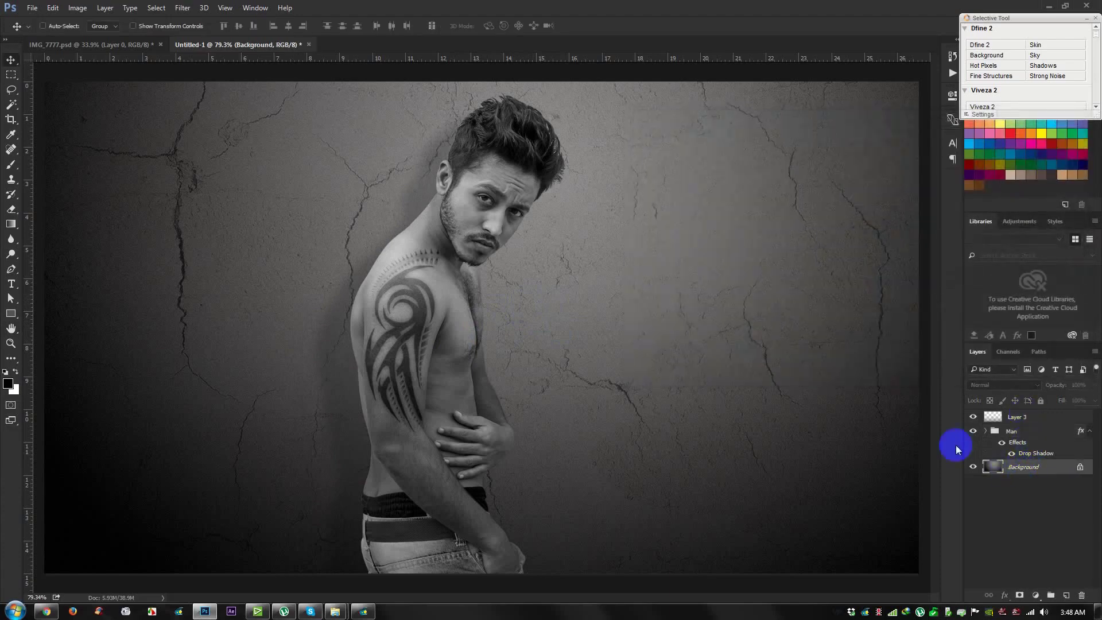
{"action": "left_click", "coordinate": [183, 8]}
{"action": "mouse_move", "coordinate": [288, 140]}
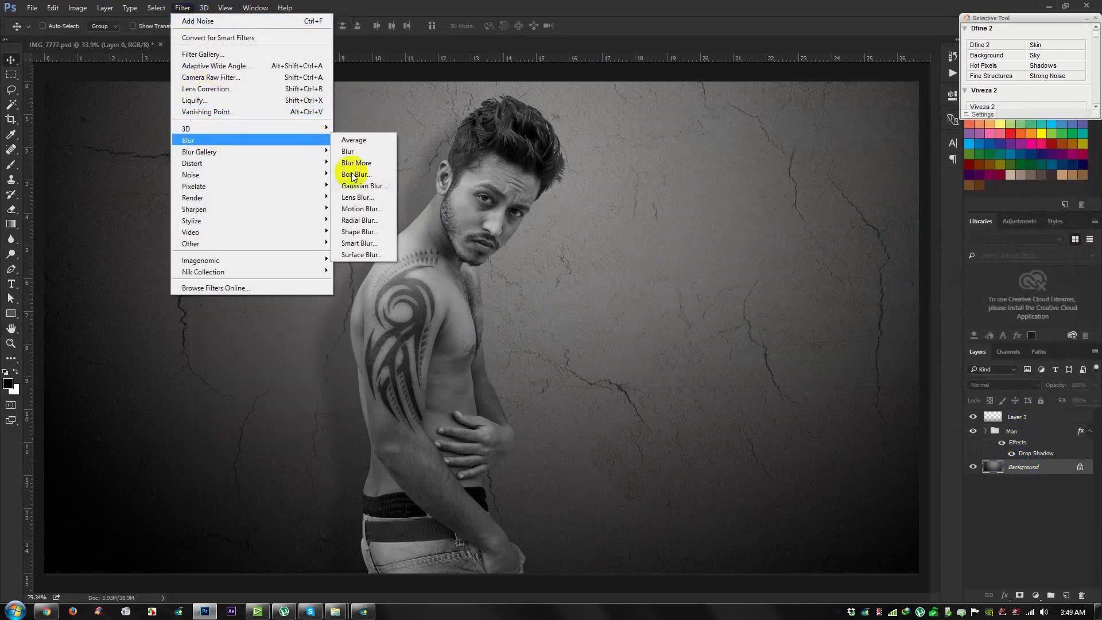
{"action": "left_click", "coordinate": [363, 188]}
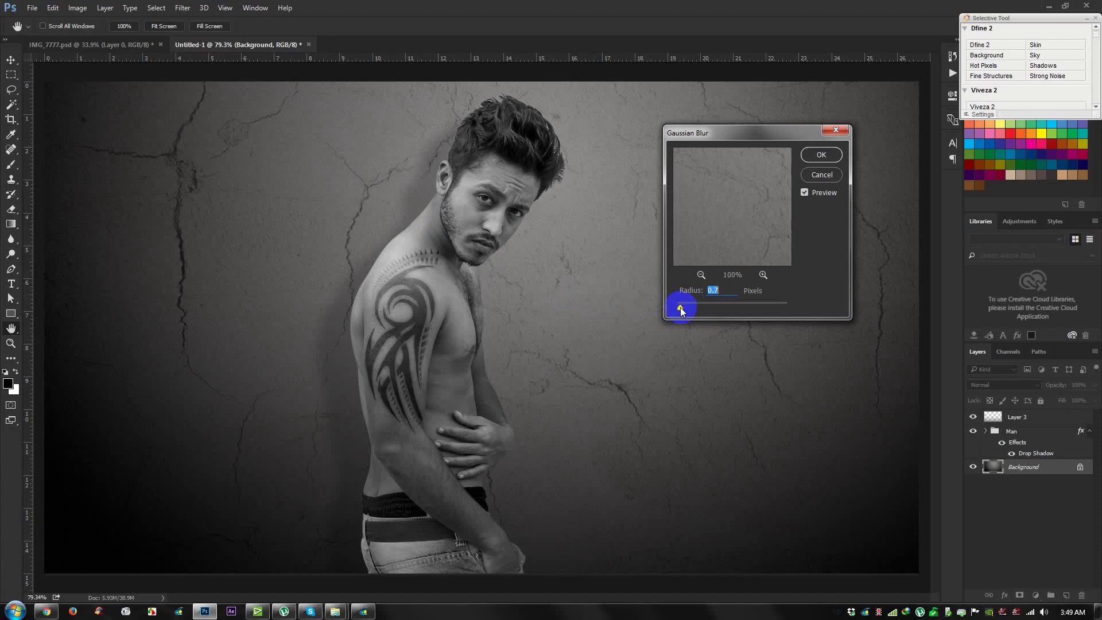
{"action": "double_click", "coordinate": [717, 290]}
{"action": "type", "text": "0.5"}
{"action": "left_click", "coordinate": [822, 154]}
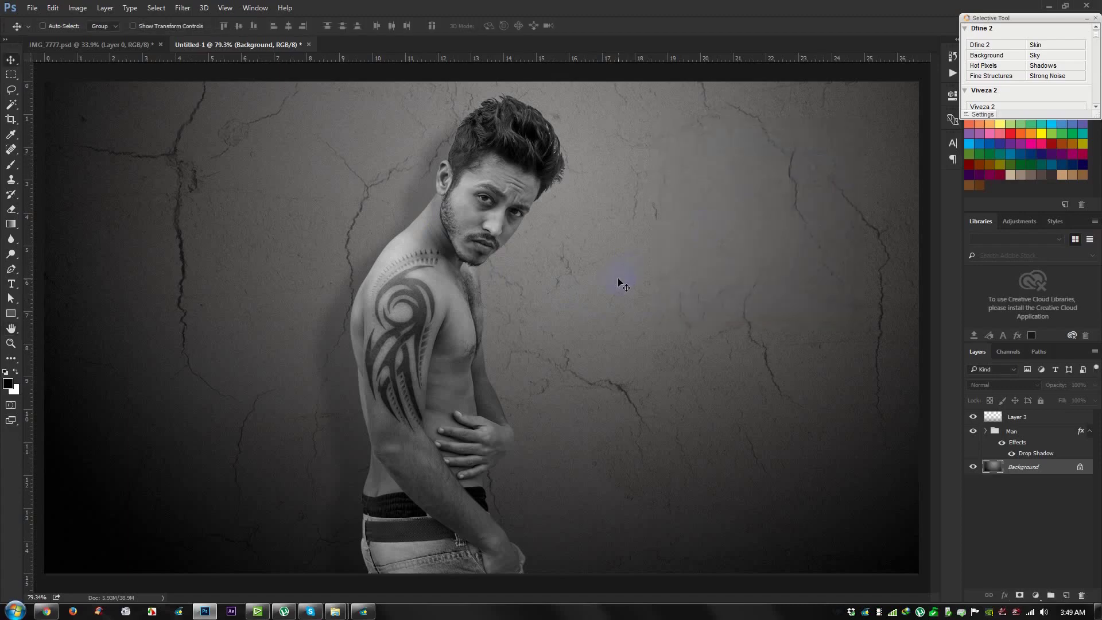
Soften the Man group's drop shadow to 17% opacity, 28° angle, 155 px distance and 46 px size
{"action": "left_click", "coordinate": [1089, 433]}
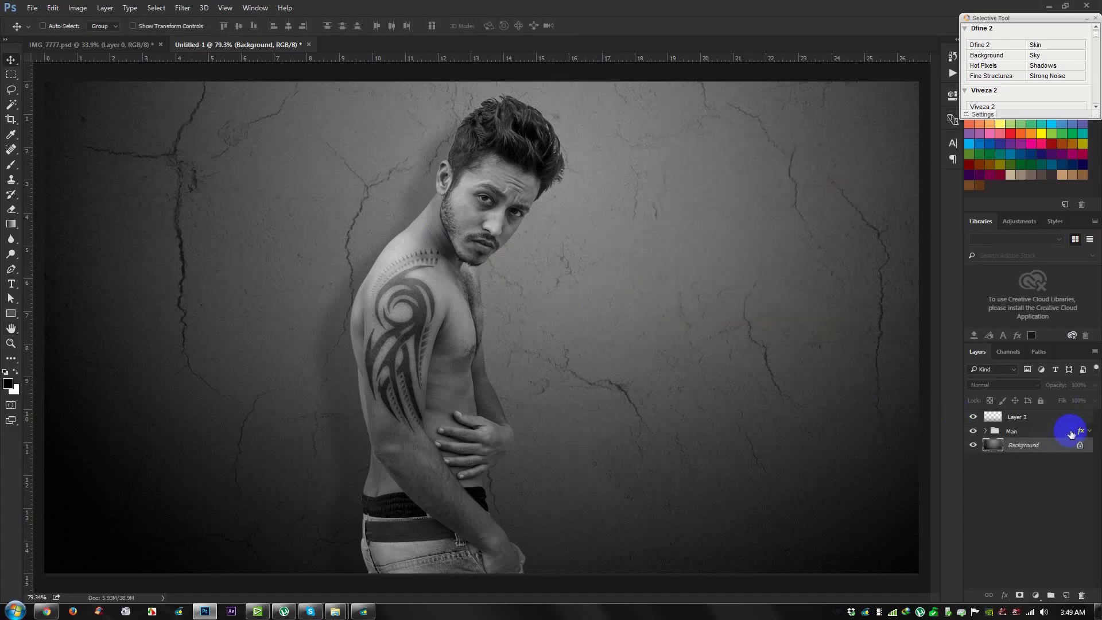
{"action": "double_click", "coordinate": [1081, 434]}
{"action": "left_click", "coordinate": [670, 334]}
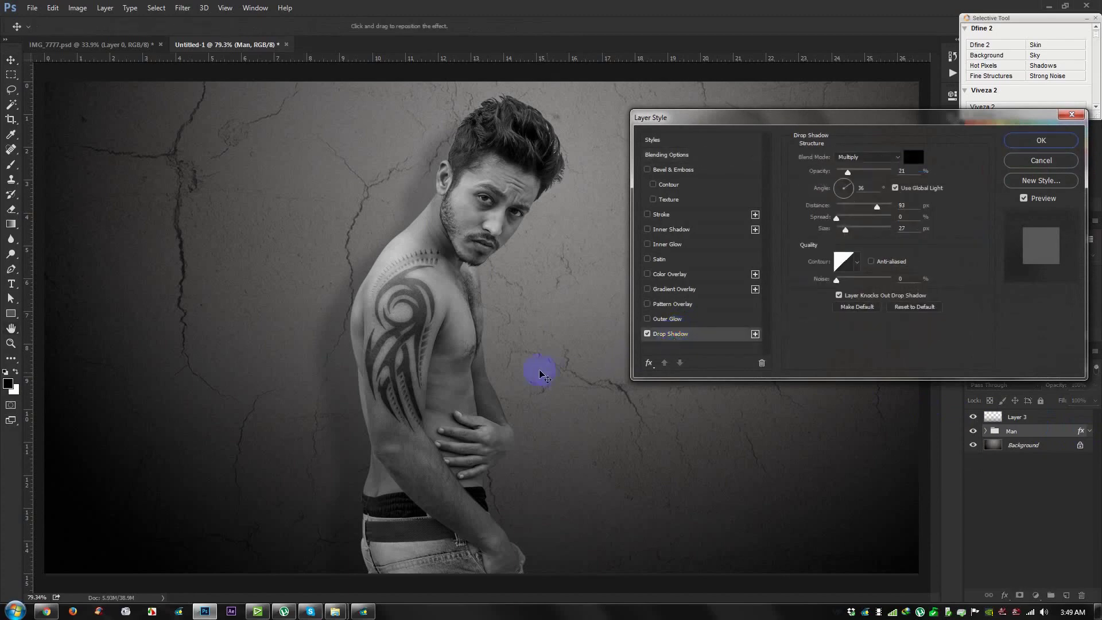
{"action": "left_click_drag", "start_coordinate": [456, 391], "coordinate": [410, 421]}
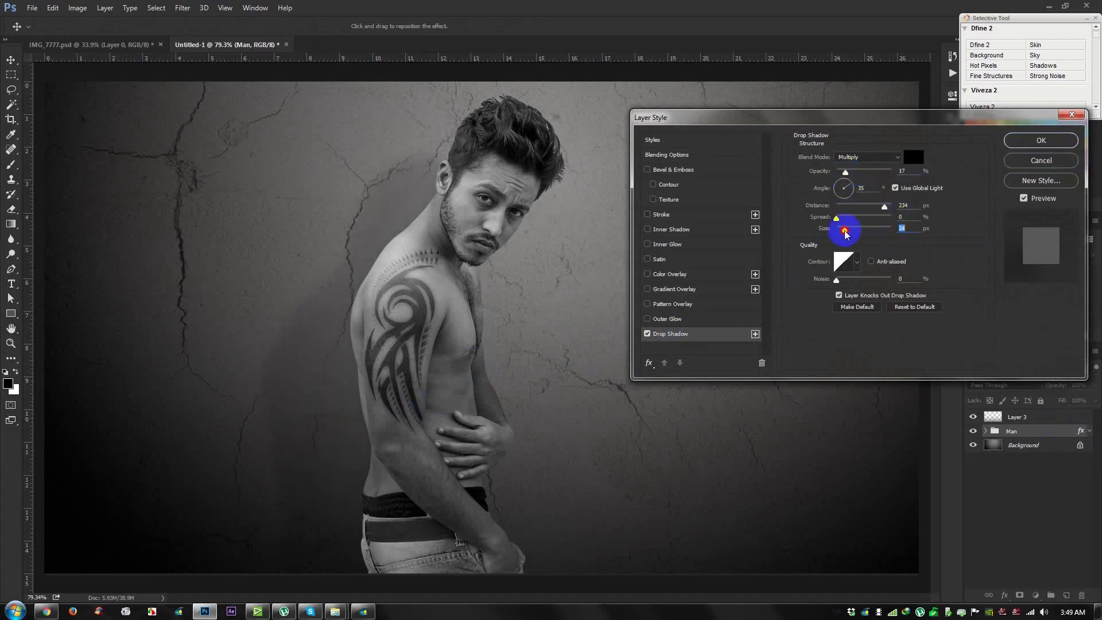
{"action": "left_click_drag", "start_coordinate": [846, 230], "coordinate": [850, 230]}
{"action": "left_click_drag", "start_coordinate": [469, 460], "coordinate": [472, 462]}
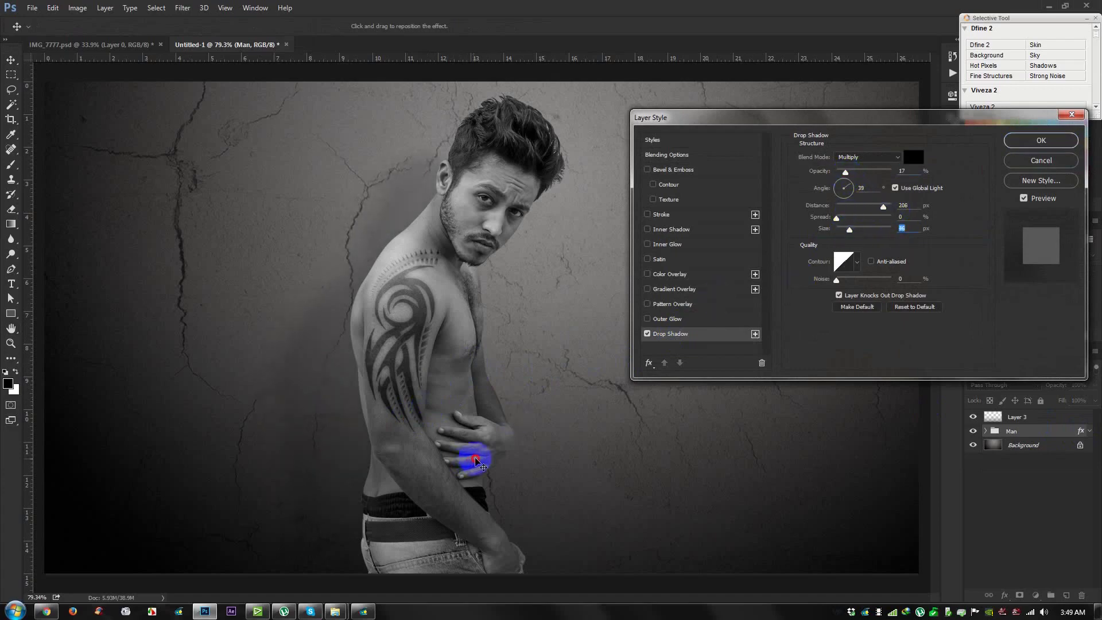
{"action": "left_click_drag", "start_coordinate": [848, 201], "coordinate": [849, 185]}
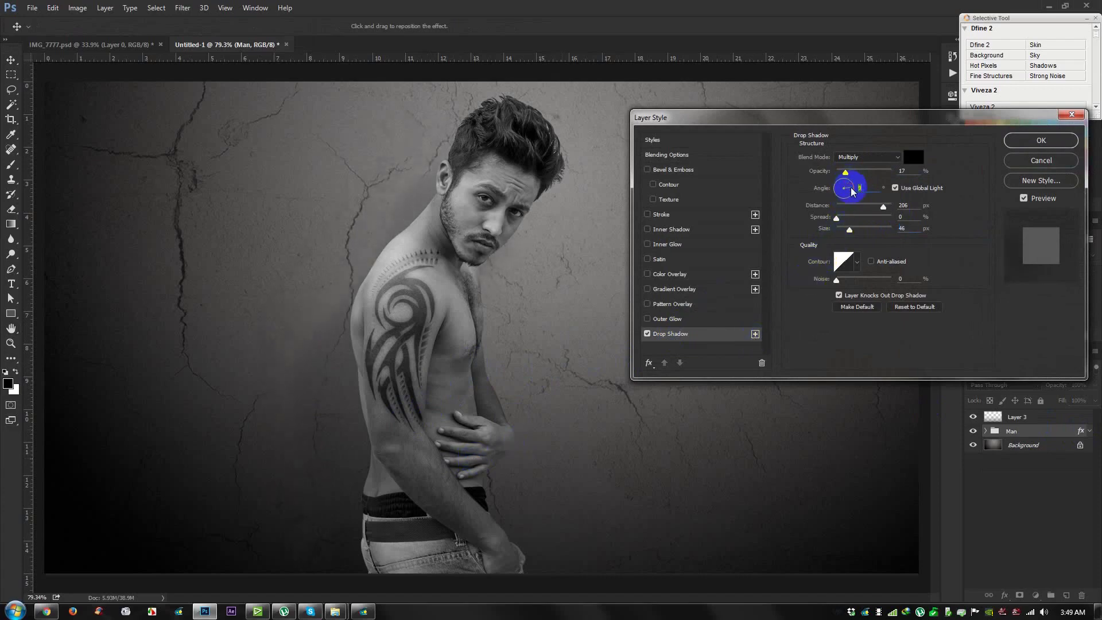
{"action": "left_click_drag", "start_coordinate": [481, 320], "coordinate": [483, 325]}
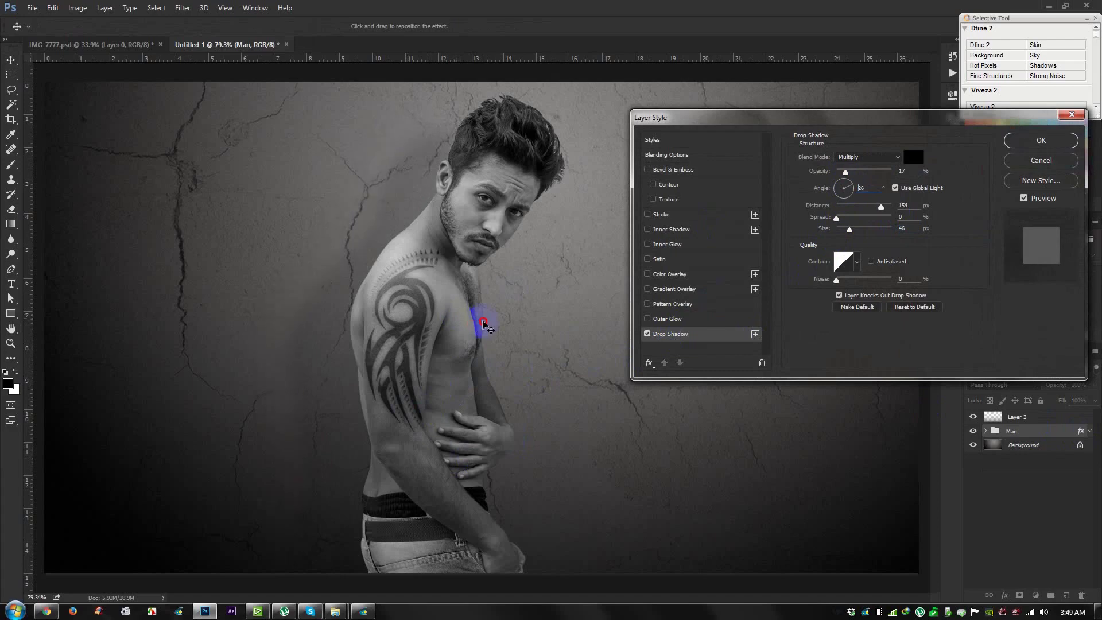
Cast the drop shadow on the side the man faces, with 113° angle, 91 px distance and about 38% opacity
{"action": "left_click", "coordinate": [861, 171]}
{"action": "left_click_drag", "start_coordinate": [862, 175], "coordinate": [854, 173]}
{"action": "left_click_drag", "start_coordinate": [522, 467], "coordinate": [606, 492]}
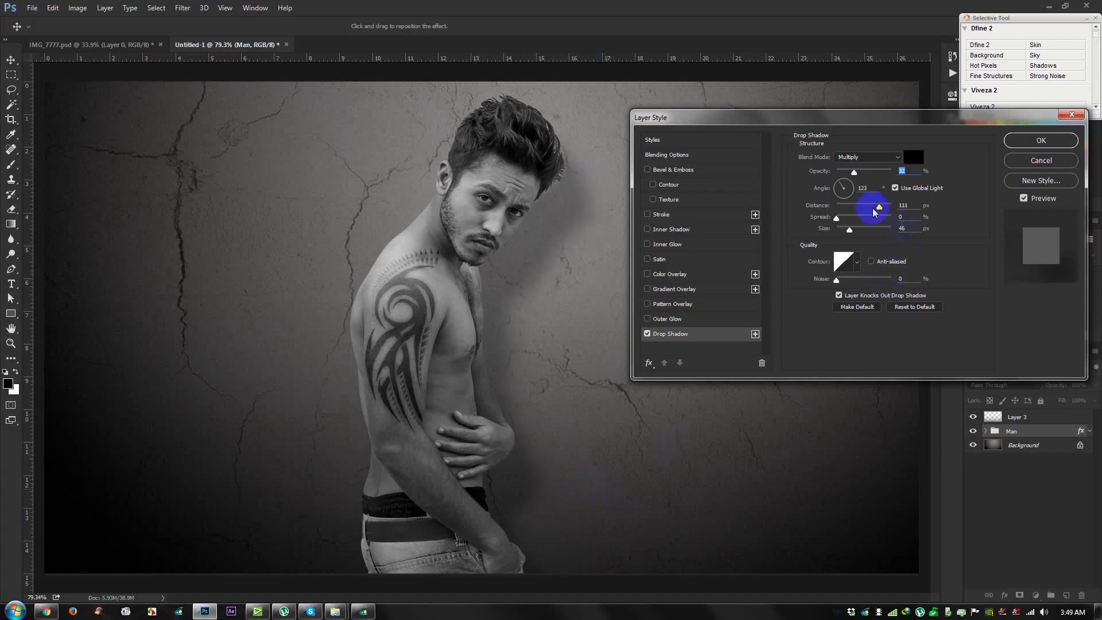
{"action": "left_click_drag", "start_coordinate": [851, 174], "coordinate": [863, 178]}
{"action": "mouse_move", "coordinate": [566, 351]}
{"action": "left_mouse_down"}
{"action": "mouse_move", "coordinate": [548, 344]}
{"action": "mouse_move", "coordinate": [560, 343]}
{"action": "mouse_move", "coordinate": [563, 368]}
{"action": "mouse_move", "coordinate": [565, 354]}
{"action": "left_mouse_up"}
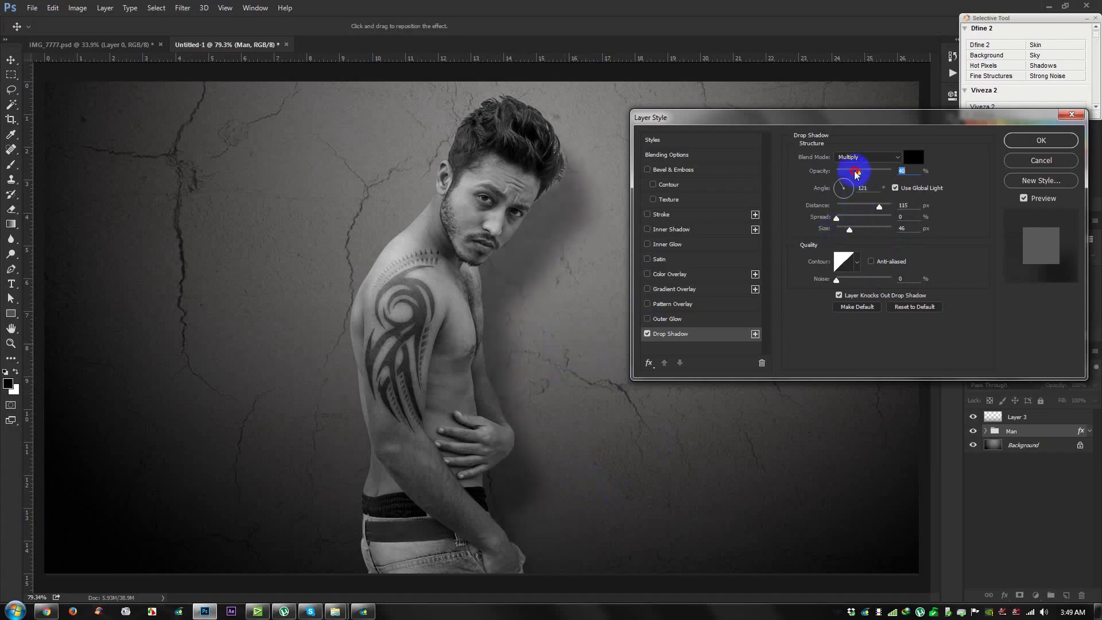
{"action": "left_click_drag", "start_coordinate": [856, 174], "coordinate": [842, 173]}
{"action": "left_click_drag", "start_coordinate": [598, 331], "coordinate": [555, 341]}
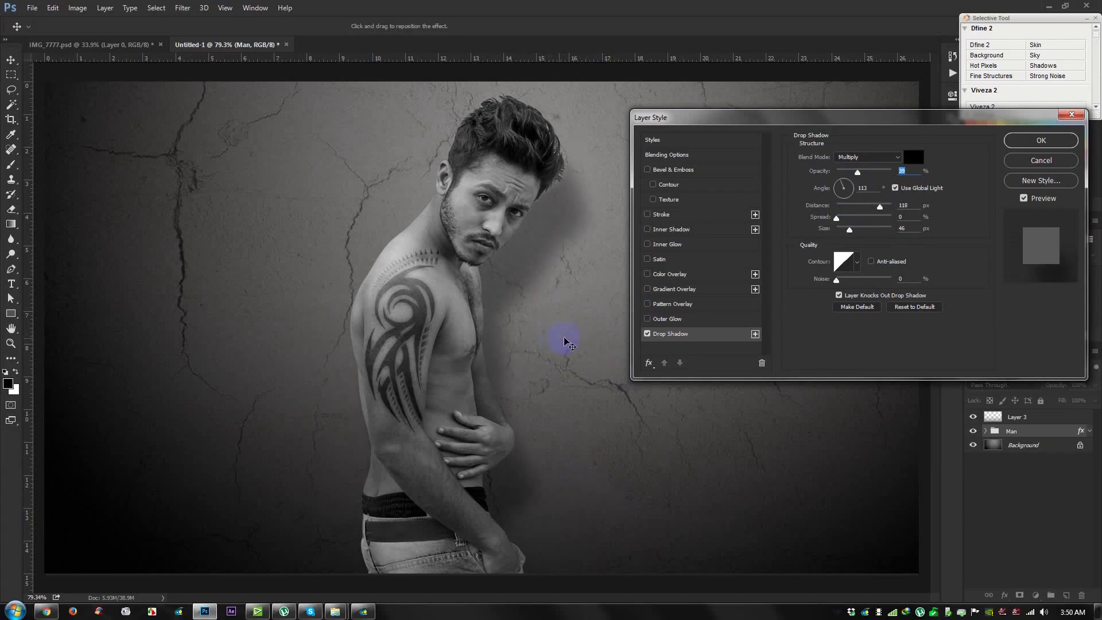
{"action": "left_click_drag", "start_coordinate": [878, 211], "coordinate": [875, 211]}
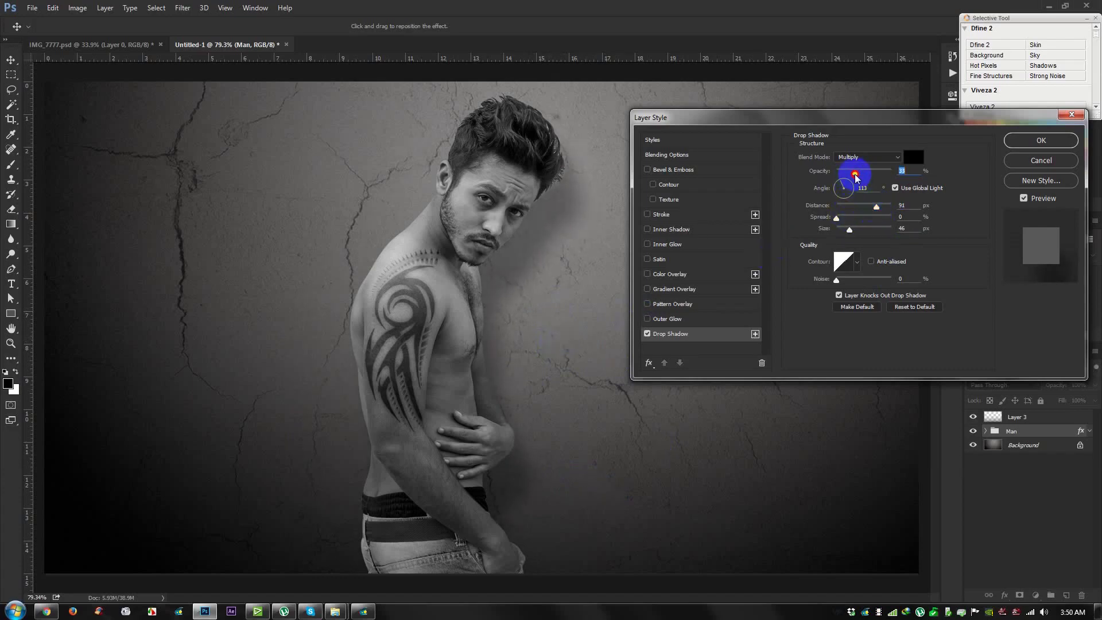
{"action": "left_click", "coordinate": [1041, 141]}
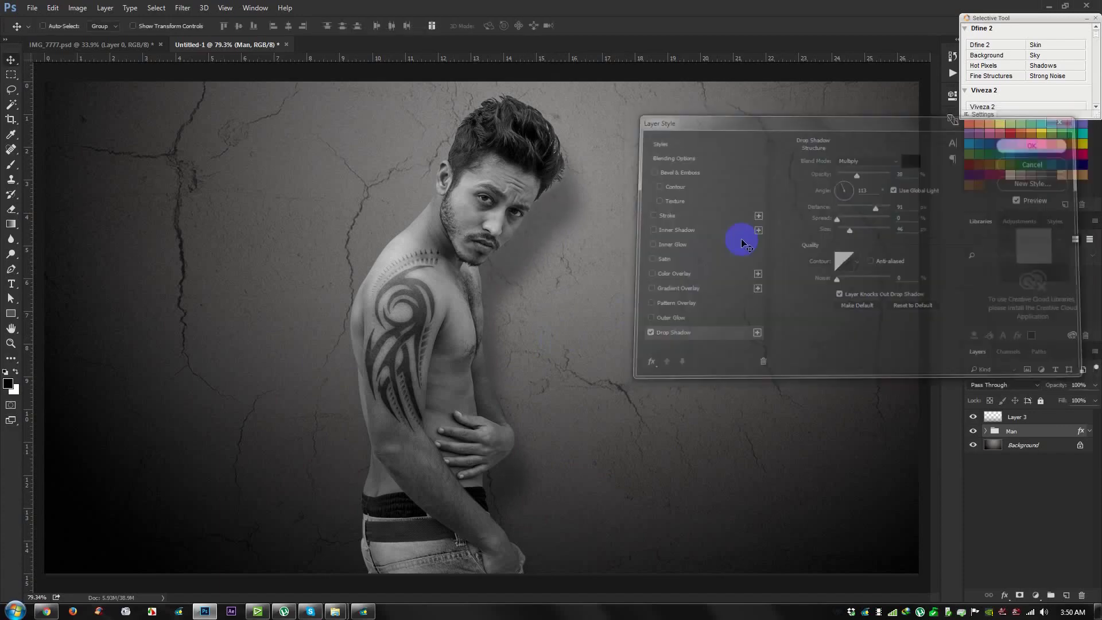
Expand the Man group and load the Layer 1 mask as a selection around the man
{"action": "scroll", "coordinate": [597, 392], "scroll_direction": "up", "scroll_amount": 2}
{"action": "scroll", "coordinate": [598, 393], "scroll_direction": "down", "scroll_amount": 1}
{"action": "left_click", "coordinate": [986, 430]}
{"action": "left_click", "coordinate": [1066, 471]}
{"action": "left_click", "coordinate": [1030, 475]}
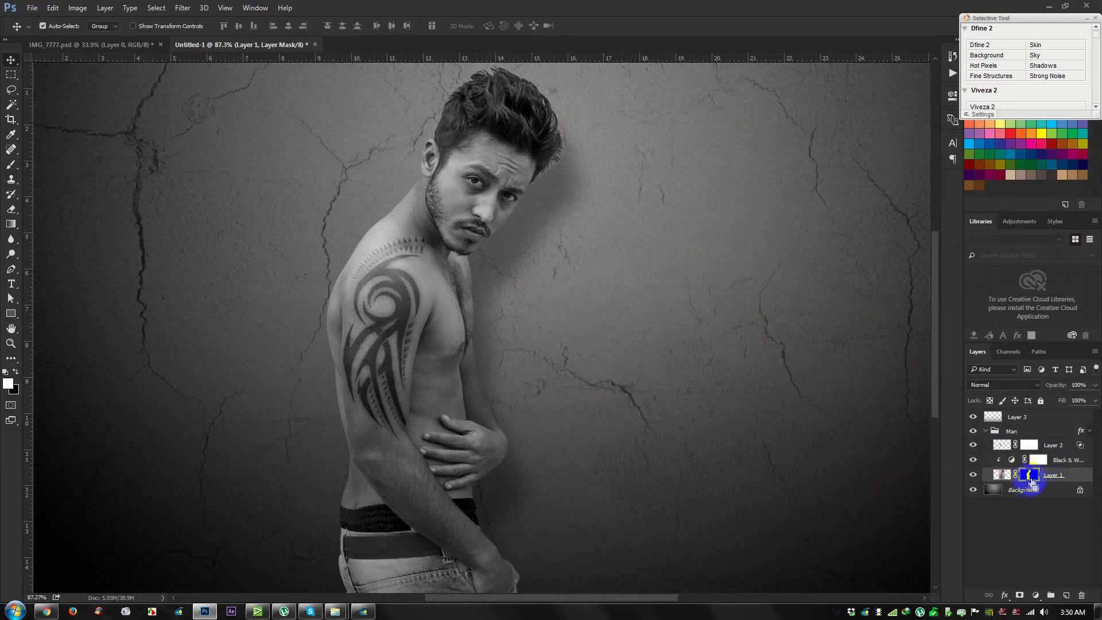
{"action": "left_click", "coordinate": [1030, 476], "text": "ctrl"}
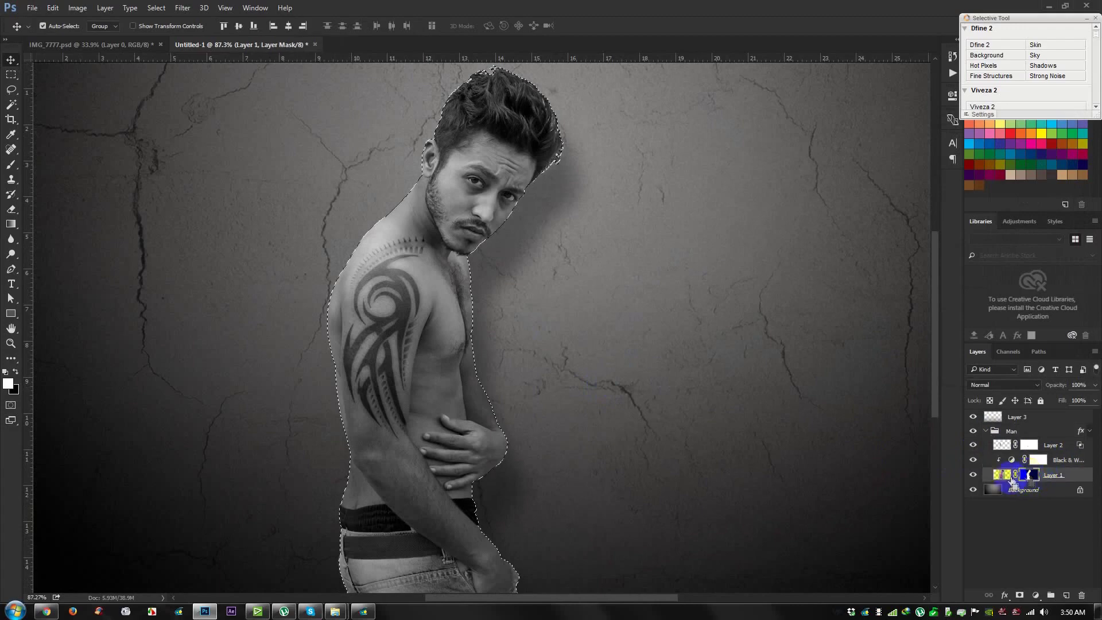
Contract the selection around the man by 1 pixel and inspect its edge along the face and shoulder
{"action": "left_click", "coordinate": [156, 7]}
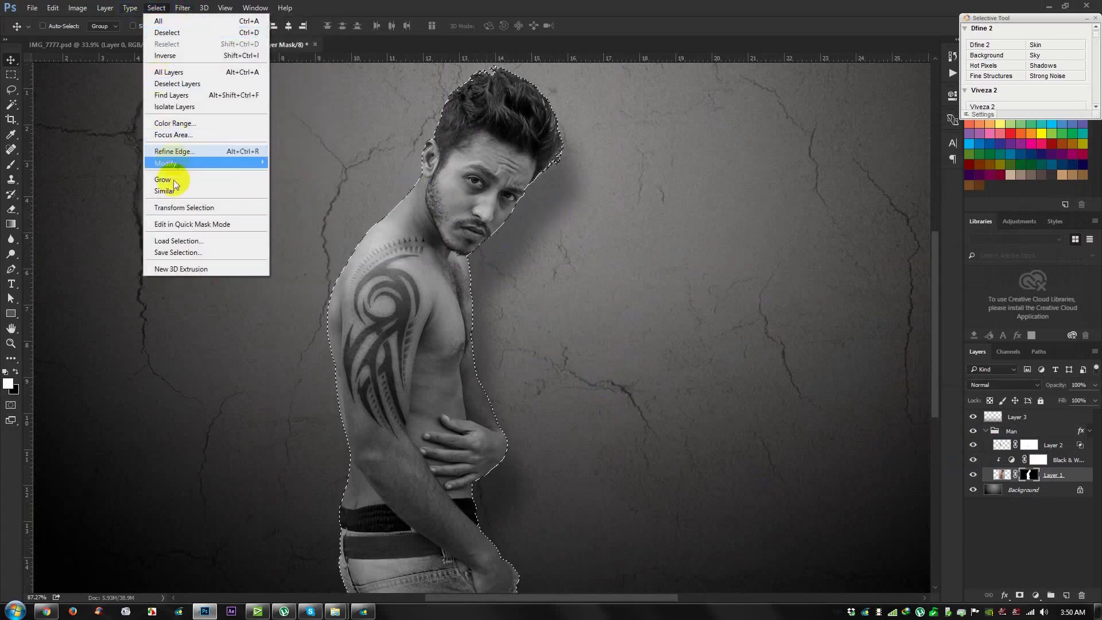
{"action": "mouse_move", "coordinate": [173, 163]}
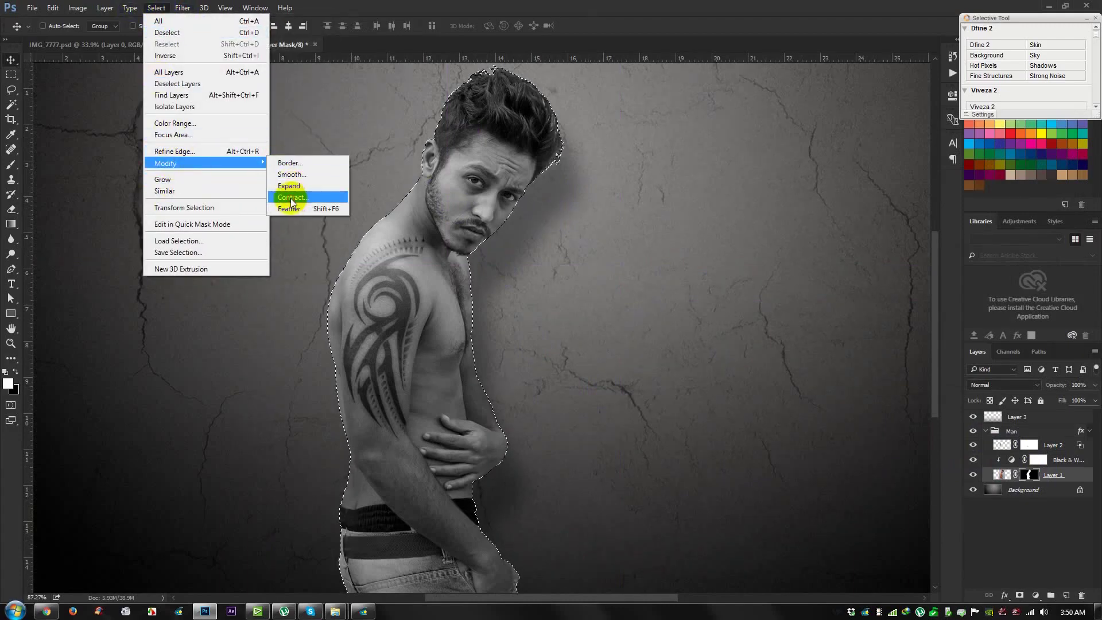
{"action": "left_click", "coordinate": [293, 197]}
{"action": "left_click", "coordinate": [607, 204]}
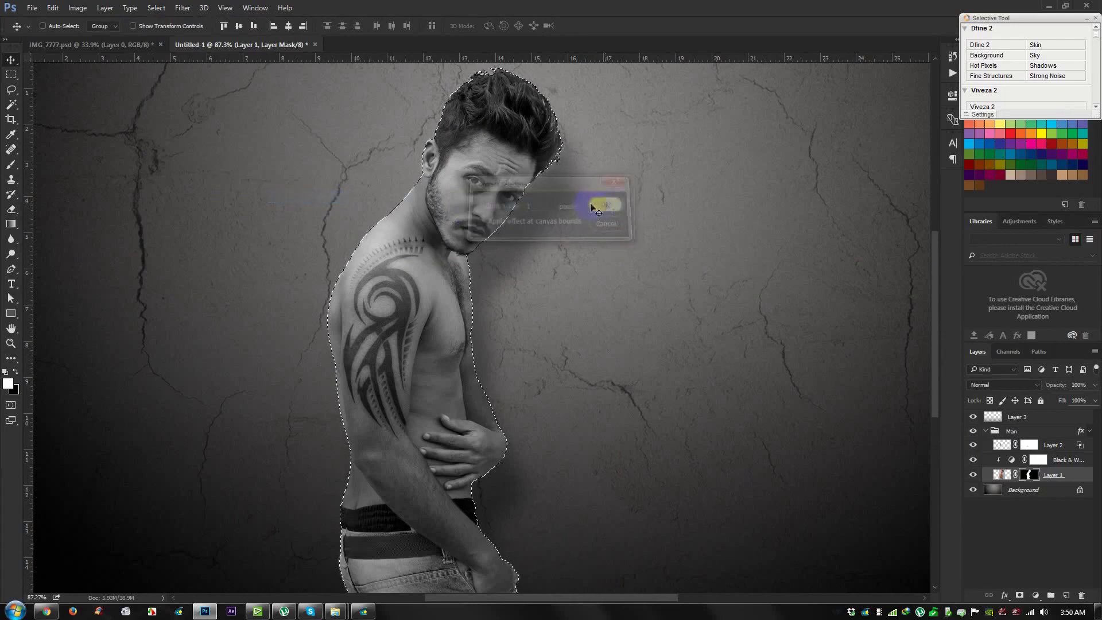
{"action": "scroll", "coordinate": [422, 215], "scroll_direction": "up", "scroll_amount": 5}
{"action": "scroll", "coordinate": [641, 365], "scroll_direction": "down", "scroll_amount": 5}
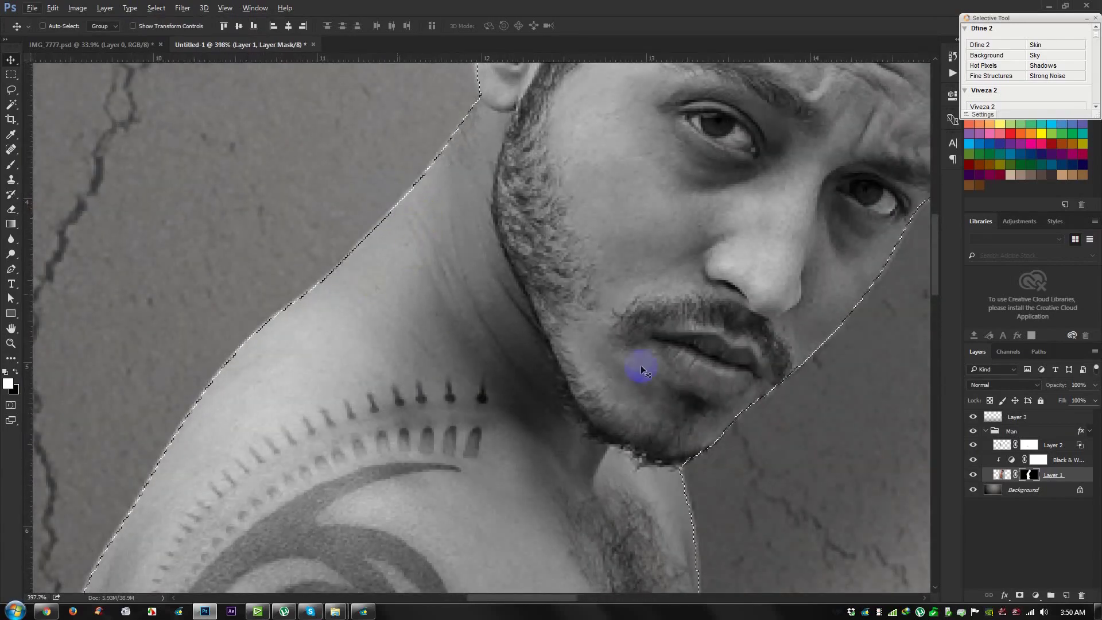
{"action": "scroll", "coordinate": [770, 400], "scroll_direction": "down", "scroll_amount": 6}
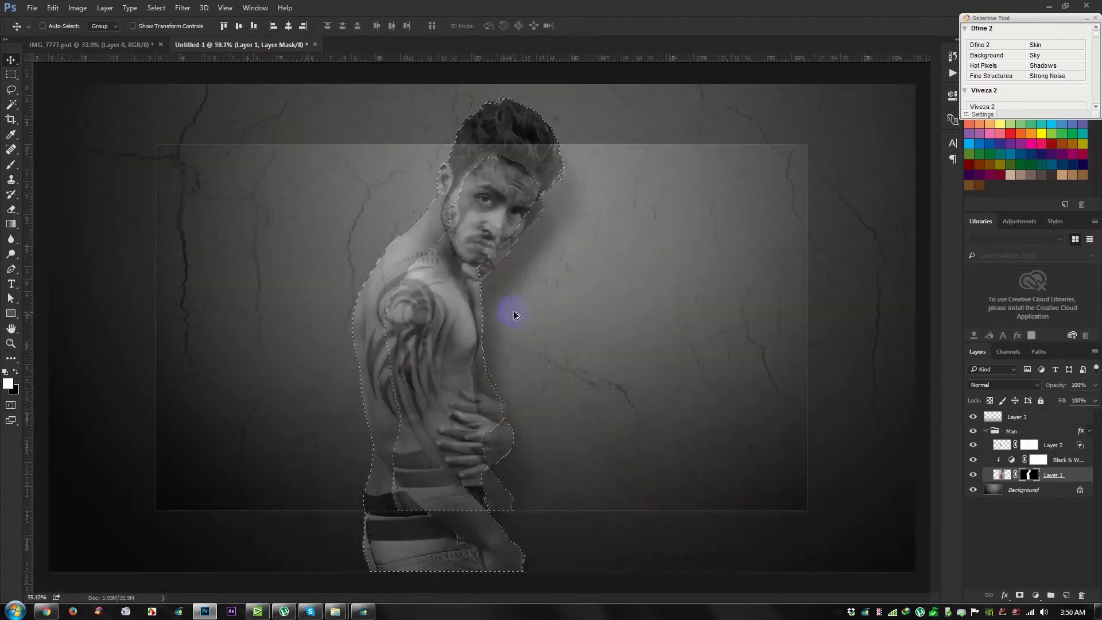
Invert the selection, fill the area outside the man with black on the Layer 1 mask, and deselect
{"action": "scroll", "coordinate": [513, 313], "scroll_direction": "up", "scroll_amount": 4}
{"action": "left_click", "coordinate": [156, 8]}
{"action": "left_click", "coordinate": [170, 57]}
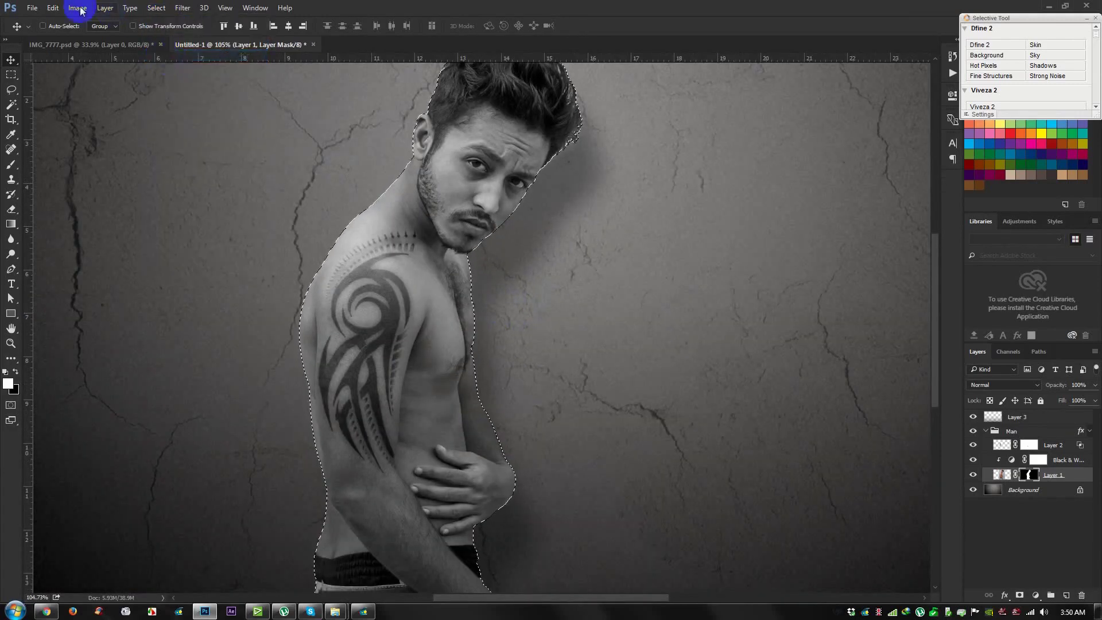
{"action": "left_click", "coordinate": [53, 8]}
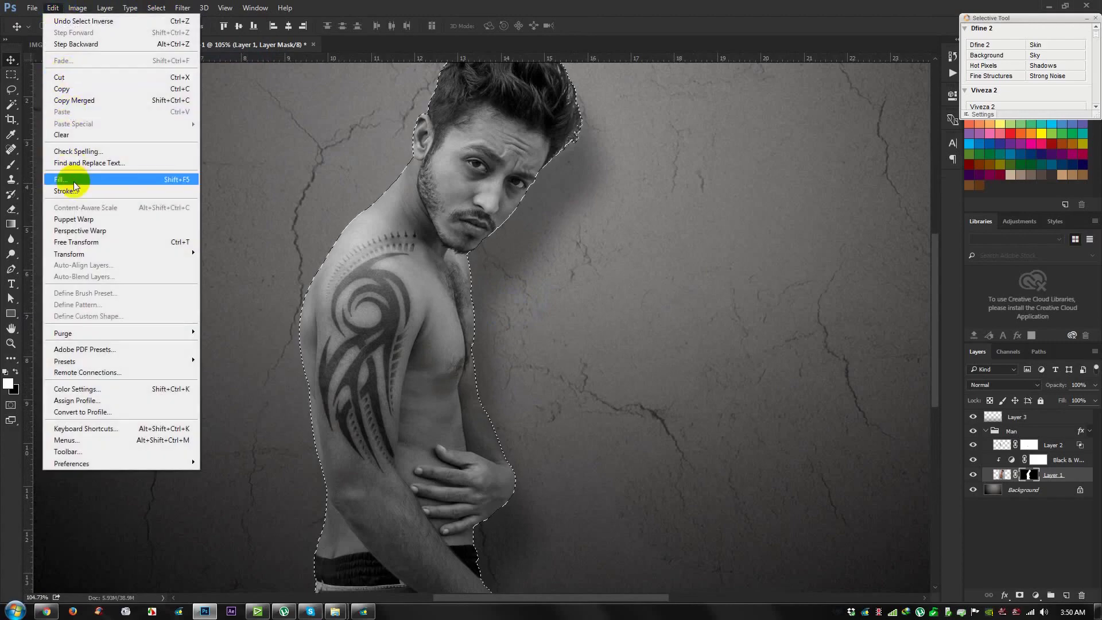
{"action": "left_click", "coordinate": [69, 179]}
{"action": "left_click", "coordinate": [531, 176]}
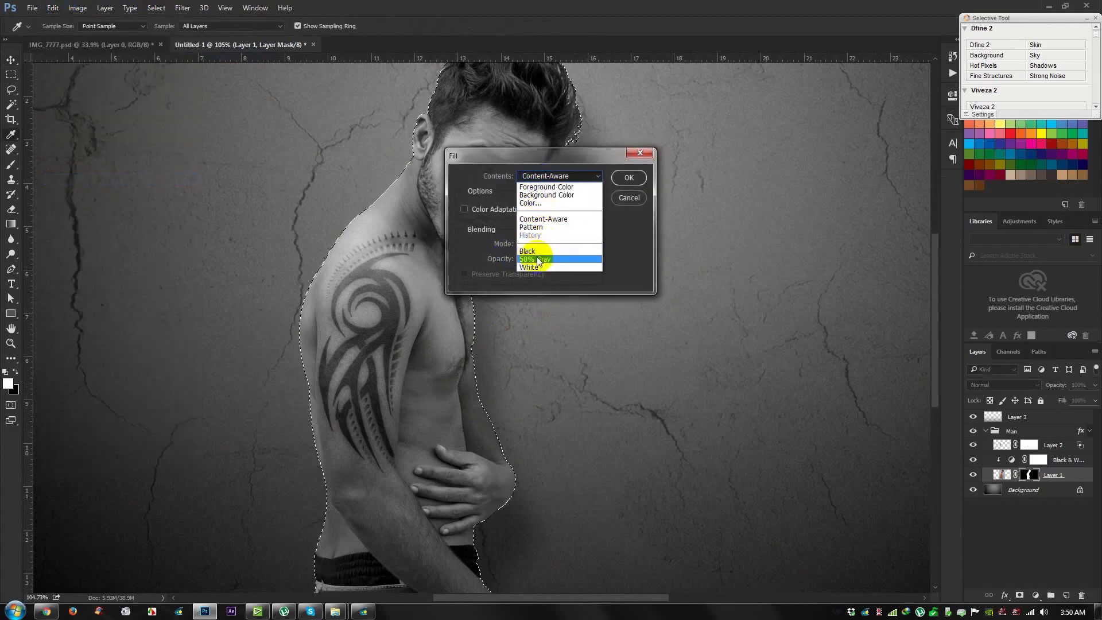
{"action": "left_click", "coordinate": [527, 251]}
{"action": "left_click", "coordinate": [629, 178]}
{"action": "key", "text": "v"}
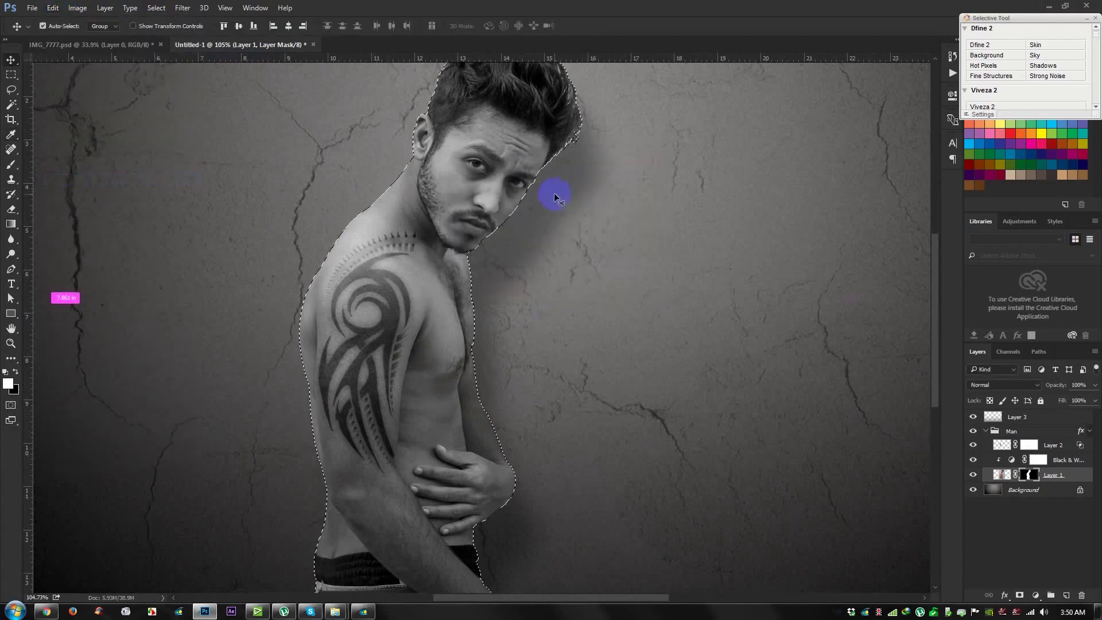
{"action": "scroll", "coordinate": [542, 210], "scroll_direction": "down", "scroll_amount": 3}
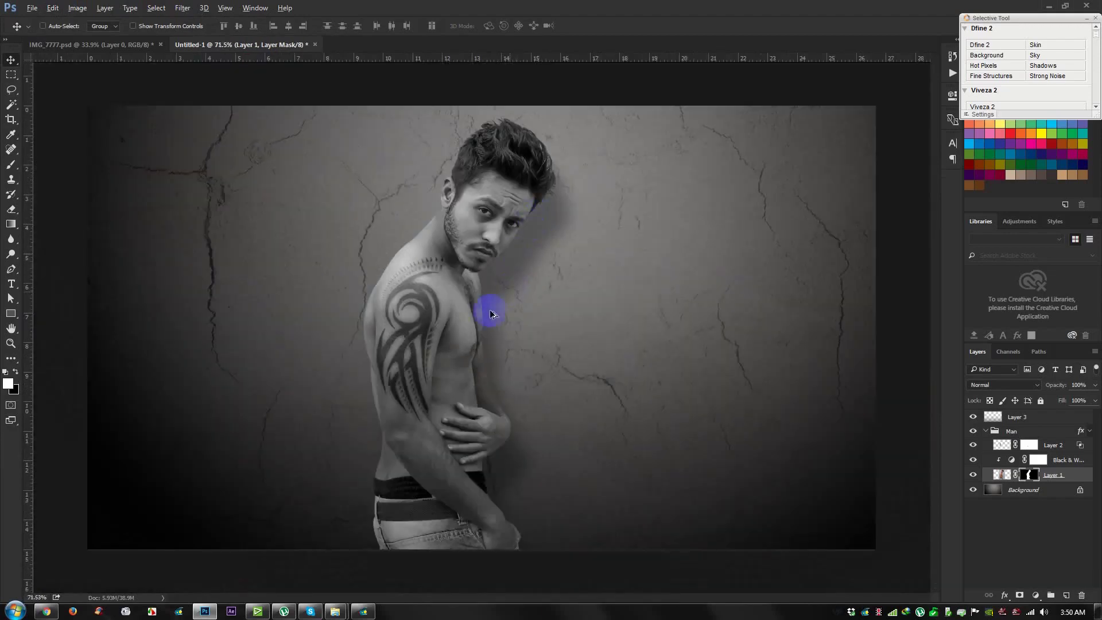
{"action": "scroll", "coordinate": [487, 306], "scroll_direction": "up", "scroll_amount": 4}
{"action": "scroll", "coordinate": [485, 304], "scroll_direction": "down", "scroll_amount": 4}
Collapse the Man group and create a new layer above Layer 3 holding the merged image via Apply Image
{"action": "left_click", "coordinate": [987, 431]}
{"action": "left_click", "coordinate": [1022, 418]}
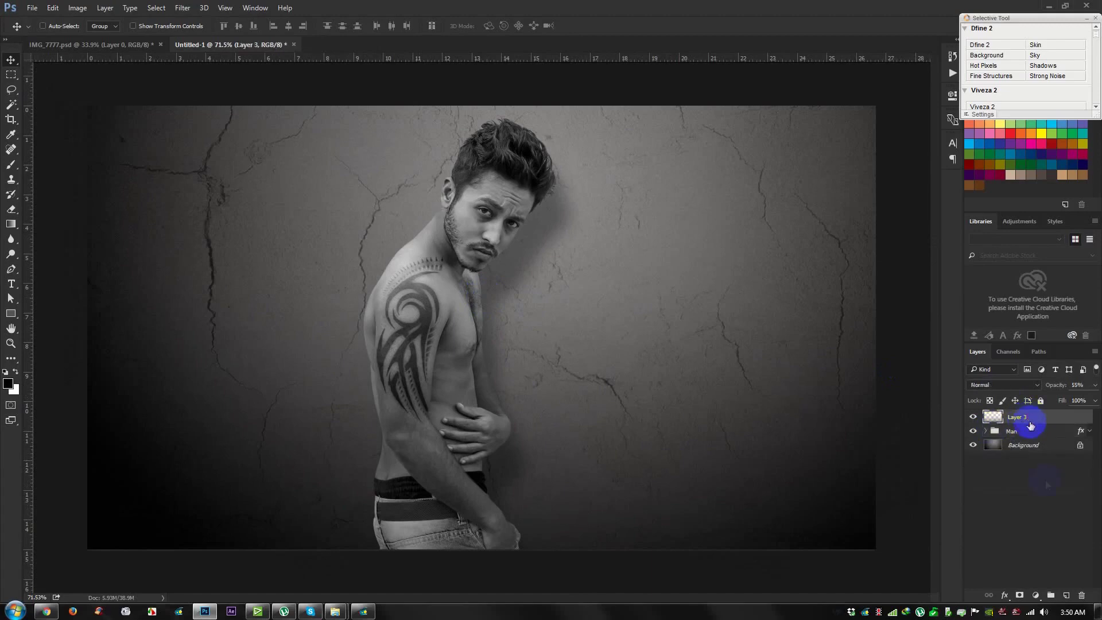
{"action": "left_click", "coordinate": [1066, 597]}
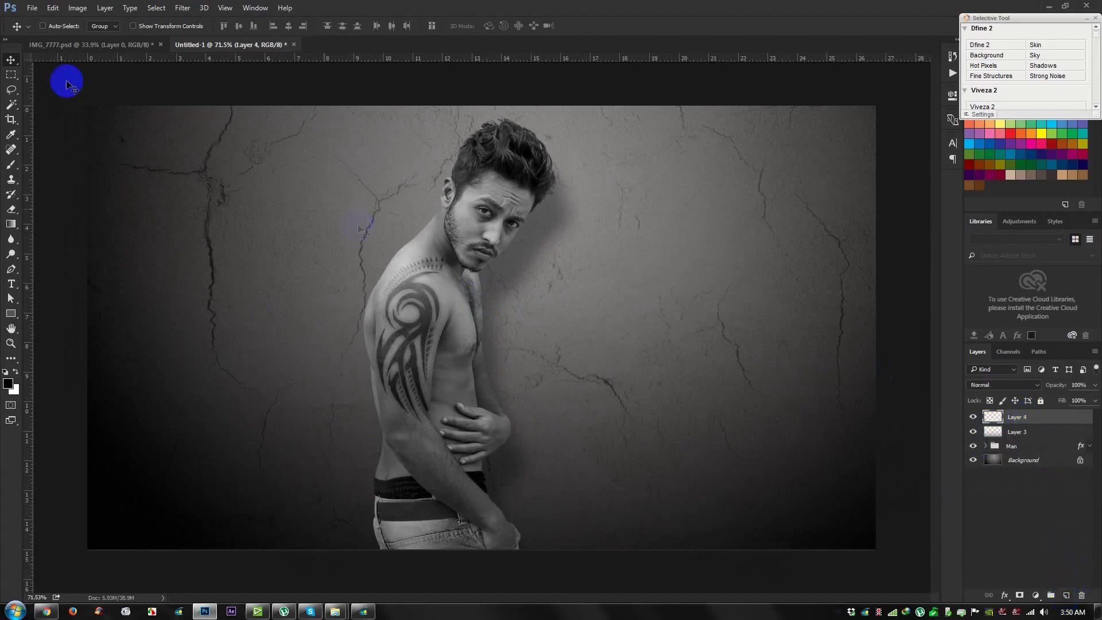
{"action": "left_click", "coordinate": [85, 8]}
{"action": "left_click", "coordinate": [96, 179]}
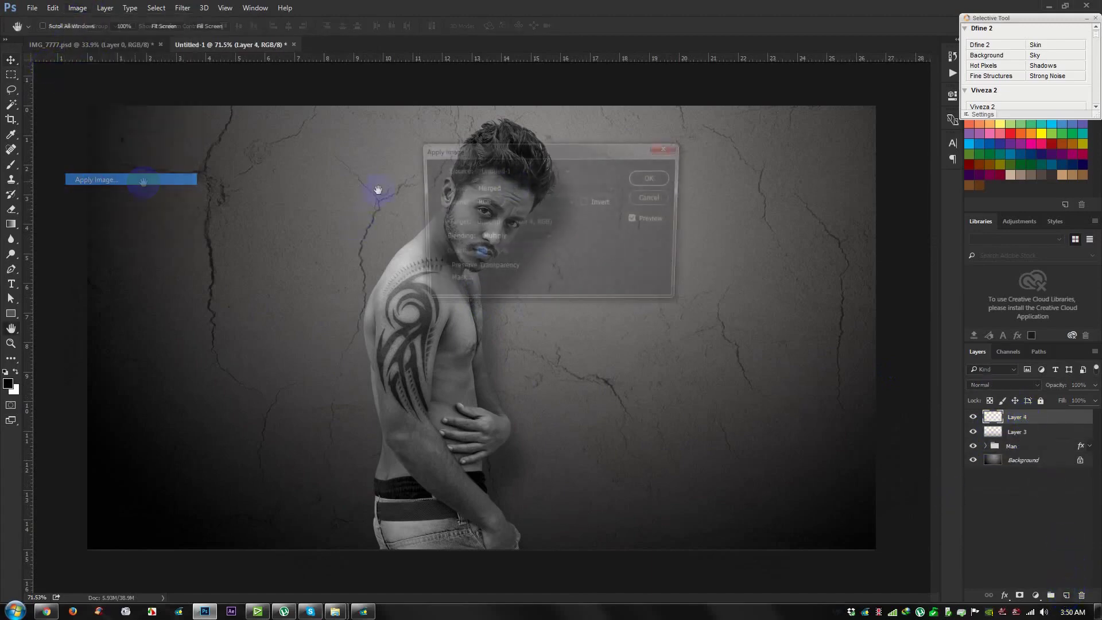
{"action": "left_click", "coordinate": [647, 174]}
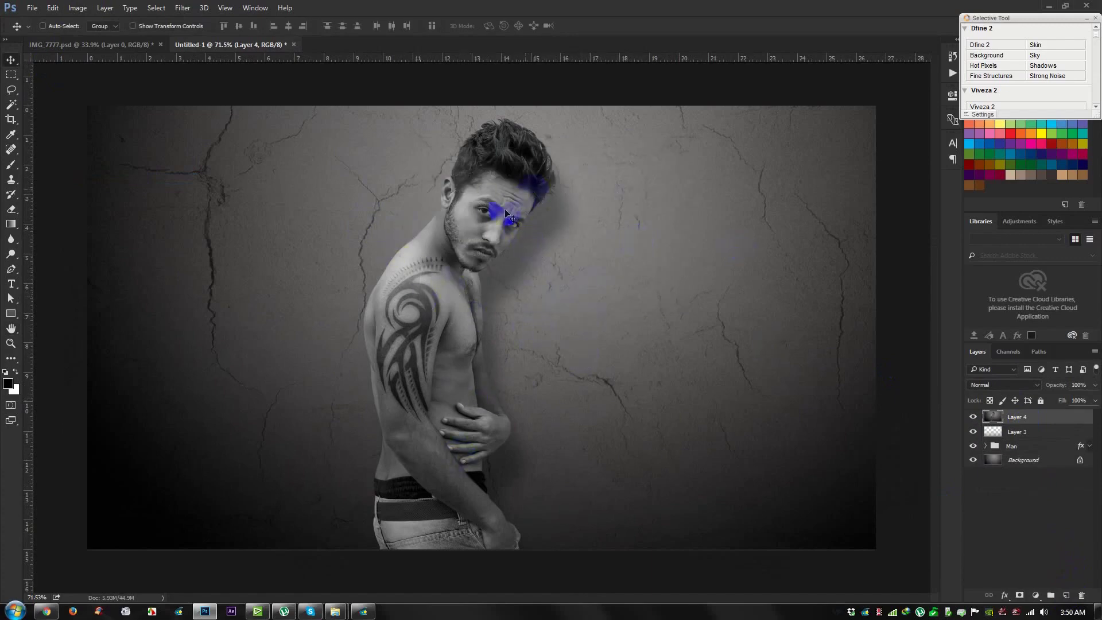
Open Layer 4 in the Camera Raw Filter and place a darkening radial filter around the man's head and torso, affecting the outside
{"action": "left_click", "coordinate": [179, 8]}
{"action": "left_click", "coordinate": [208, 75]}
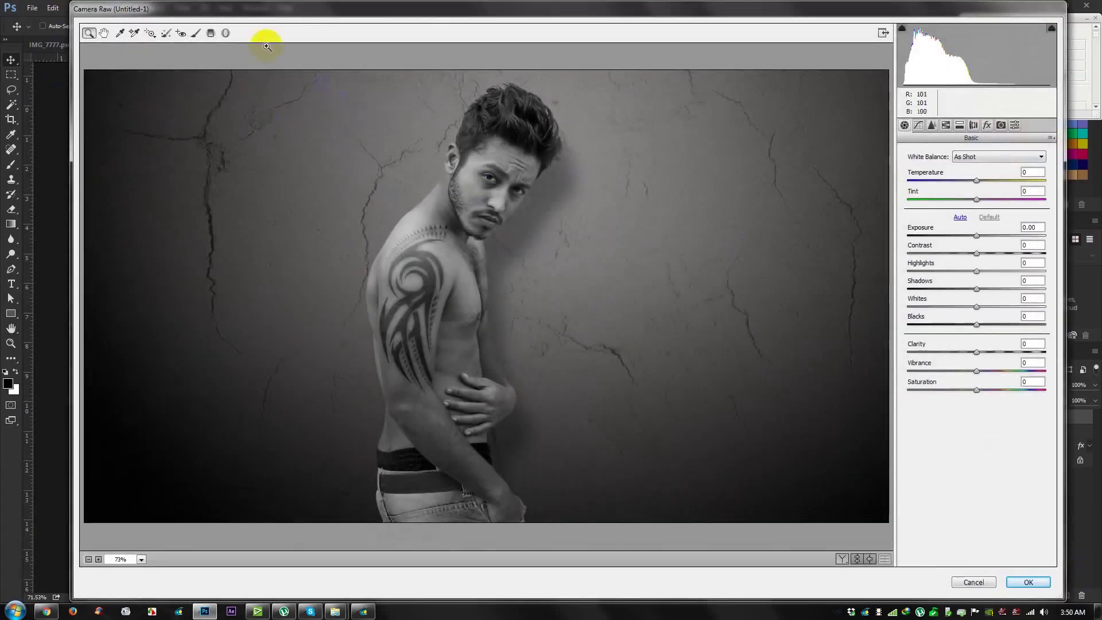
{"action": "left_click", "coordinate": [226, 32]}
{"action": "left_click_drag", "start_coordinate": [442, 171], "coordinate": [638, 366]}
{"action": "left_click_drag", "start_coordinate": [527, 241], "coordinate": [574, 319]}
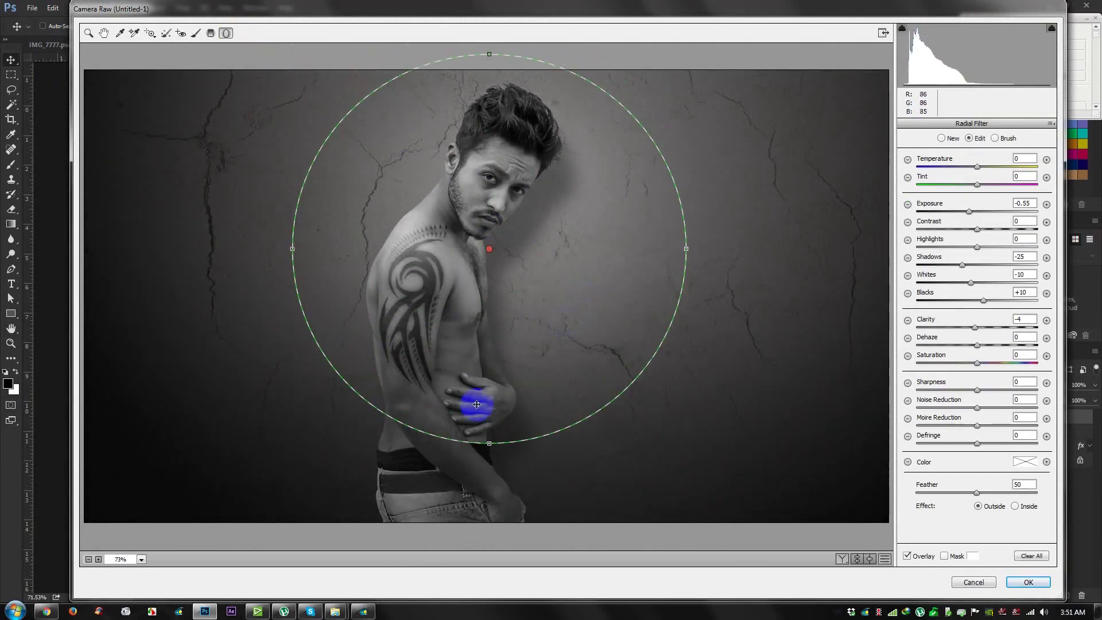
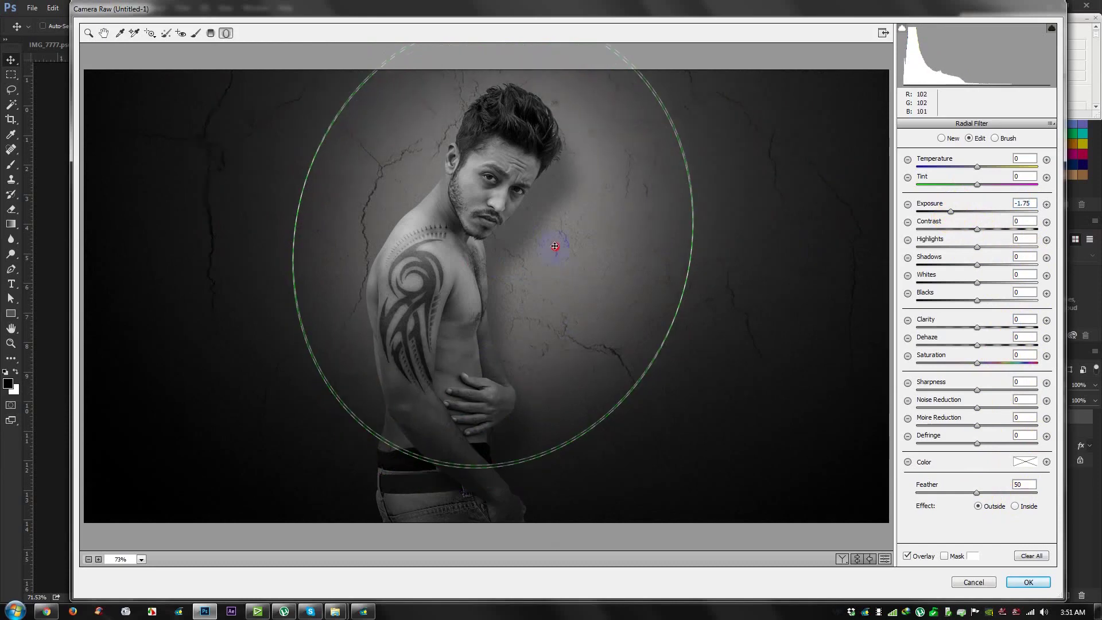
Stretch and tilt the radial filter's ellipse so it reaches down over the man's waist and follows his leaning pose
{"action": "left_click_drag", "start_coordinate": [422, 457], "coordinate": [445, 536]}
{"action": "left_click_drag", "start_coordinate": [455, 467], "coordinate": [456, 463]}
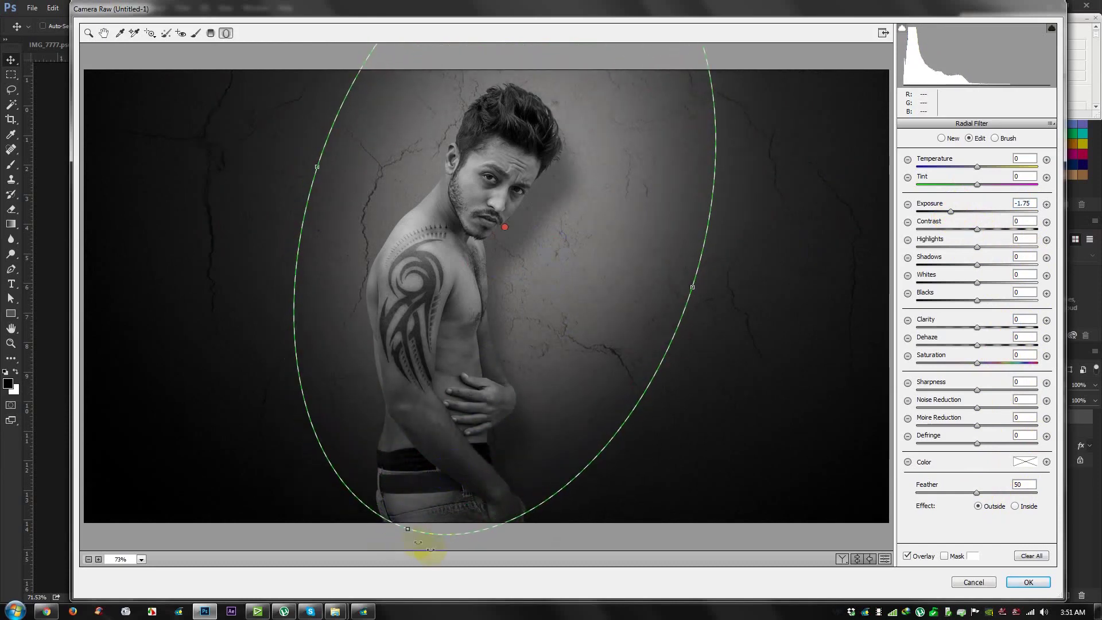
{"action": "left_click_drag", "start_coordinate": [408, 532], "coordinate": [489, 449]}
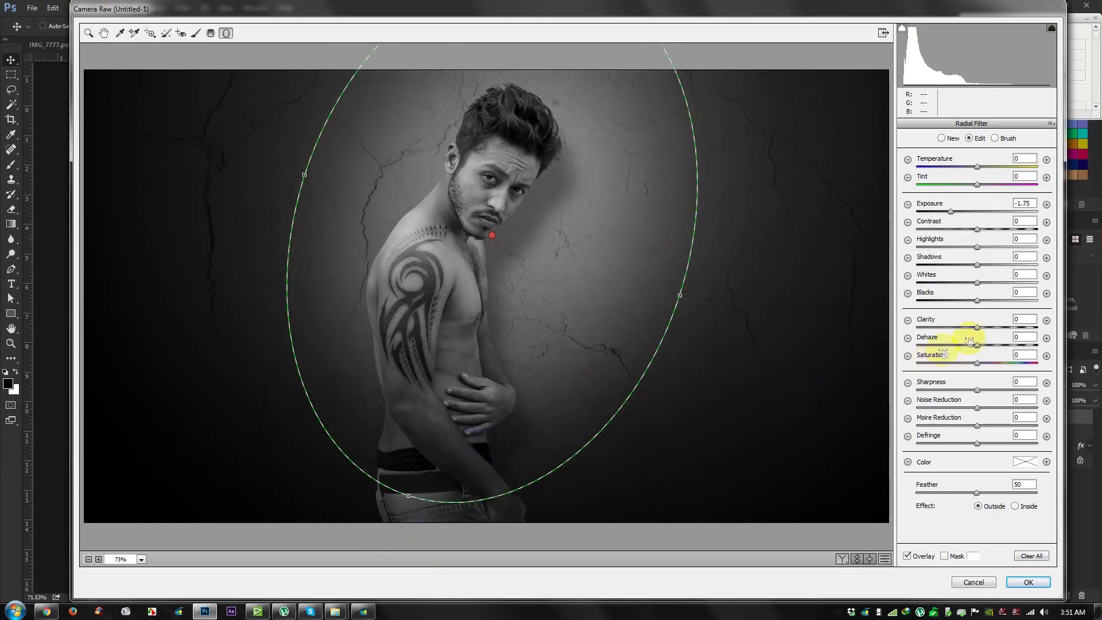
Set the radial filter's Clarity to -26, Sharpness -34, Noise Reduction -31, Moire Reduction +5 and Defringe -4, and lower Dehaze slightly
{"action": "left_click_drag", "start_coordinate": [979, 331], "coordinate": [962, 330]}
{"action": "left_click_drag", "start_coordinate": [976, 390], "coordinate": [957, 394]}
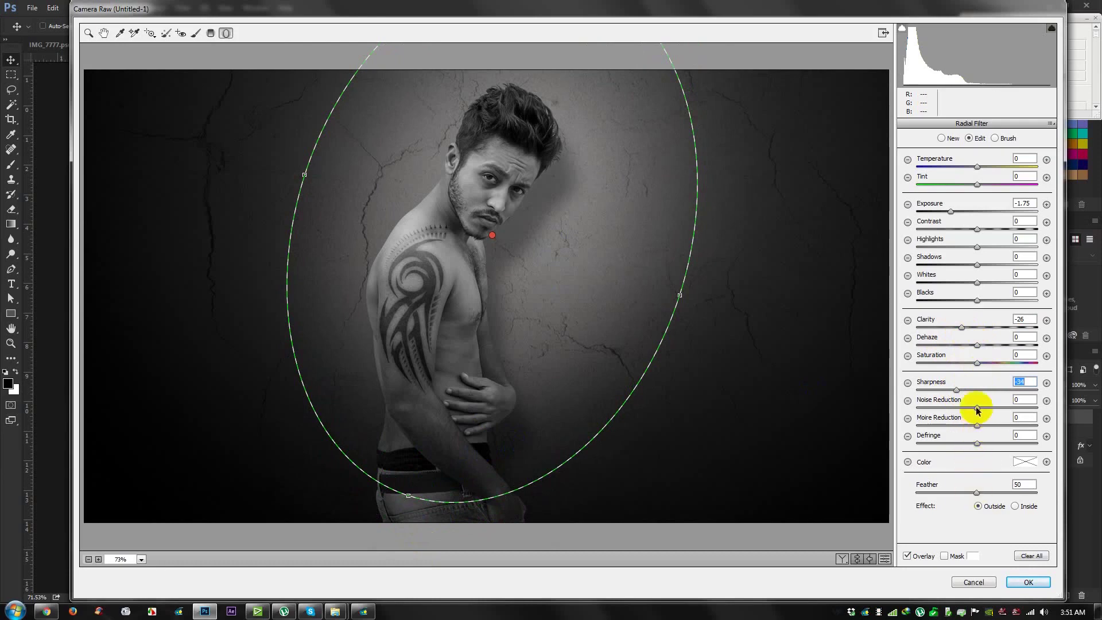
{"action": "mouse_move", "coordinate": [979, 409]}
{"action": "left_mouse_down"}
{"action": "mouse_move", "coordinate": [1005, 415]}
{"action": "mouse_move", "coordinate": [918, 413]}
{"action": "mouse_move", "coordinate": [963, 422]}
{"action": "left_mouse_up"}
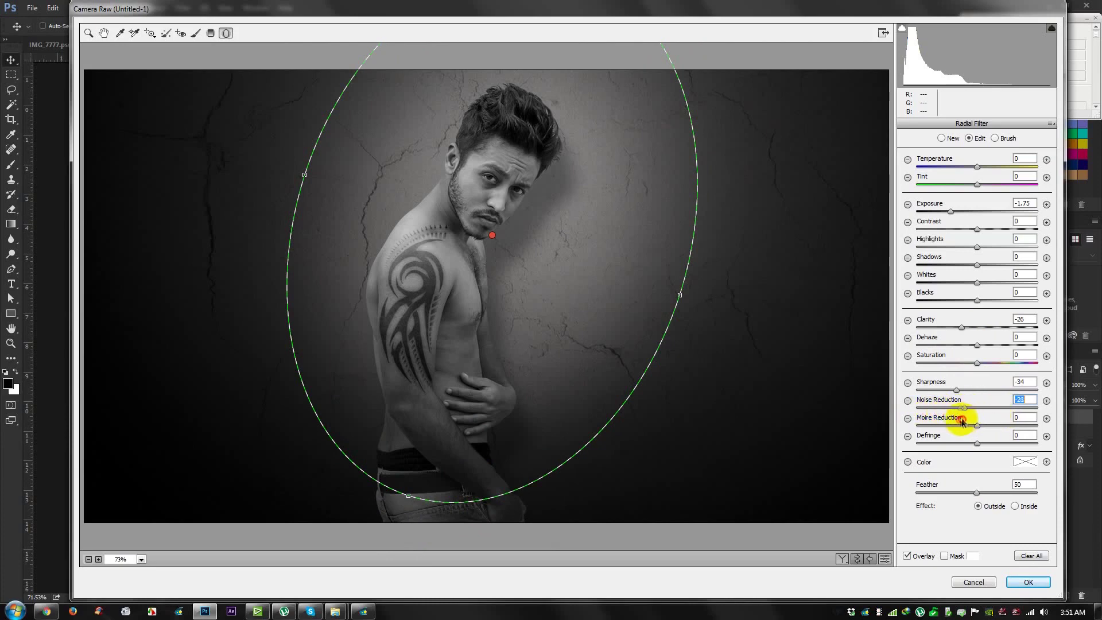
{"action": "left_click_drag", "start_coordinate": [996, 426], "coordinate": [977, 443]}
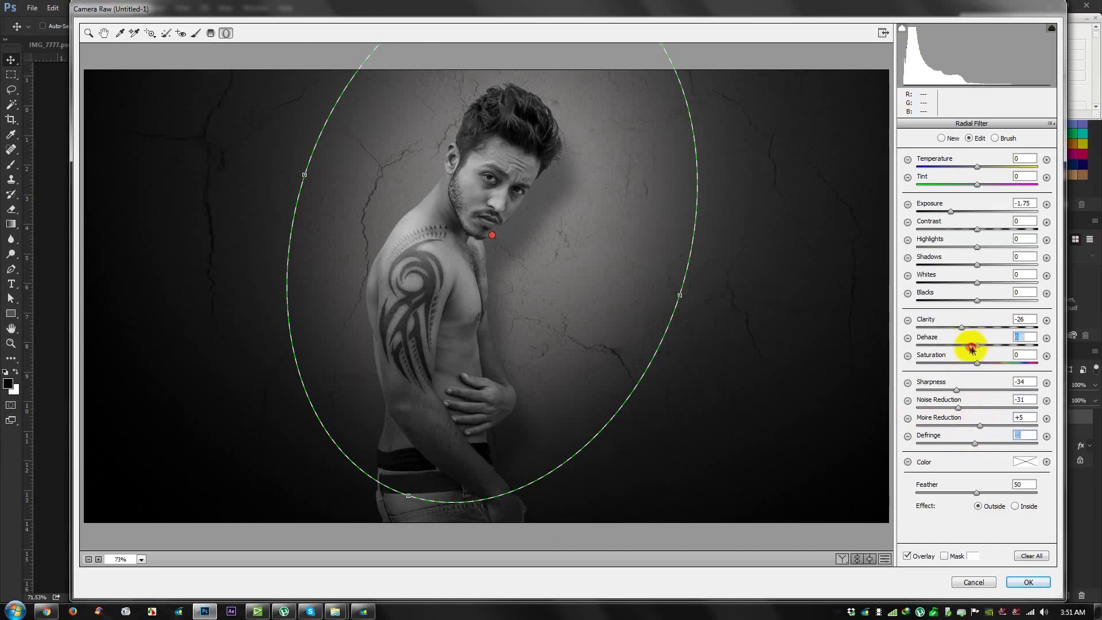
{"action": "left_click_drag", "start_coordinate": [970, 348], "coordinate": [969, 352]}
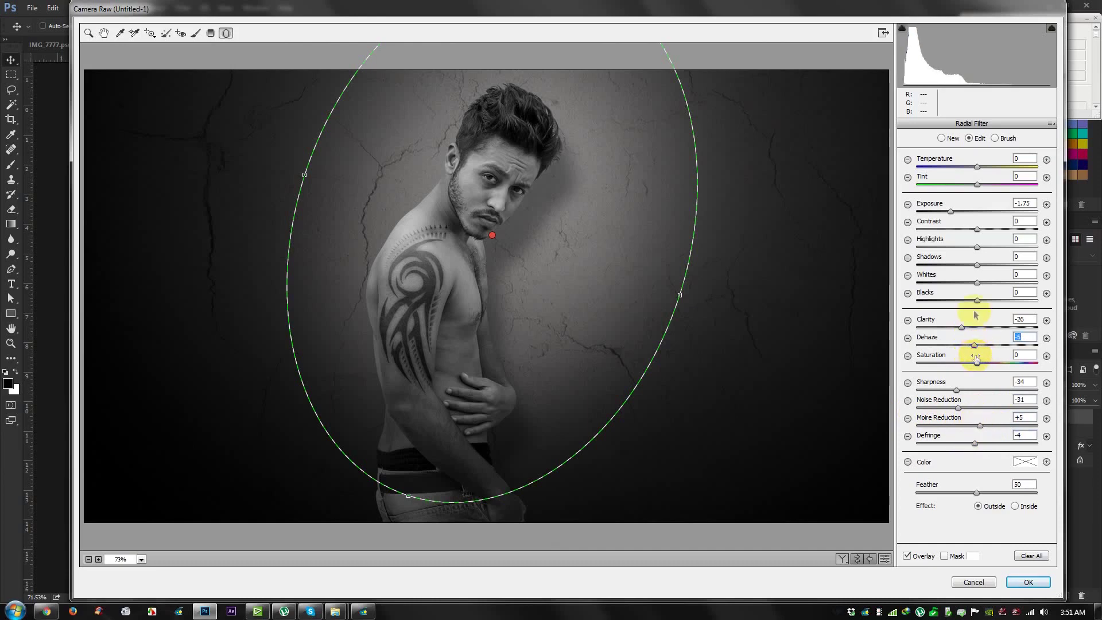
Fine-tune the radial filter's Contrast and apply the Camera Raw adjustments to Layer 4
{"action": "left_click", "coordinate": [972, 228]}
{"action": "left_click_drag", "start_coordinate": [970, 233], "coordinate": [977, 279]}
{"action": "left_click", "coordinate": [1029, 582]}
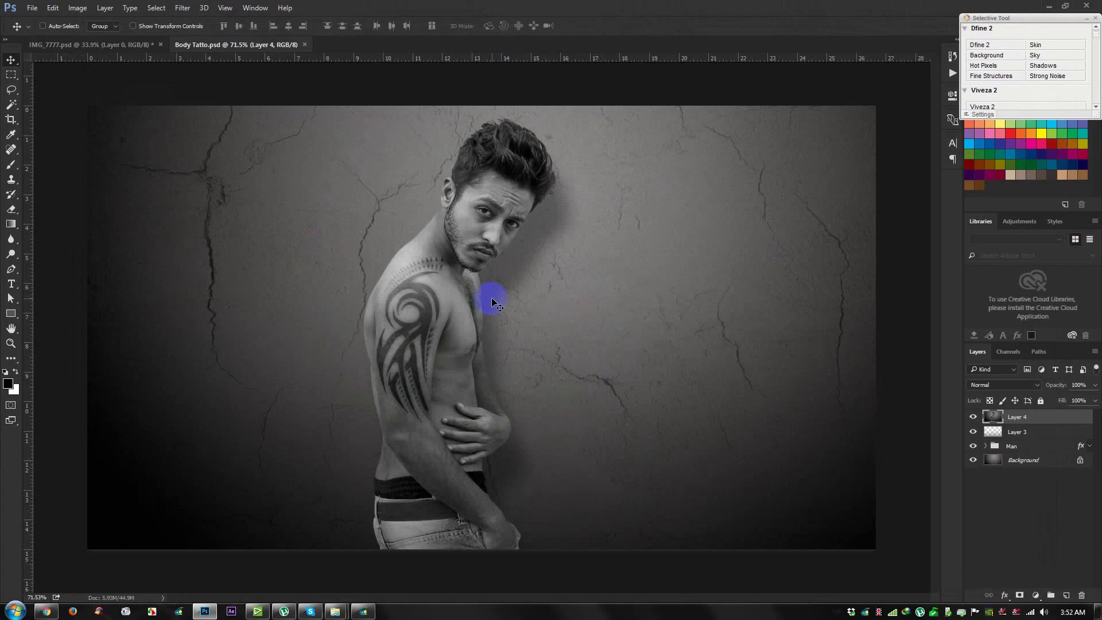
{"action": "scroll", "coordinate": [464, 318], "scroll_direction": "up", "scroll_amount": 1}
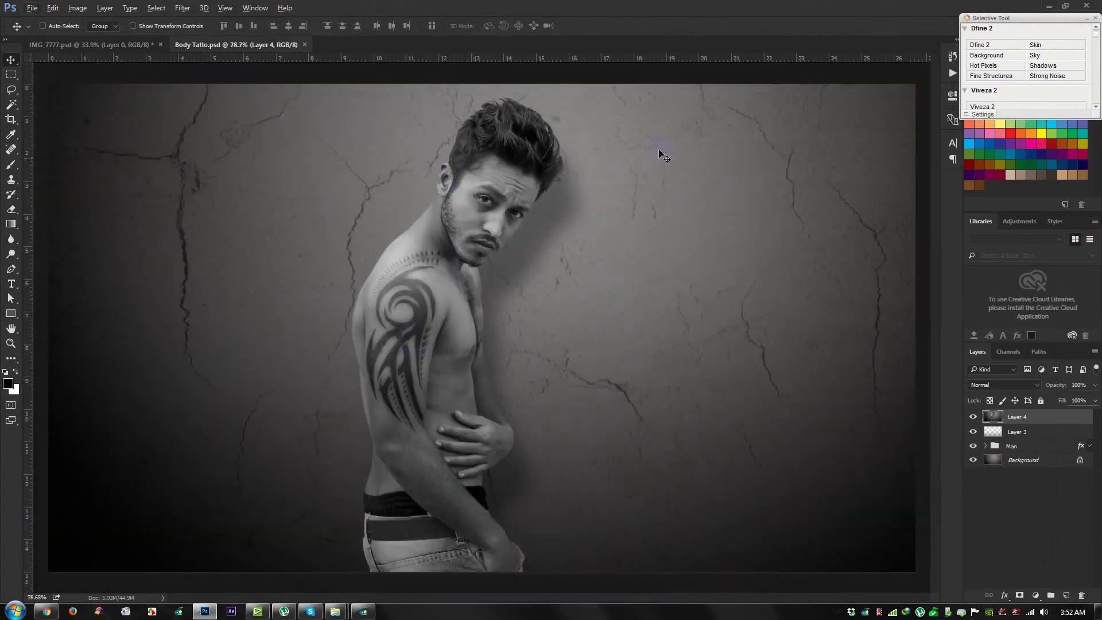